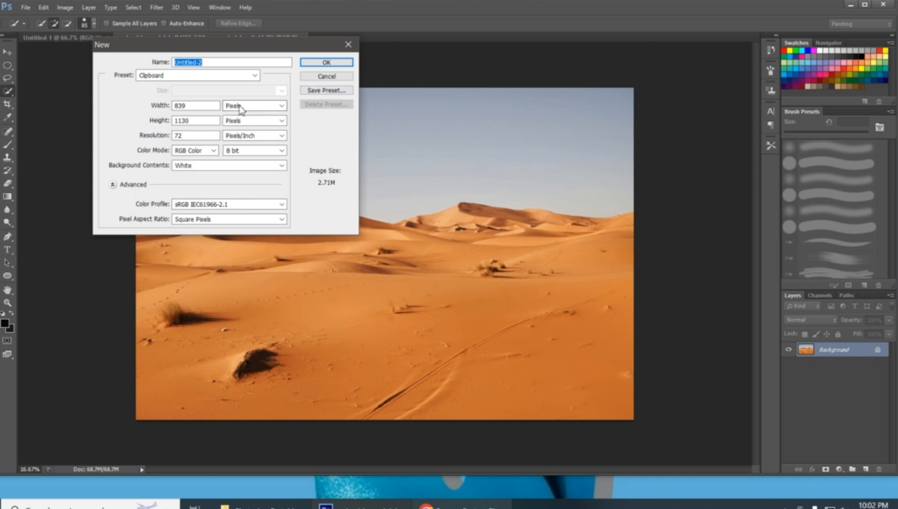
Create a 1920 × 1080 pixel document at 300 pixels/inch and close the older Untitled-1 document
double_click(196, 106)
type("13")
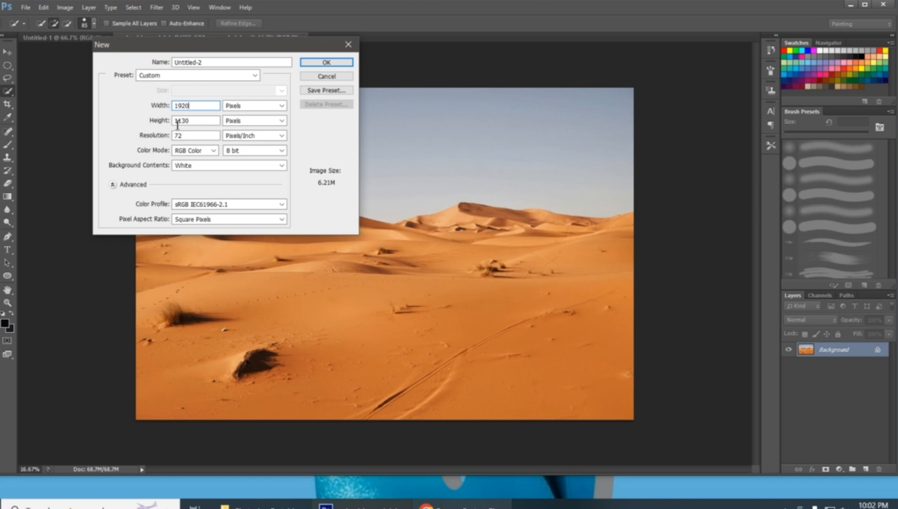
left_click_drag(184, 122, 168, 123)
type("1080")
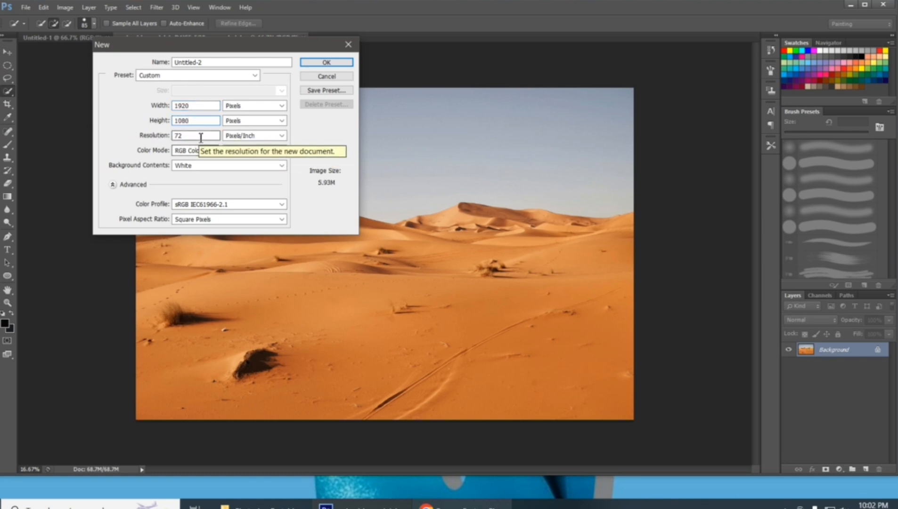
key("Tab")
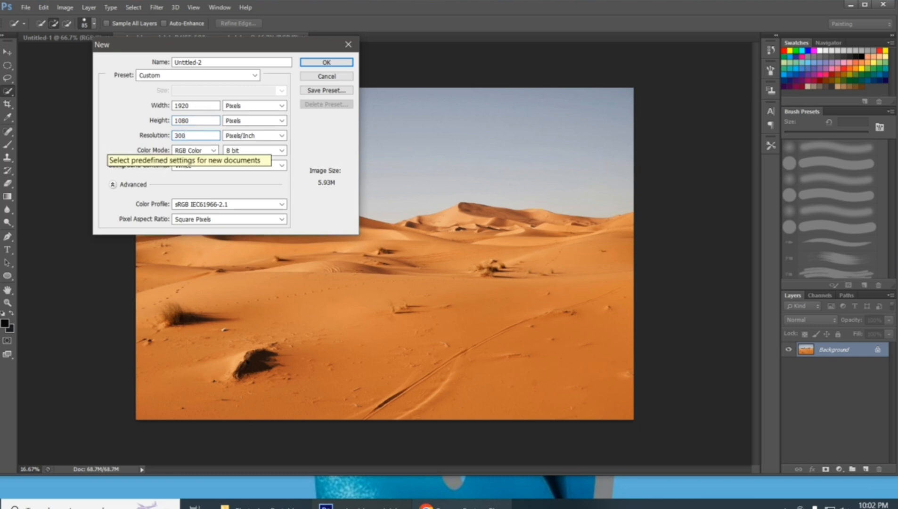
key("Return")
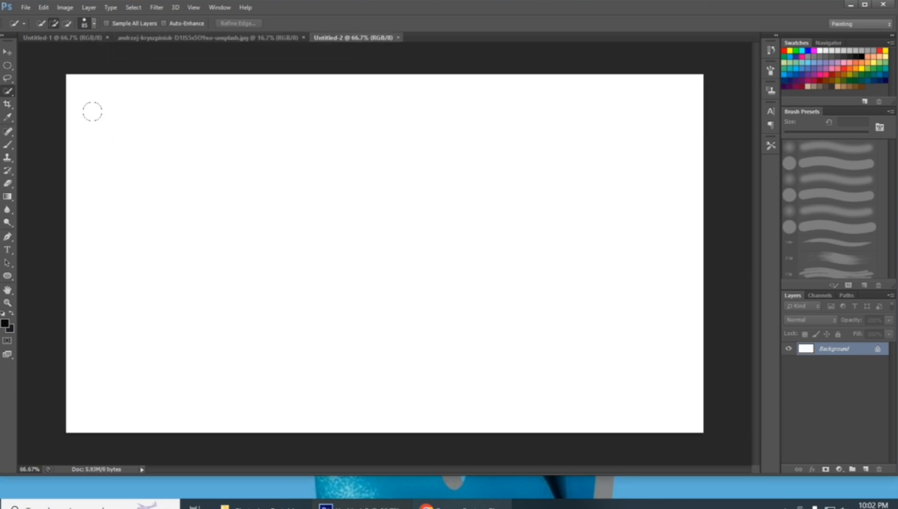
left_click(107, 37)
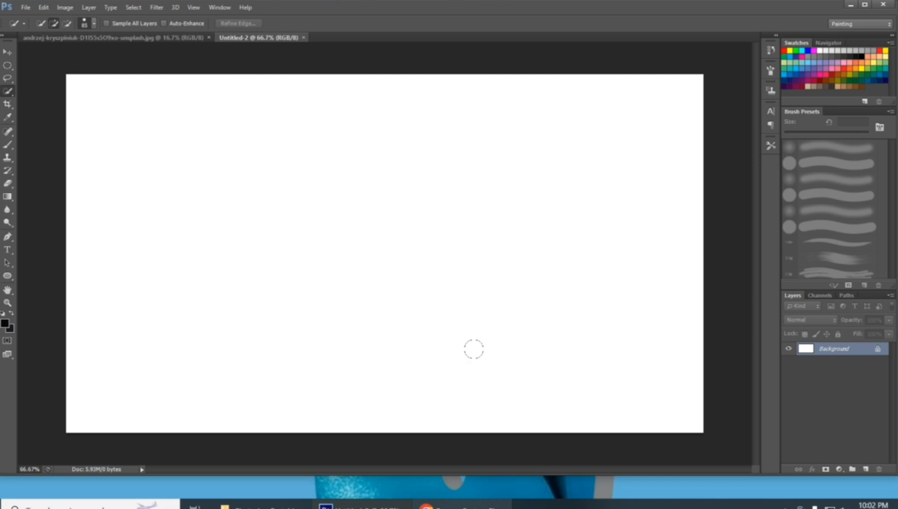
Select the sand dunes below the sky in the desert photo with Quick Selection and copy them into the Untitled-2 document
left_click(81, 39)
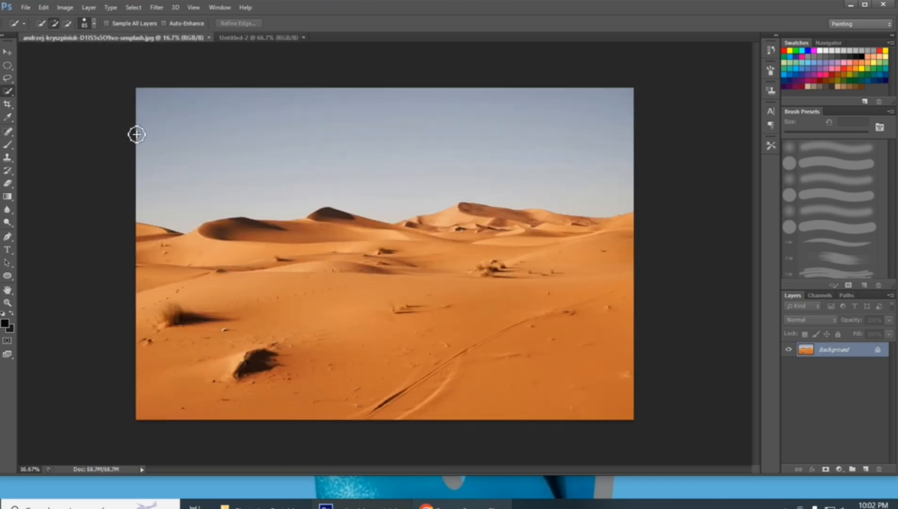
mouse_move(257, 246)
left_mouse_down()
mouse_move(280, 240)
mouse_move(321, 257)
mouse_move(474, 276)
mouse_move(521, 265)
mouse_move(594, 280)
mouse_move(620, 257)
mouse_move(589, 243)
mouse_move(512, 234)
mouse_move(513, 259)
mouse_move(596, 399)
mouse_move(622, 410)
mouse_move(435, 377)
mouse_move(346, 380)
mouse_move(253, 359)
mouse_move(263, 339)
mouse_move(264, 351)
mouse_move(247, 329)
left_mouse_up()
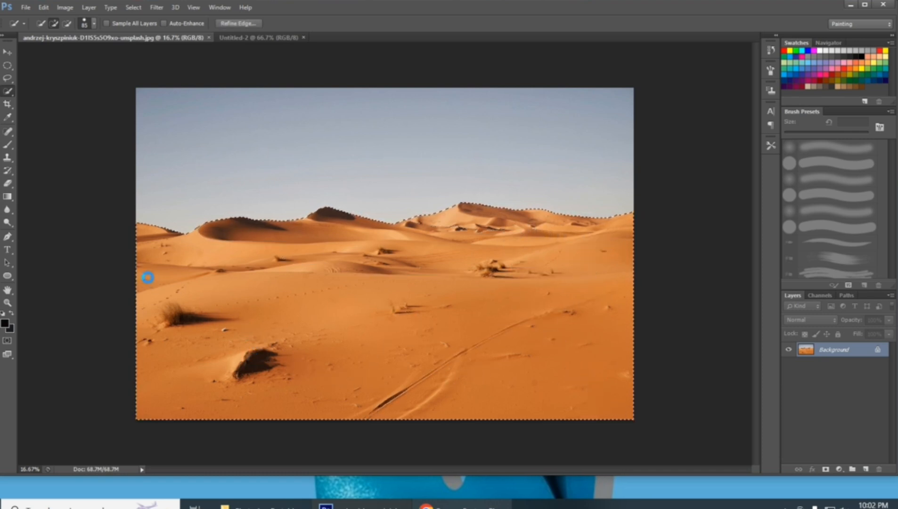
left_click(8, 52)
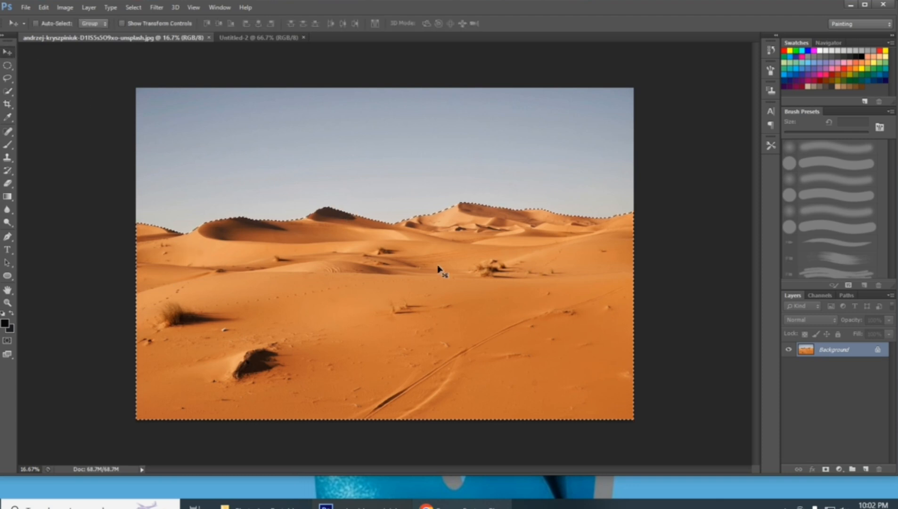
mouse_move(439, 266)
left_mouse_down()
mouse_move(341, 177)
mouse_move(271, 44)
mouse_move(317, 212)
left_mouse_up()
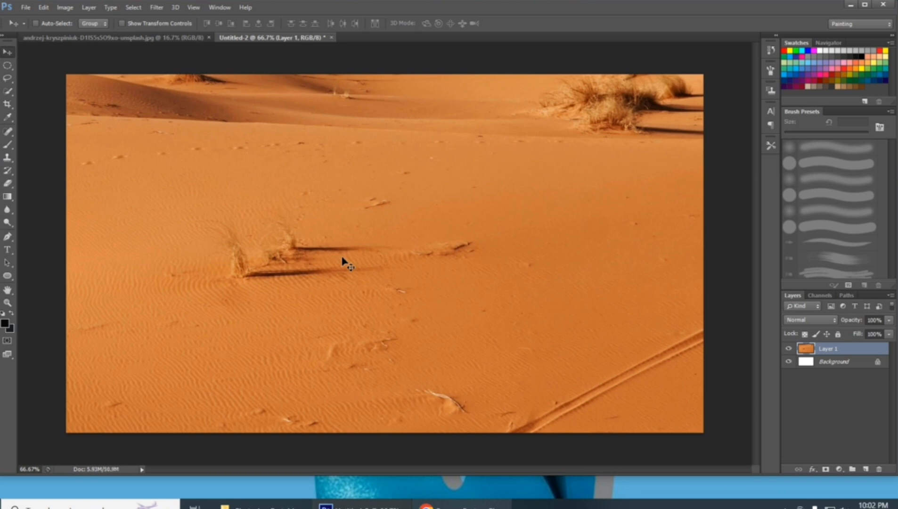
Scale the oversized dune layer down proportionally about its centre to about 25.65%
key("ctrl+t")
key("ctrl+minus")
key("ctrl+minus")
key("ctrl+minus")
key("ctrl+minus")
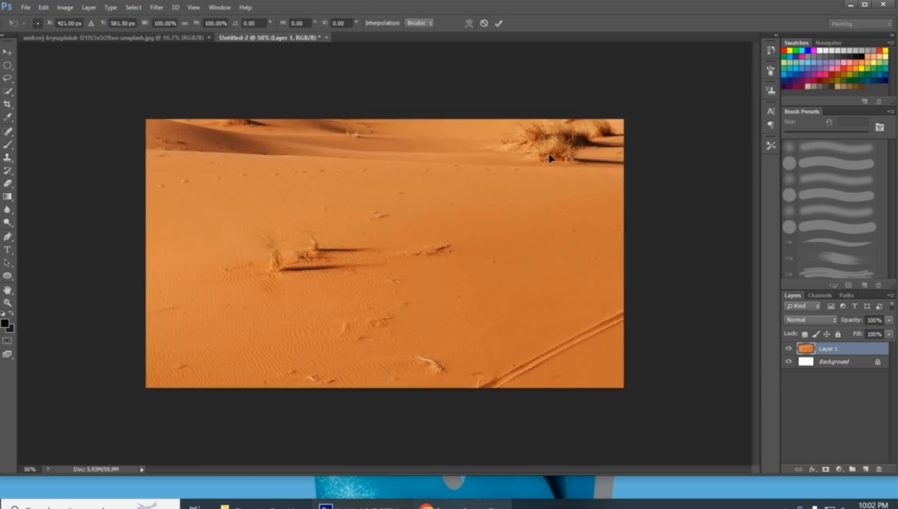
key("ctrl+minus")
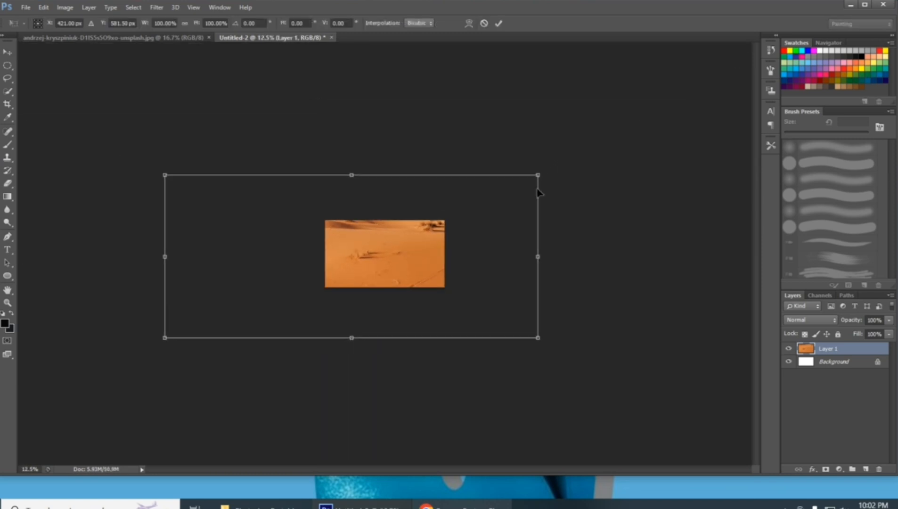
left_click_drag(539, 177, 415, 269)
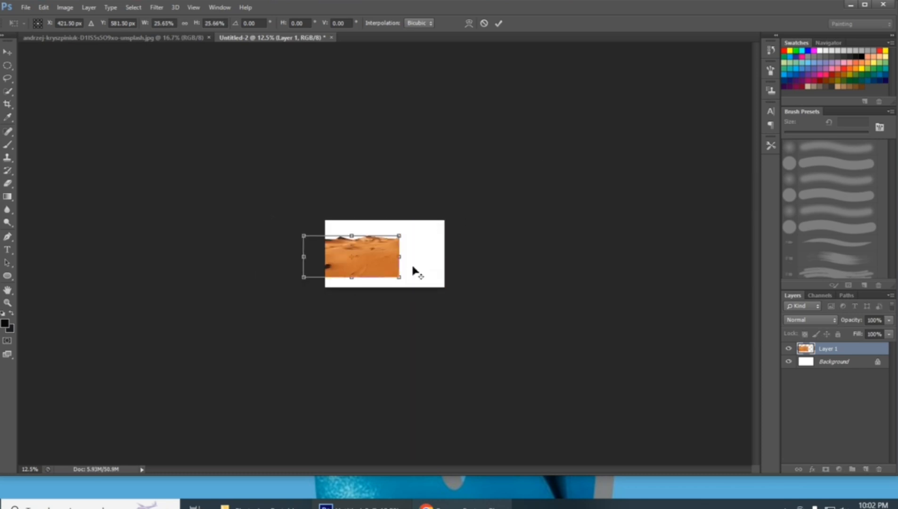
key("Return")
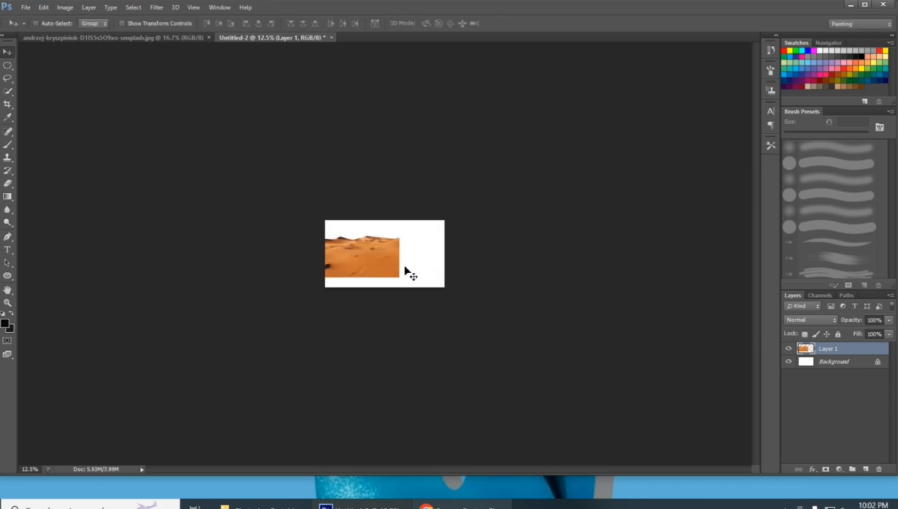
Move the dune layer over the lower part of the canvas and enlarge it to about 129% with Free Transform
key("ctrl+t")
left_click_drag(368, 253, 398, 258)
key("ctrl+plus")
key("ctrl+plus")
key("ctrl+plus")
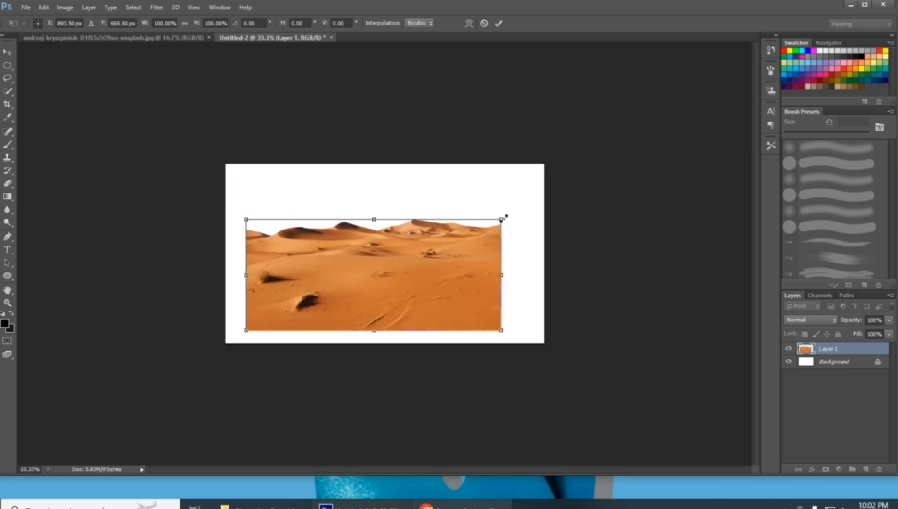
left_click_drag(503, 218, 528, 208)
mouse_move(437, 271)
left_mouse_down()
mouse_move(456, 269)
mouse_move(452, 262)
left_mouse_up()
left_click_drag(540, 209, 555, 204)
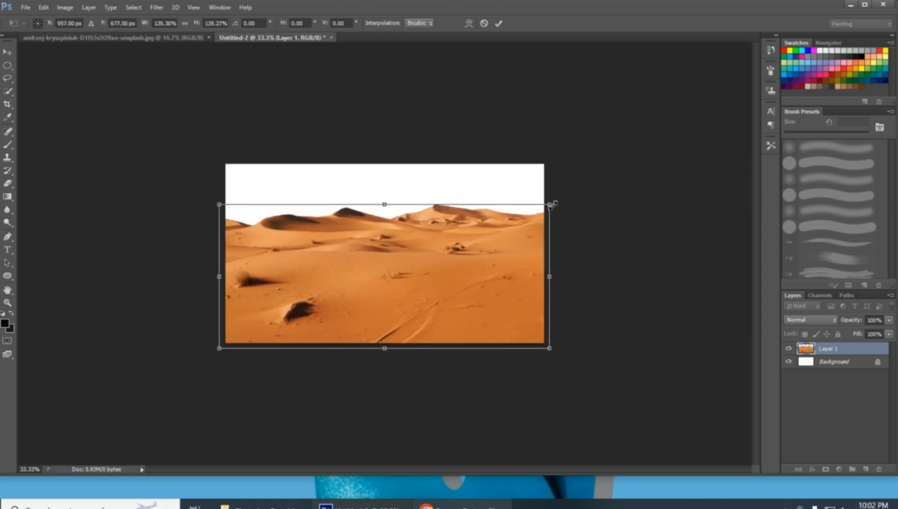
left_click_drag(503, 276, 478, 279)
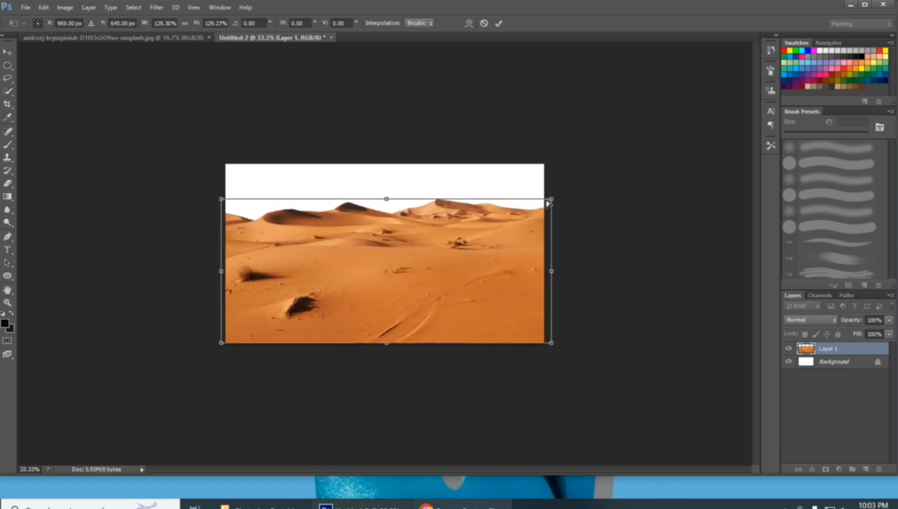
Adjust the dune layer's scale to about 125.7%, nudge it flush with the canvas's lower and side edges, and apply the transform
mouse_move(548, 203)
left_mouse_down()
mouse_move(540, 208)
mouse_move(552, 203)
mouse_move(552, 211)
left_mouse_up()
key("ctrl+z")
key("Left")
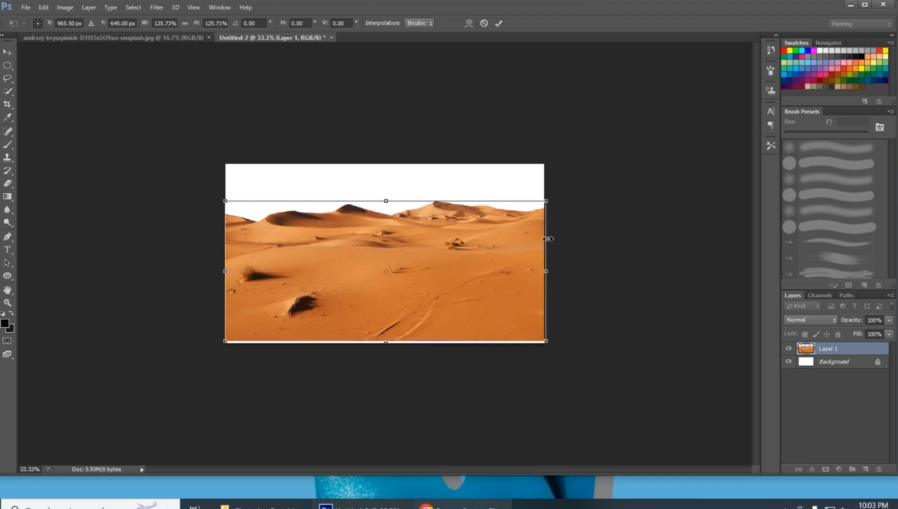
key("Left")
key("Down")
key("Down")
key("Down")
key("Down")
key("Down")
key("Down")
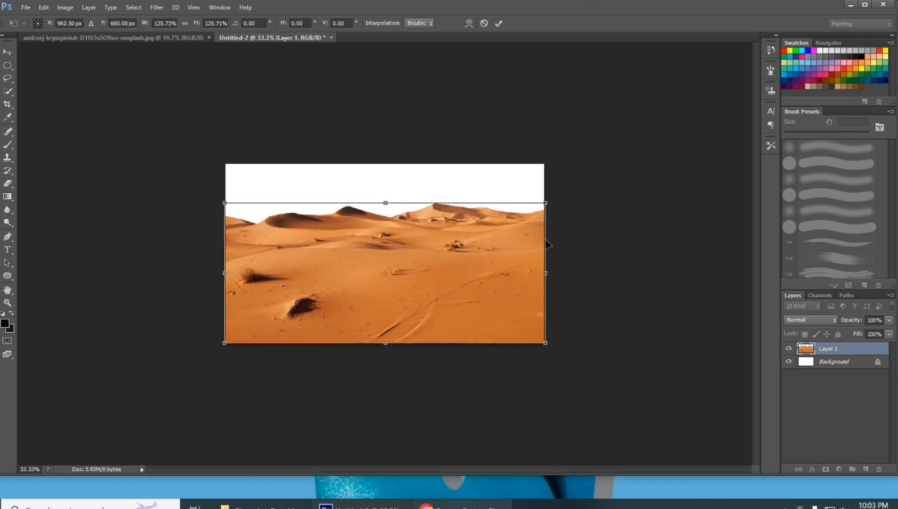
key("Return")
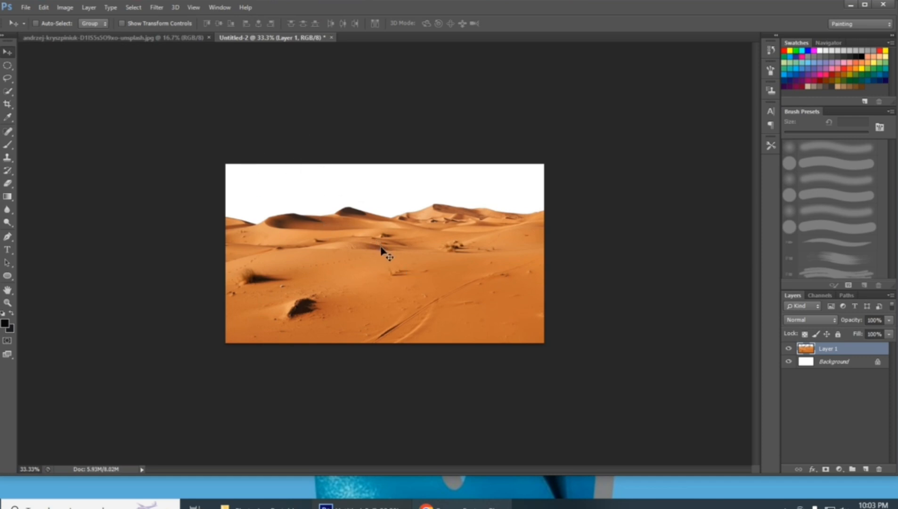
Squash the dune layer vertically from its upper edge to leave more room for the sky
key("ctrl+t")
left_click_drag(384, 204, 382, 217)
key("Return")
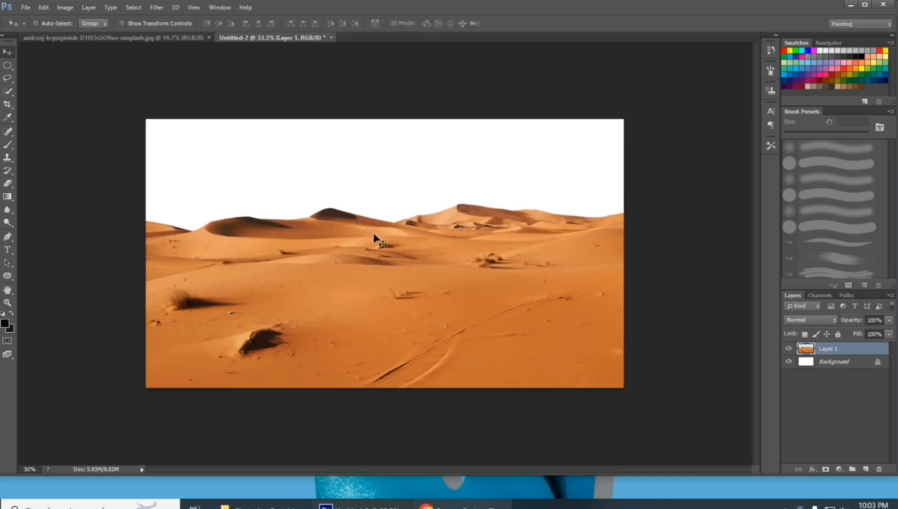
Open the mad_sky_8_by_salsolastock cloud image
key("ctrl+plus")
key("ctrl+plus")
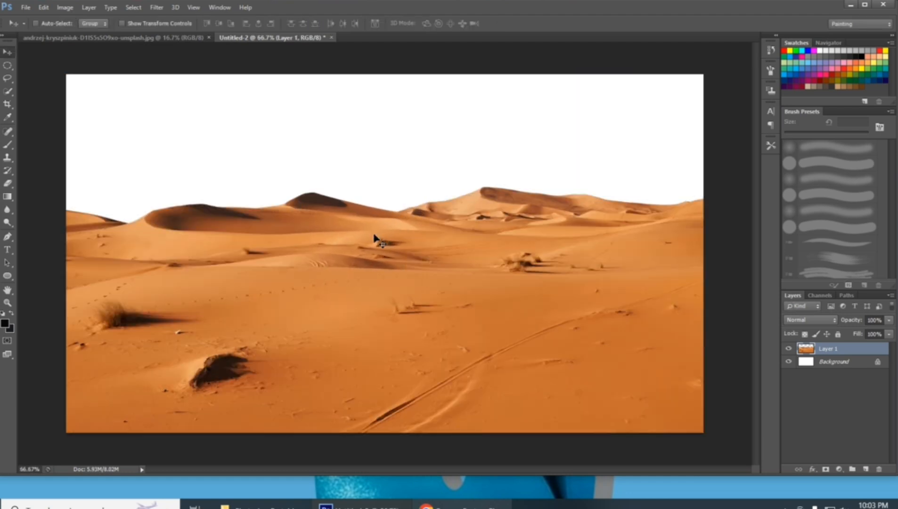
left_click(26, 8)
left_click(38, 28)
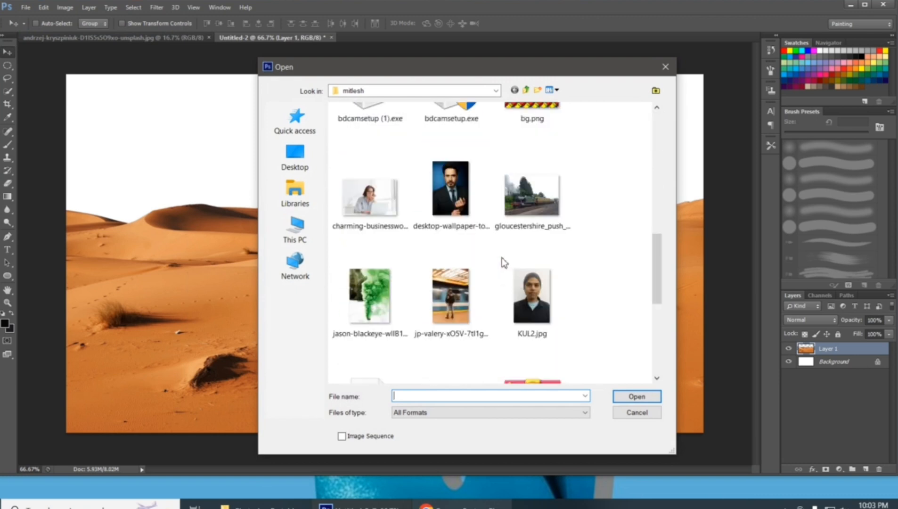
scroll(503, 244, "down", 5)
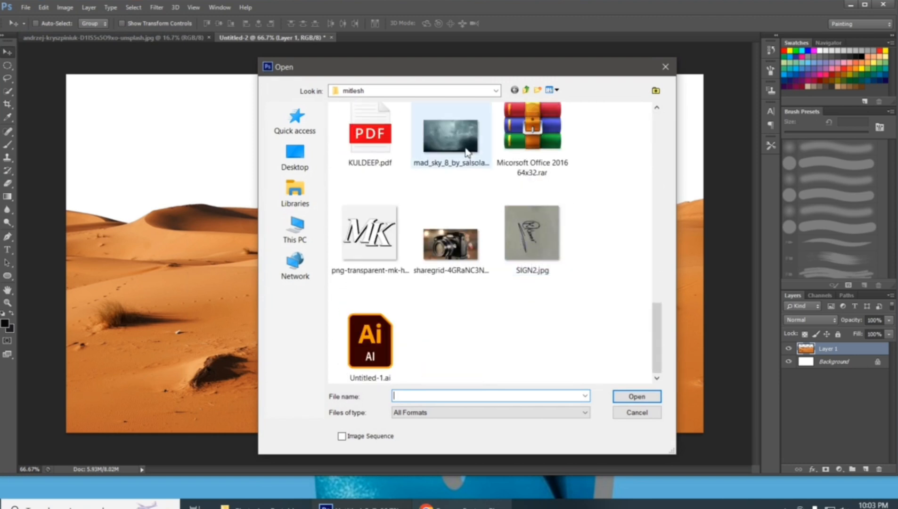
double_click(462, 138)
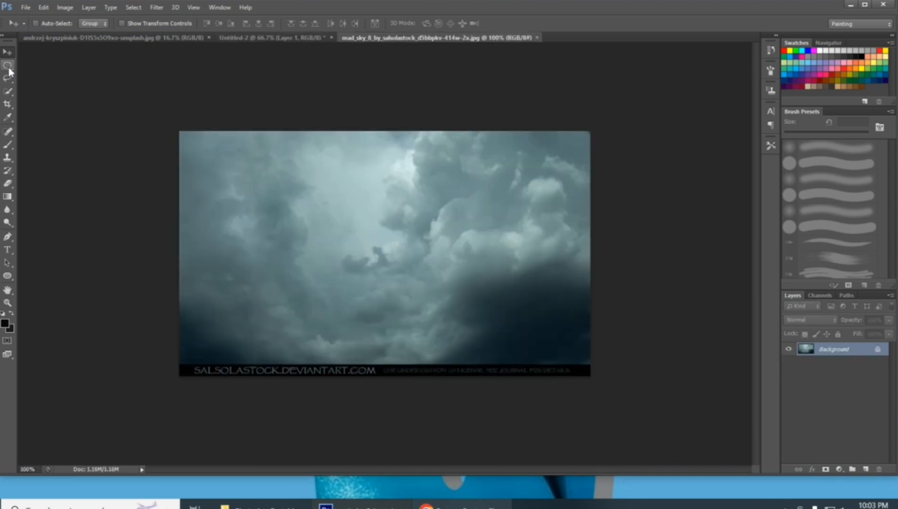
Select the upper part of the cloudy sky with a rectangular marquee and copy it into the desert composition
right_click(10, 70)
left_click(38, 64)
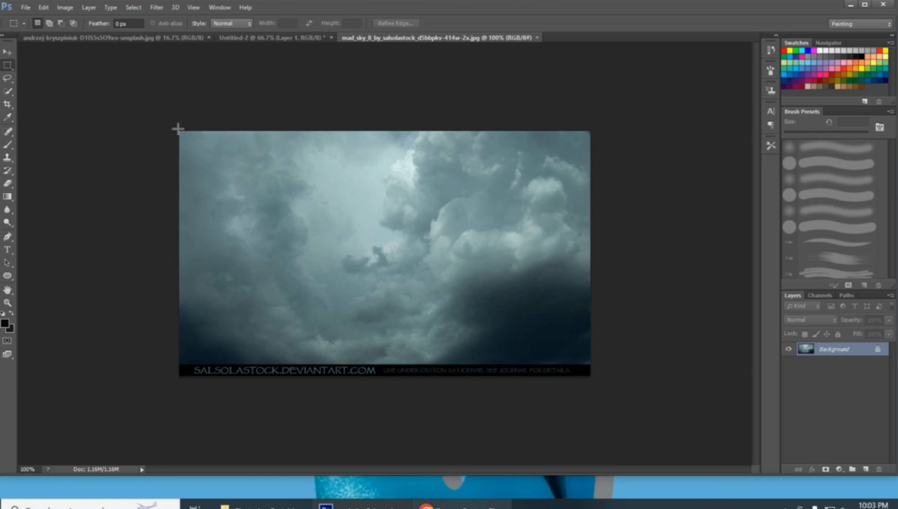
left_click_drag(178, 128, 630, 327)
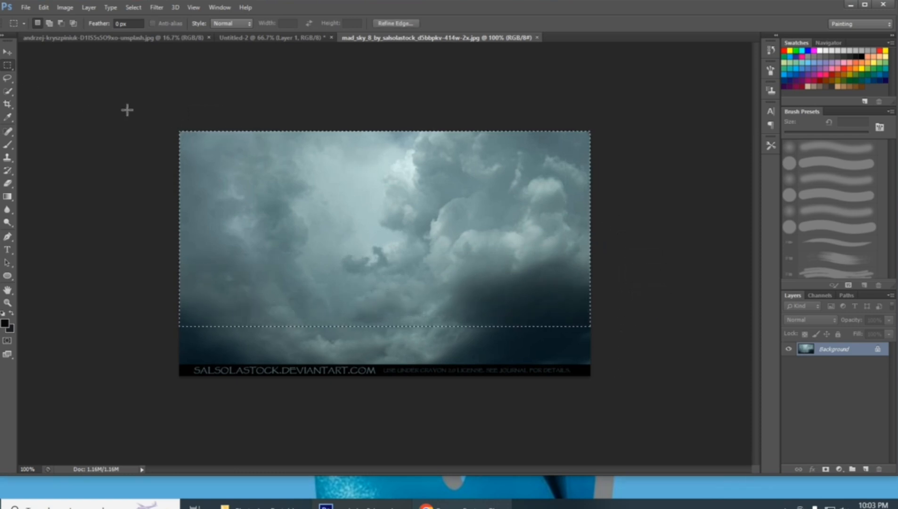
left_click(7, 51)
left_click_drag(356, 208, 341, 166)
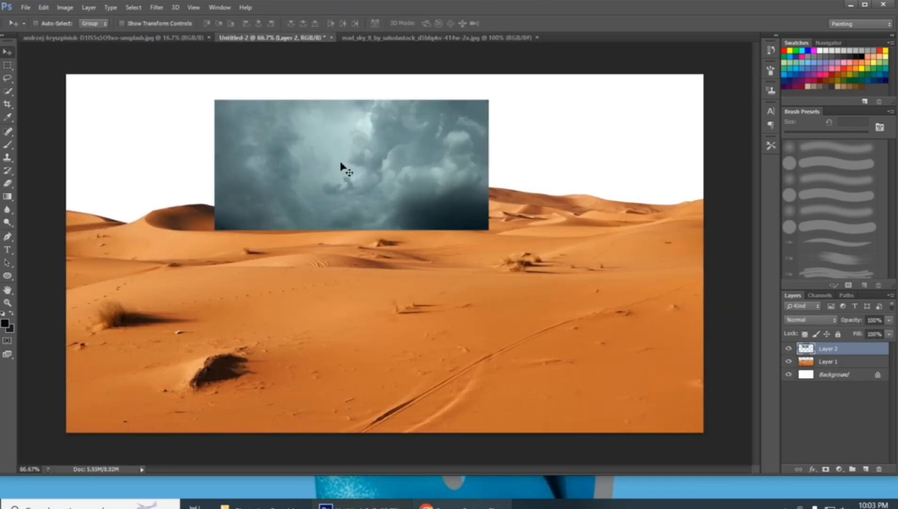
Place the sky layer beneath the dune layer and enlarge it to fill the canvas area behind the dunes
left_click_drag(861, 346, 856, 374)
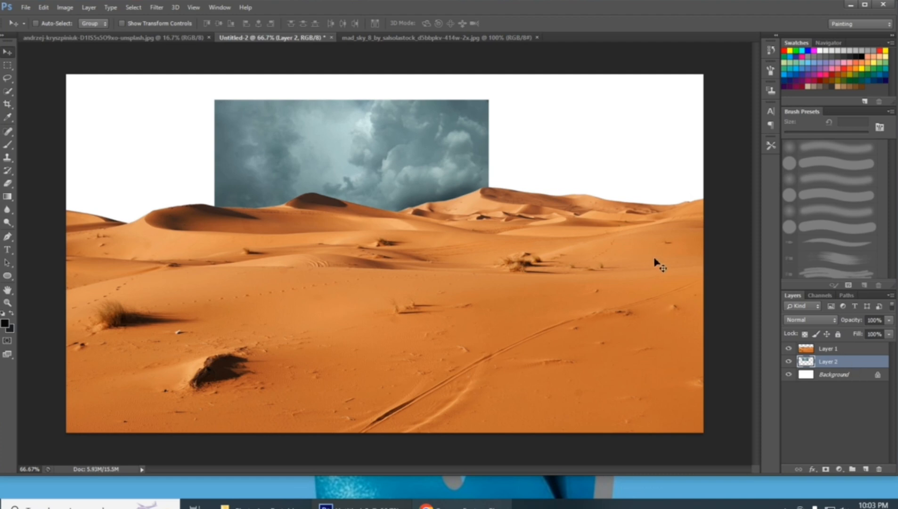
key("ctrl+t")
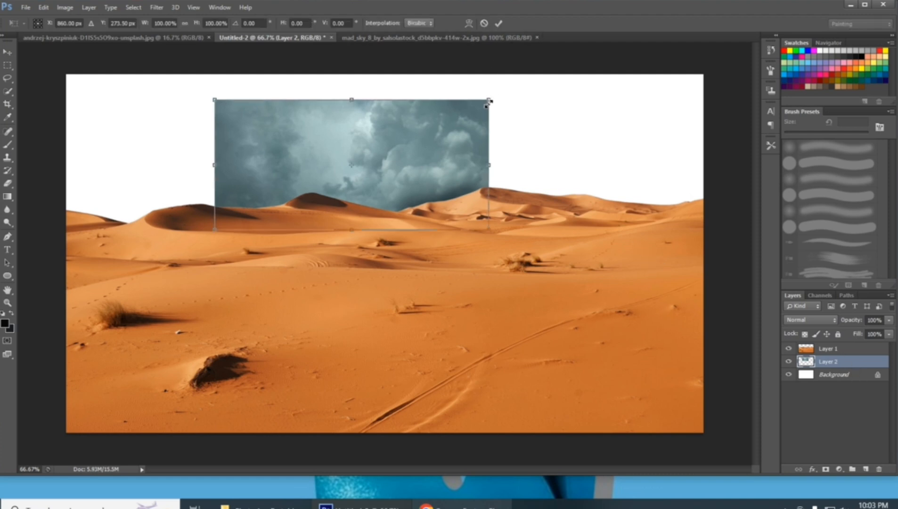
left_click_drag(489, 102, 730, 71)
left_click_drag(500, 150, 521, 156)
key("Return")
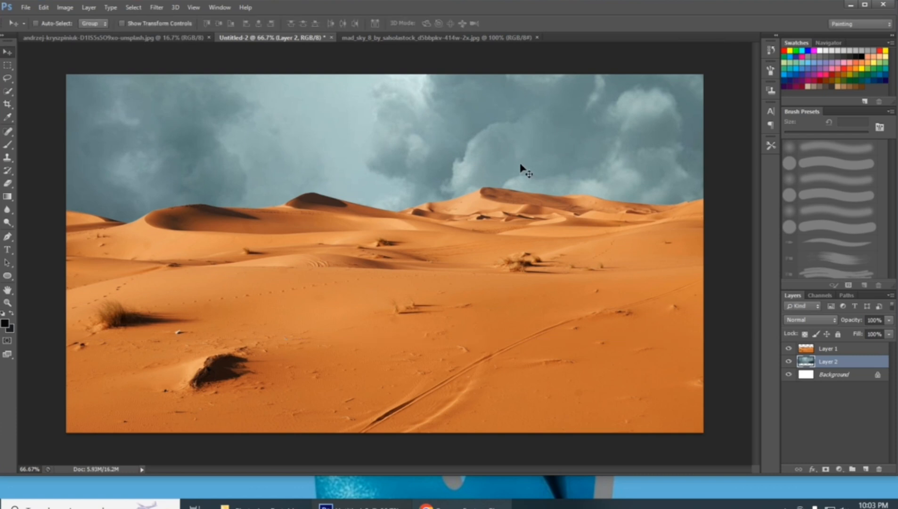
Compress the dune layer's height to about 71.08% with Free Transform, keeping its lower edge on the canvas border
key("ctrl+minus")
key("ctrl+minus")
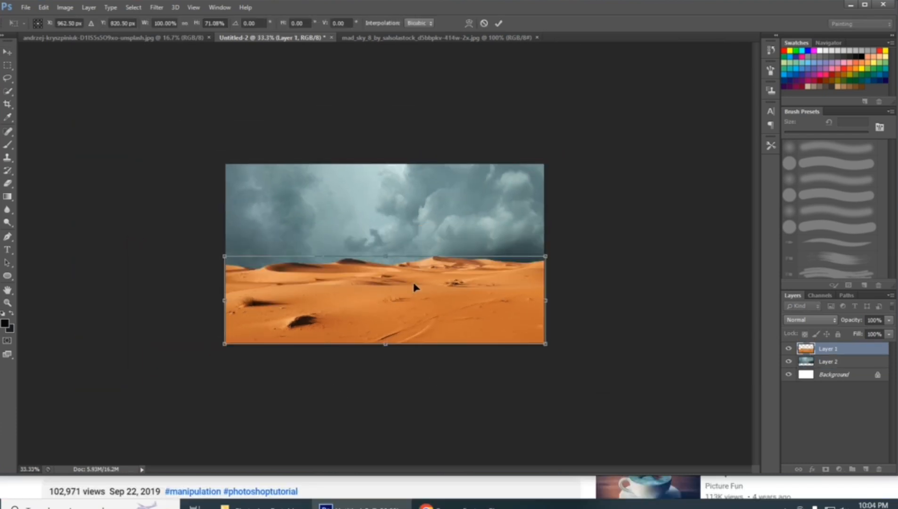
key("Return")
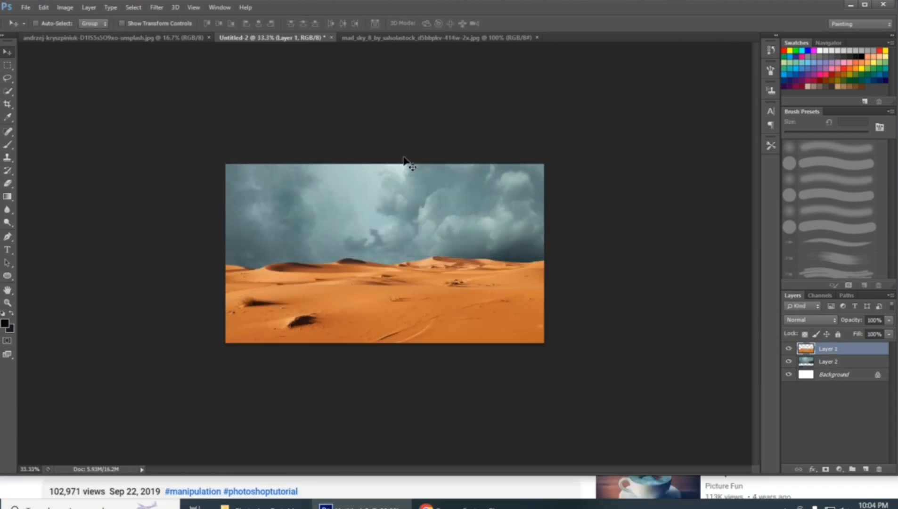
Open the sharegrid camera photo
key("ctrl+plus")
left_click(365, 38)
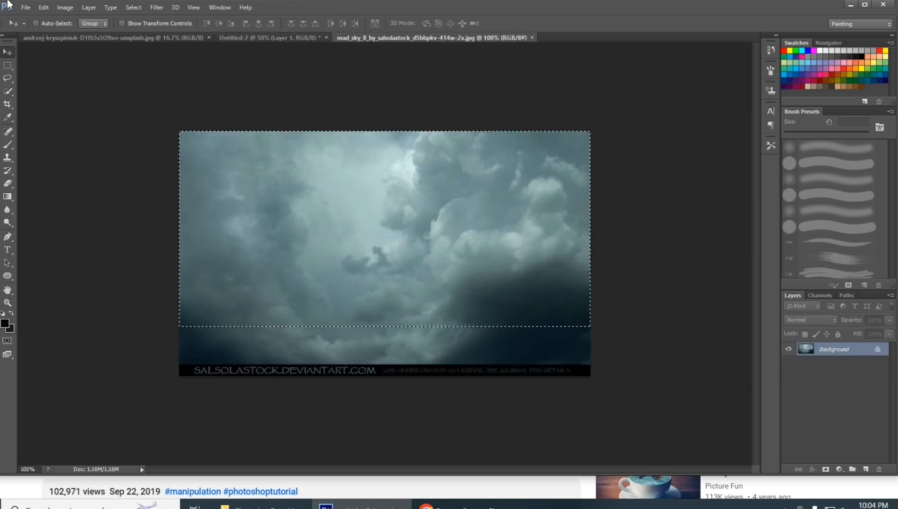
left_click(26, 8)
left_click(39, 31)
scroll(513, 266, "down", 5)
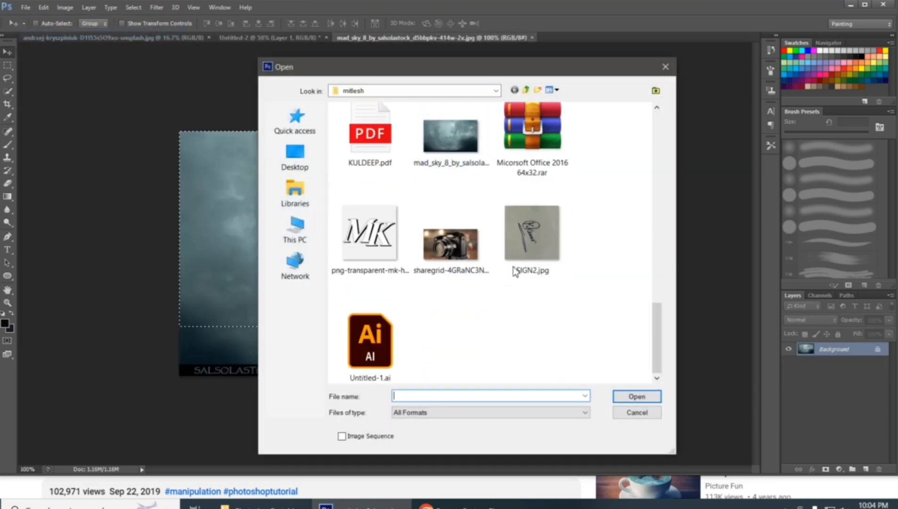
double_click(451, 240)
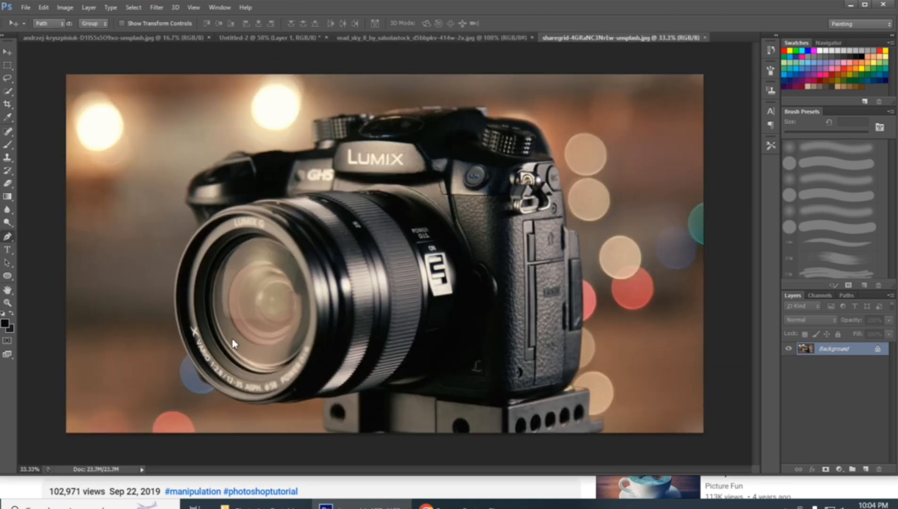
Start a pen path at the lens's lower rim and trace its outer edge up to the camera grip
left_click(7, 237)
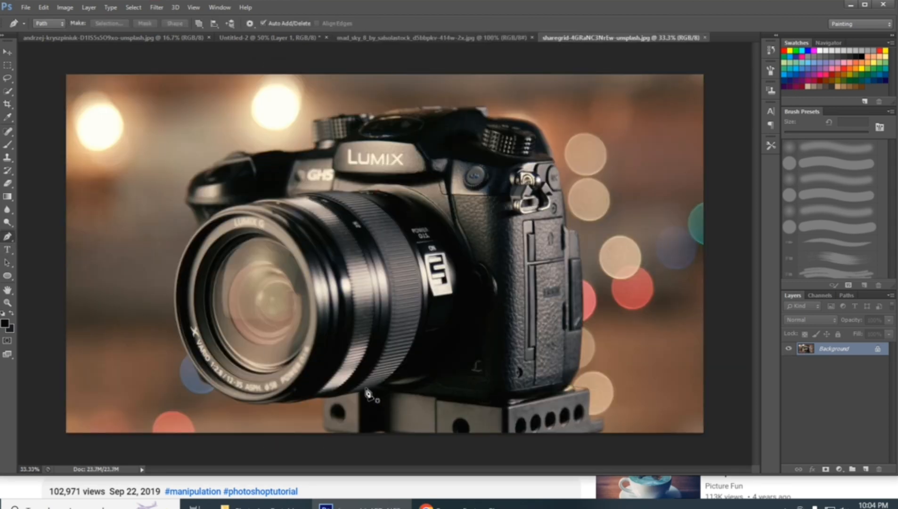
left_click(214, 388)
key("ctrl+plus")
left_click_drag(217, 451, 311, 329)
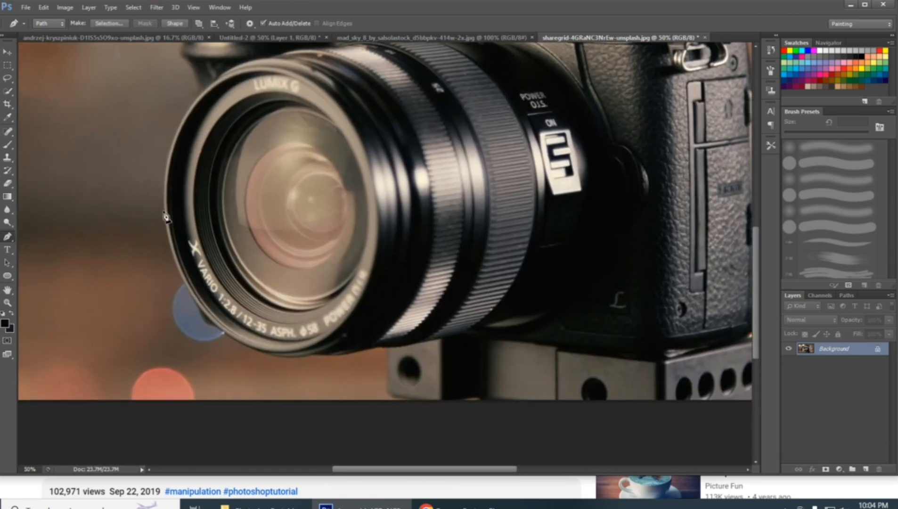
left_click_drag(164, 211, 158, 128)
left_click_drag(197, 98, 241, 43)
scroll(162, 156, "up", 5)
left_click(209, 123)
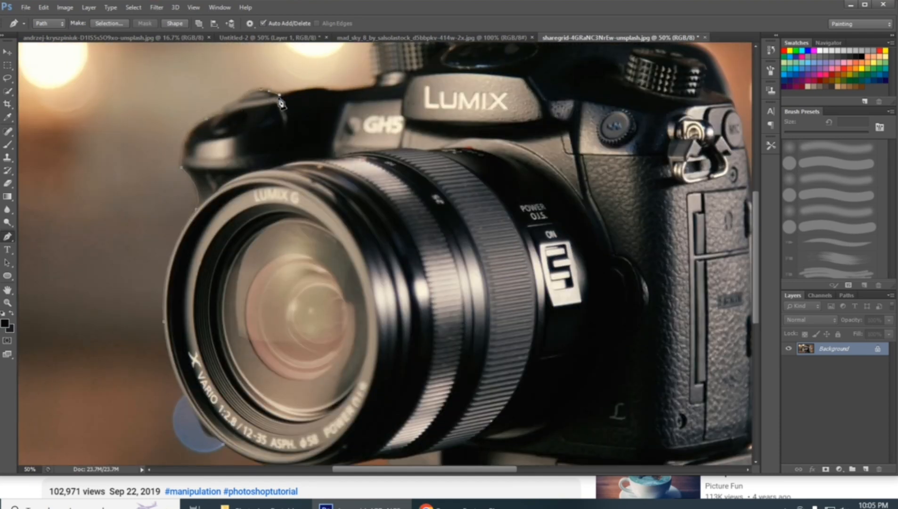
Continue the pen path over the grip, along the front shoulder and around the camera's left top dial
left_click_drag(397, 116, 367, 218)
left_click_drag(302, 192, 328, 198)
left_click(302, 192, "alt")
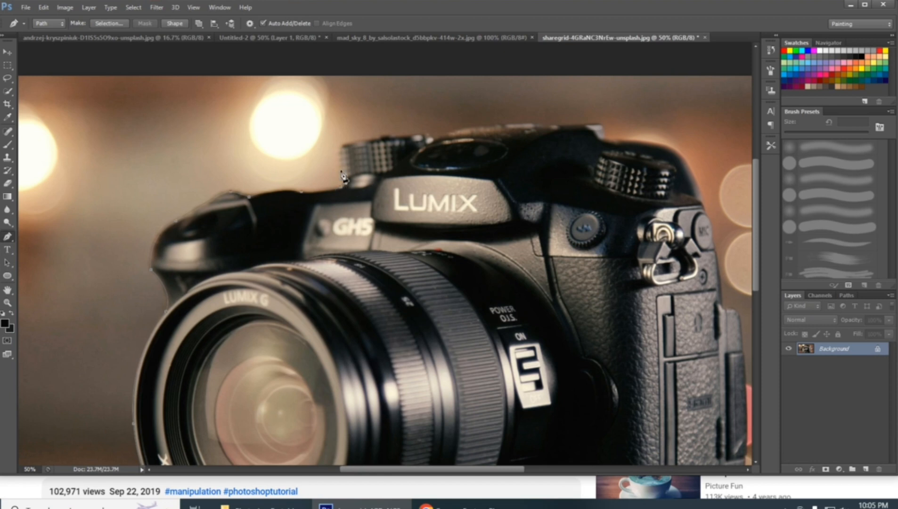
left_click(341, 145, "alt")
left_click_drag(377, 137, 385, 140)
left_click(376, 137, "alt")
left_click_drag(415, 184, 384, 224)
left_click_drag(393, 172, 405, 174)
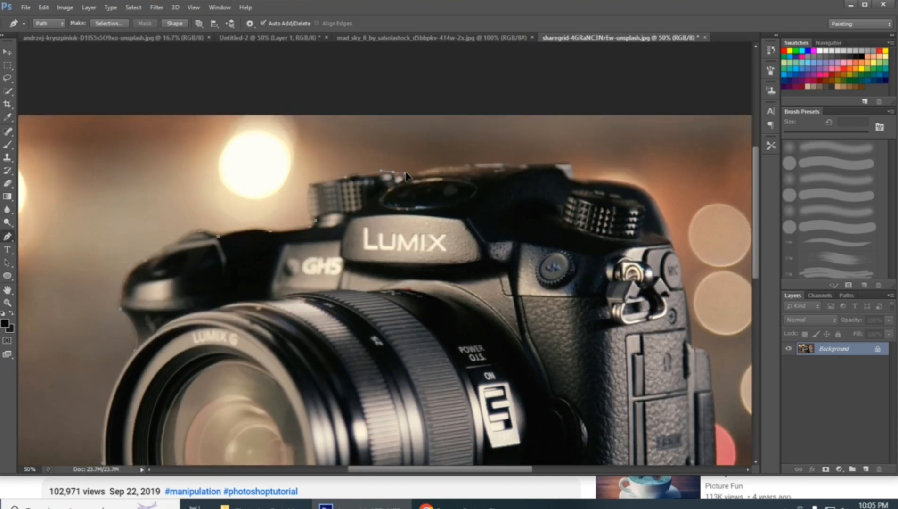
Extend the pen path across the camera's top plate and around its rear shoulder
left_click_drag(525, 165, 590, 176)
left_click(525, 165, "alt")
left_click(570, 164)
left_click_drag(602, 362, 538, 210)
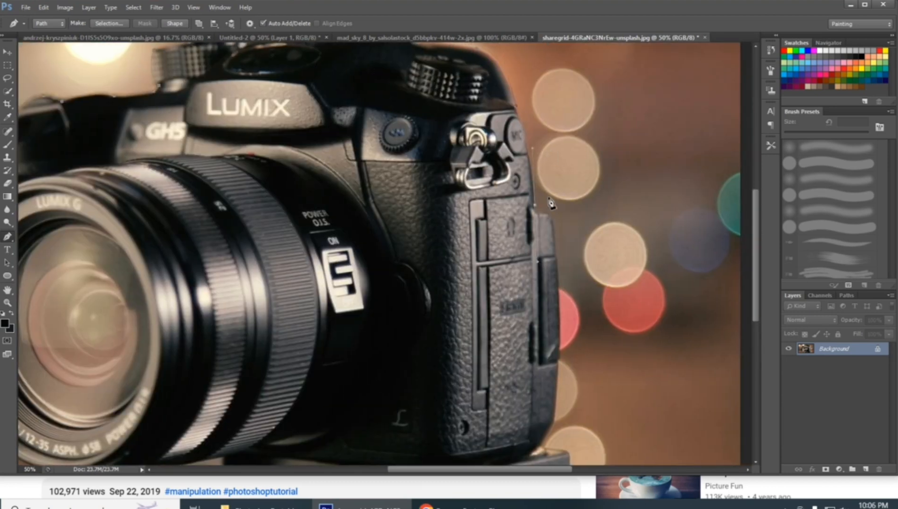
Trace the pen path down the camera's port-cover side to the lower corner of the body above the mounting plate
left_click(540, 214)
left_click_drag(555, 245, 545, 337)
left_click(555, 245, "alt")
scroll(555, 246, "down", 4)
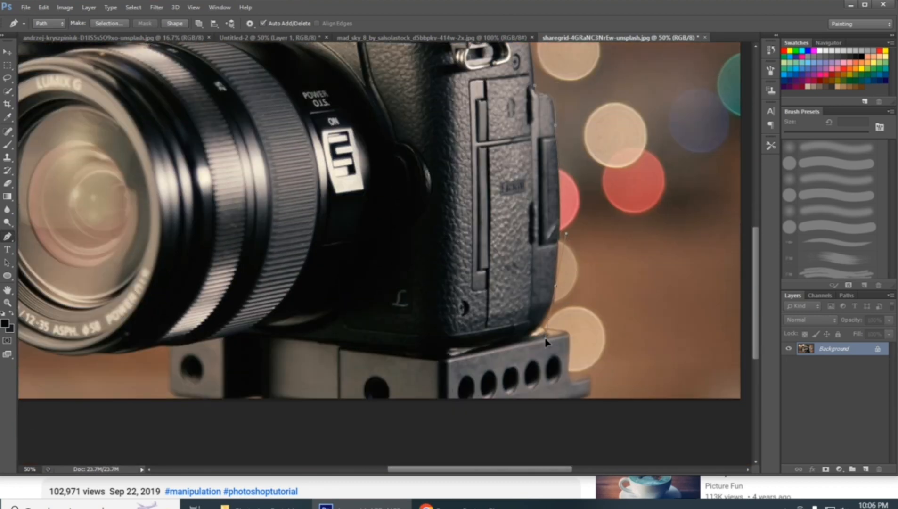
left_click(555, 285, "alt")
scroll(560, 278, "down", 1)
scroll(550, 296, "down", 1)
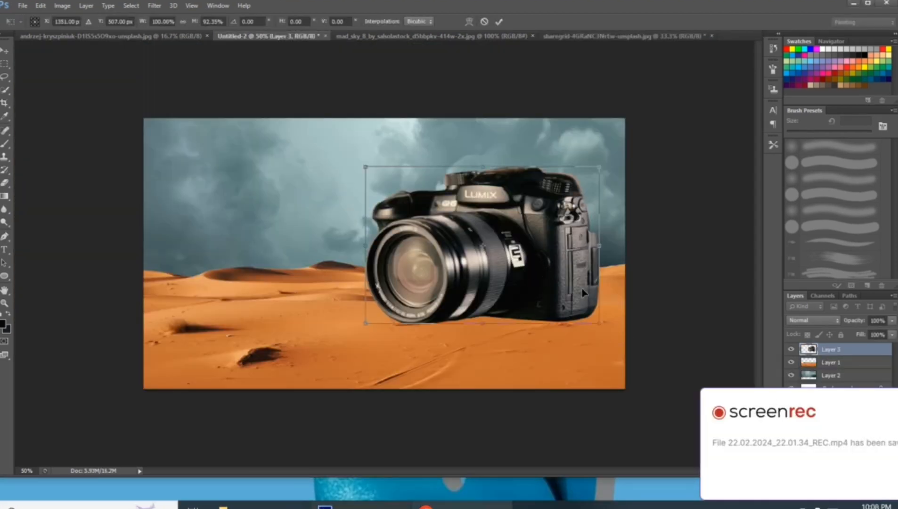
Apply the camera layer's transform at 92.35% height and shift the camera slightly up and left over the dunes
key("Return")
left_click_drag(565, 288, 556, 281)
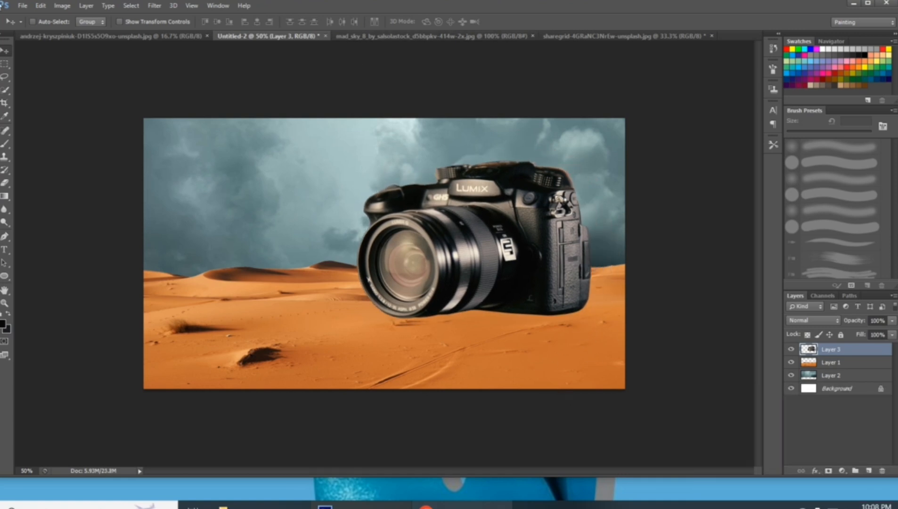
Open the gloucestershire_push_pull steam train photo
left_click(22, 5)
left_click(40, 30)
scroll(518, 278, "down", 5)
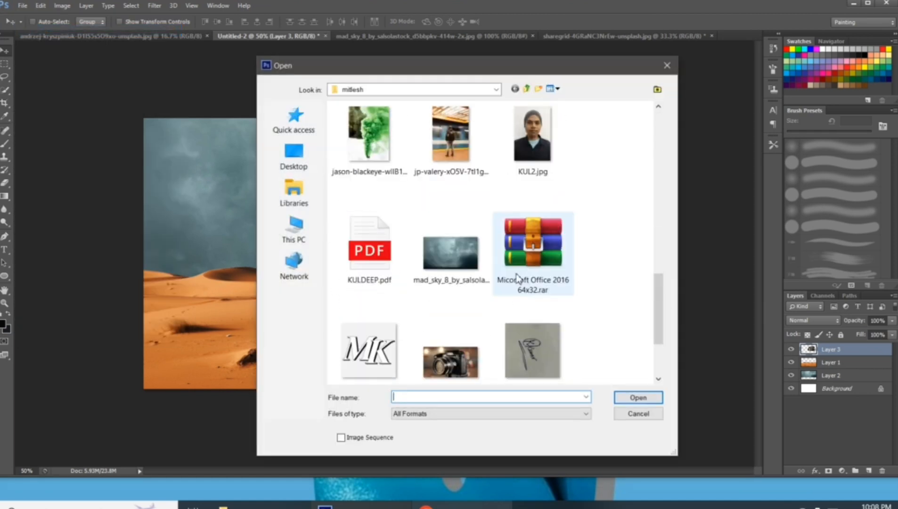
scroll(471, 208, "down", 2)
scroll(485, 226, "up", 5)
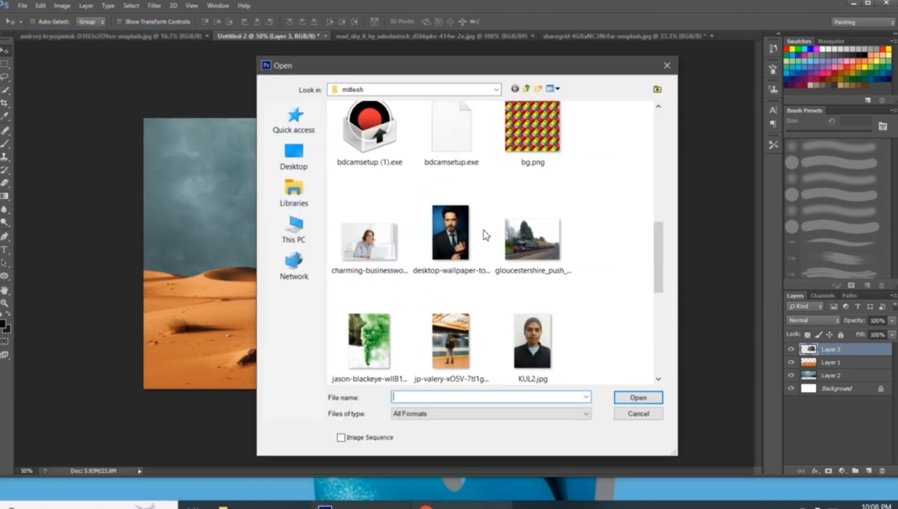
double_click(532, 240)
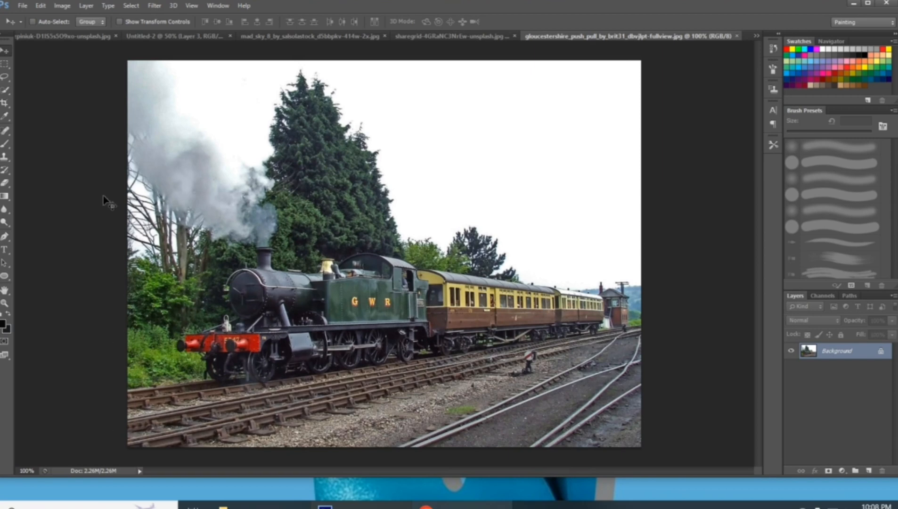
Start a pen path at the photo's left edge beside the rails and trace it around the locomotive's front buffer
left_click(5, 235)
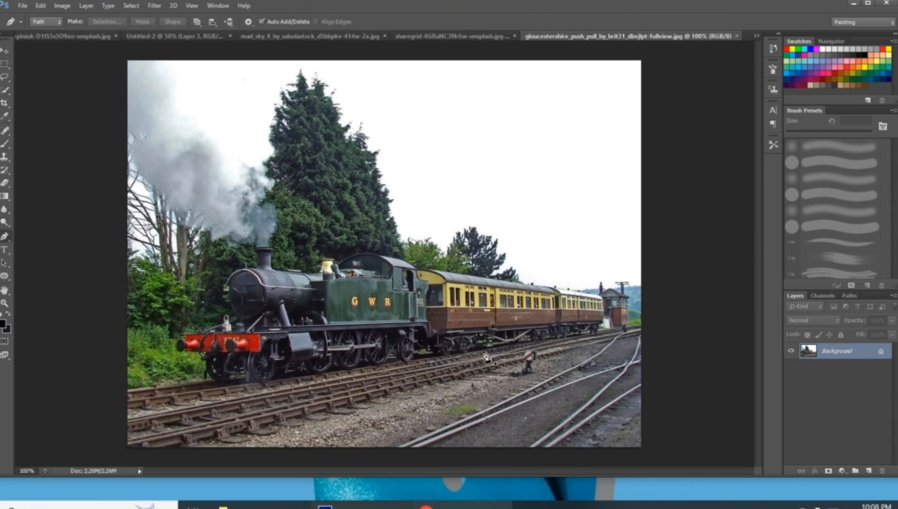
key("ctrl+plus")
left_click(142, 390)
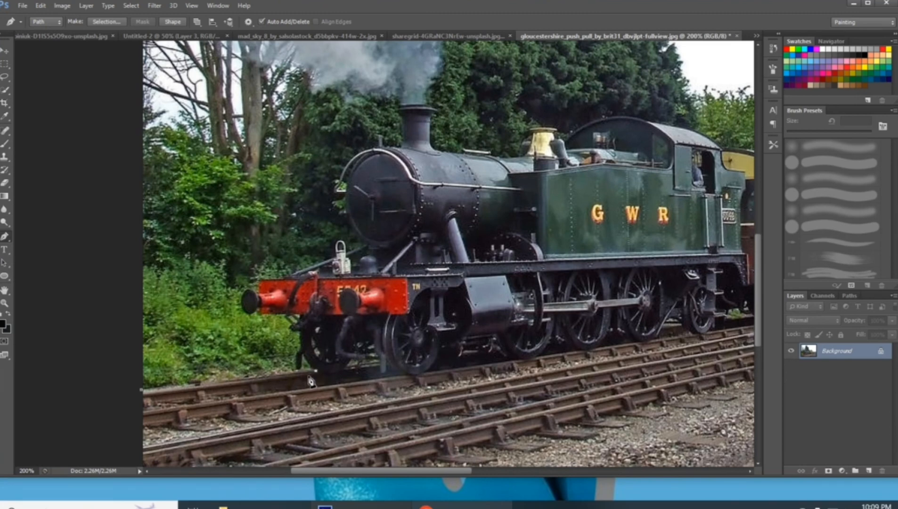
key("ctrl+plus")
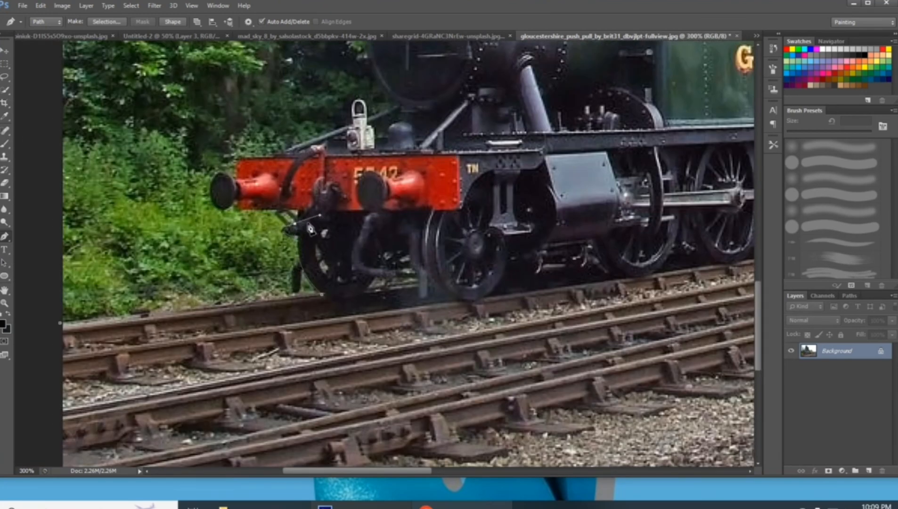
left_click(238, 201)
left_click(235, 201)
left_click_drag(209, 195, 202, 171)
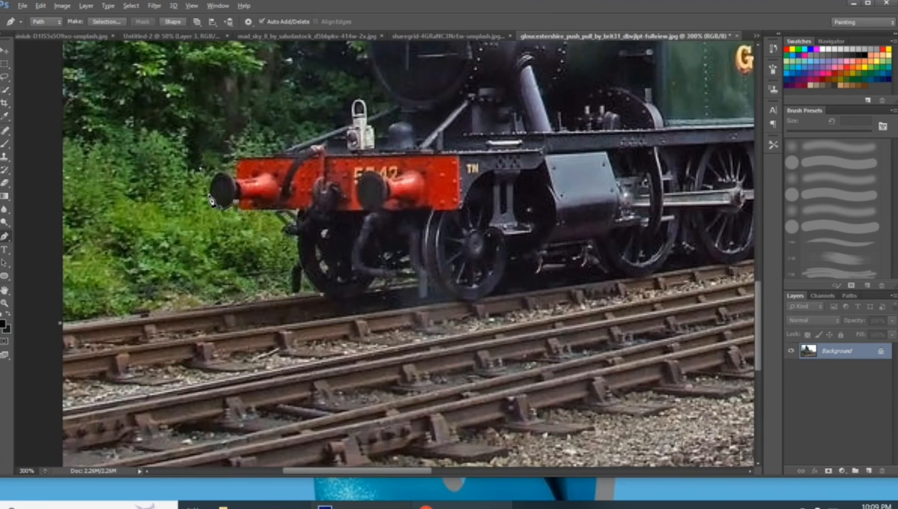
Continue the pen path up the locomotive's front to the handrail beside the round boiler door
scroll(240, 244, "up", 3)
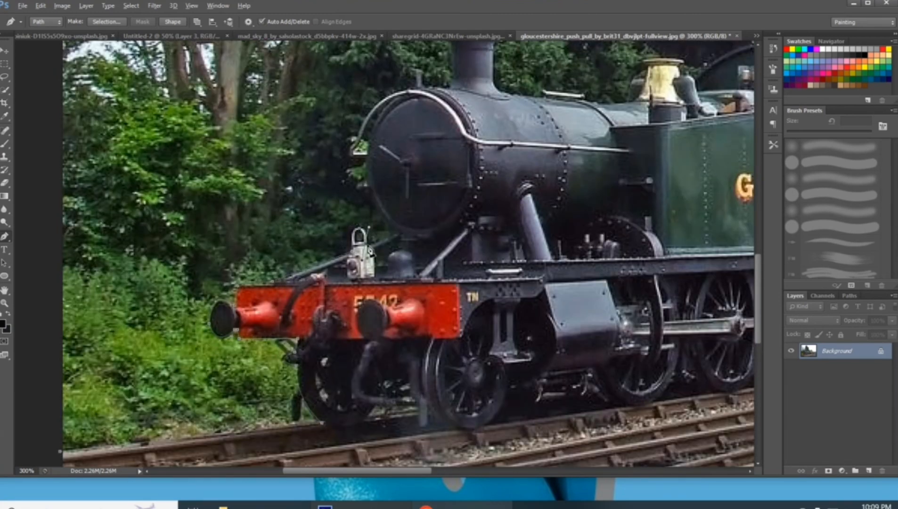
scroll(353, 305, "up", 3)
left_click_drag(367, 269, 375, 226)
left_click(367, 269, "alt")
left_click(353, 267)
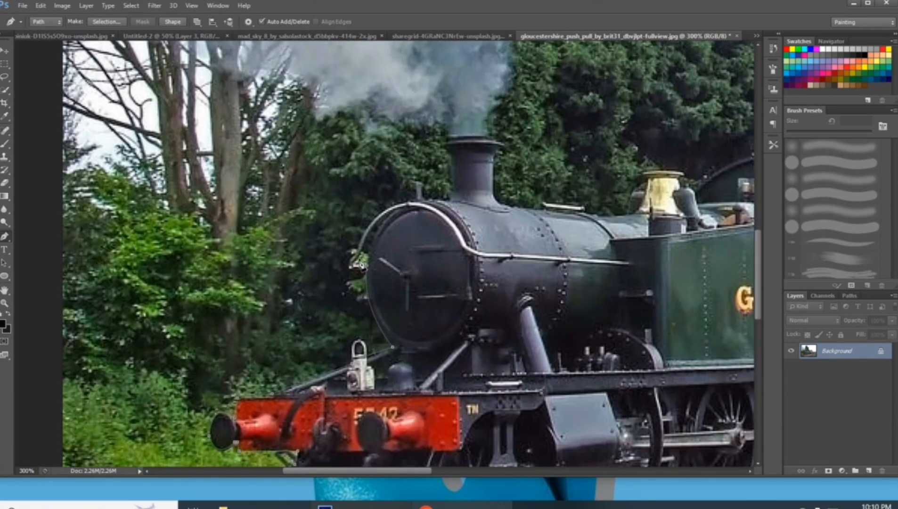
Trace the pen path over the curved boiler handrail, around the chimney and onto the top of the boiler
left_click_drag(422, 202, 463, 203)
left_click(422, 202, "alt")
left_click(450, 199)
scroll(453, 205, "up", 1)
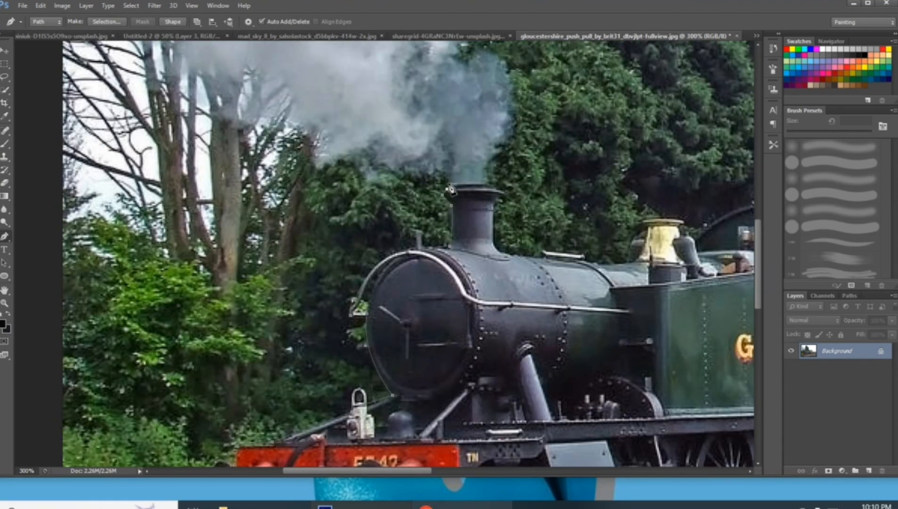
left_click_drag(527, 255, 507, 284)
left_click(527, 255, "alt")
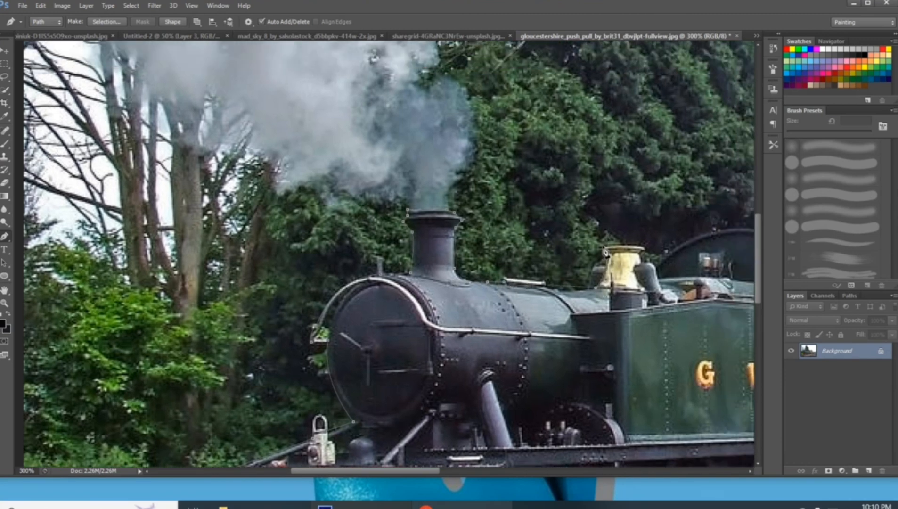
Extend the pen path over the brass dome, the cab roof and the carriage roofs to the end of the train
left_click_drag(656, 272, 421, 328)
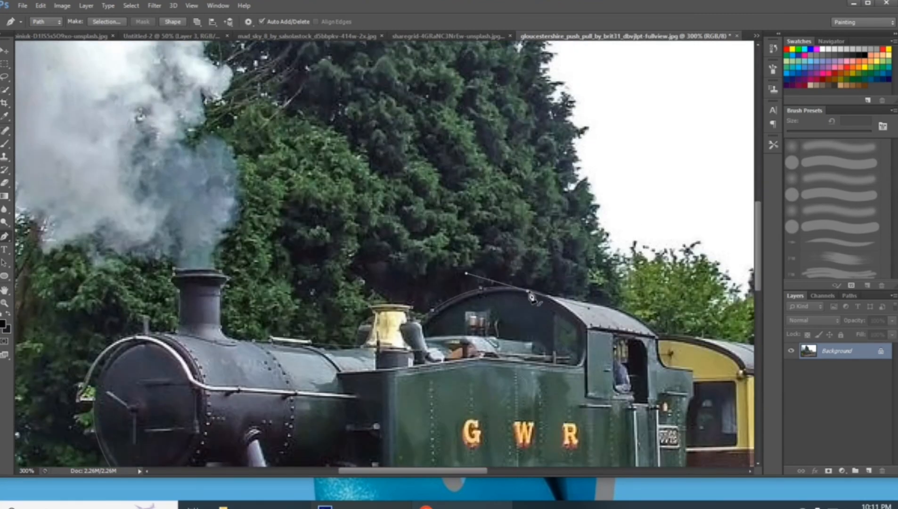
left_click_drag(662, 344, 273, 340)
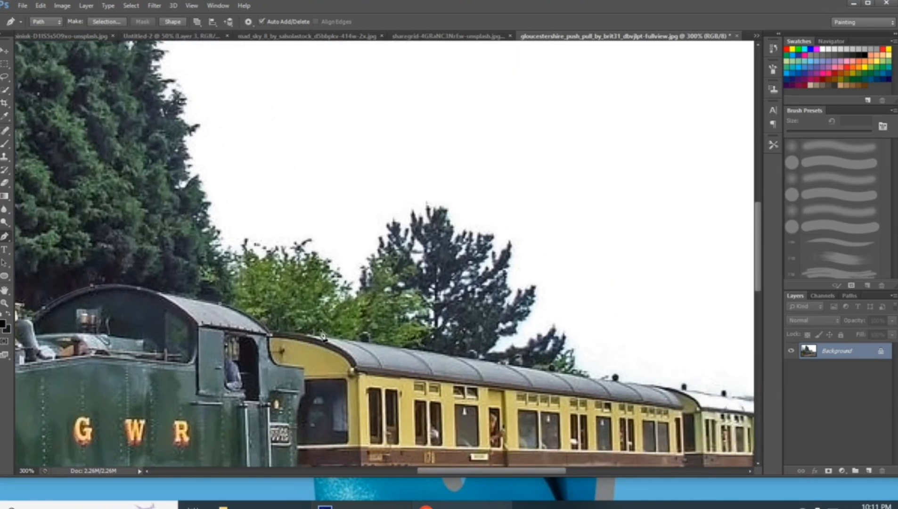
left_click_drag(614, 383, 292, 304)
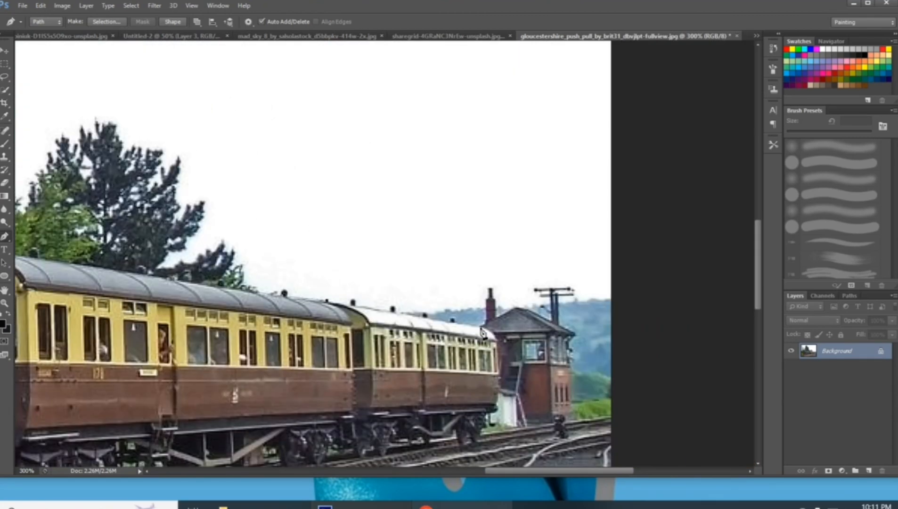
Trace the path down the last carriage, back along the rails and outside the photo's lower-left corner, and close it
scroll(493, 426, "down", 2)
left_click(494, 424)
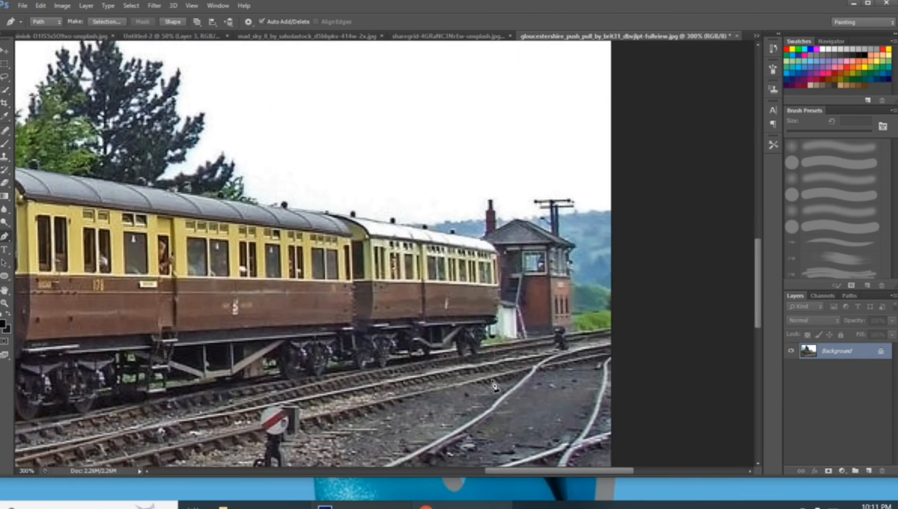
scroll(113, 409, "down", 2)
left_click(148, 452)
left_click(108, 432)
key("ctrl+z")
left_click(112, 451)
left_click(104, 421)
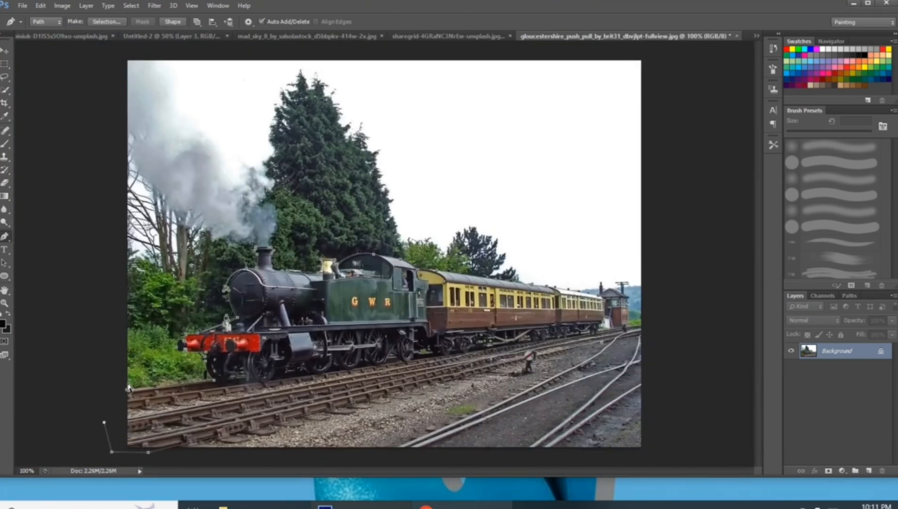
left_click(127, 390)
Convert the path to a selection and copy the train with its rails into the desert composition
key("ctrl+Return")
left_click(6, 50)
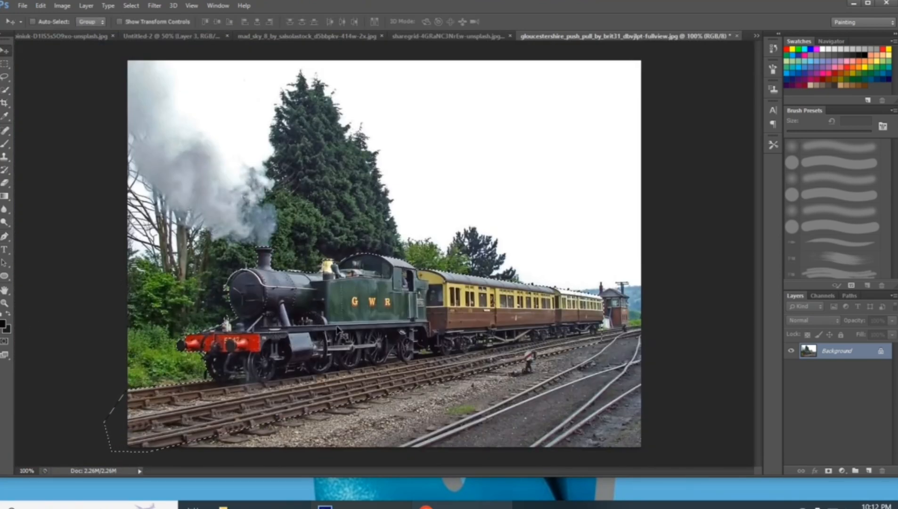
left_click_drag(341, 315, 312, 279)
Enlarge the train layer to about 175% and position it so the carriages overlap the camera lens
key("ctrl+t")
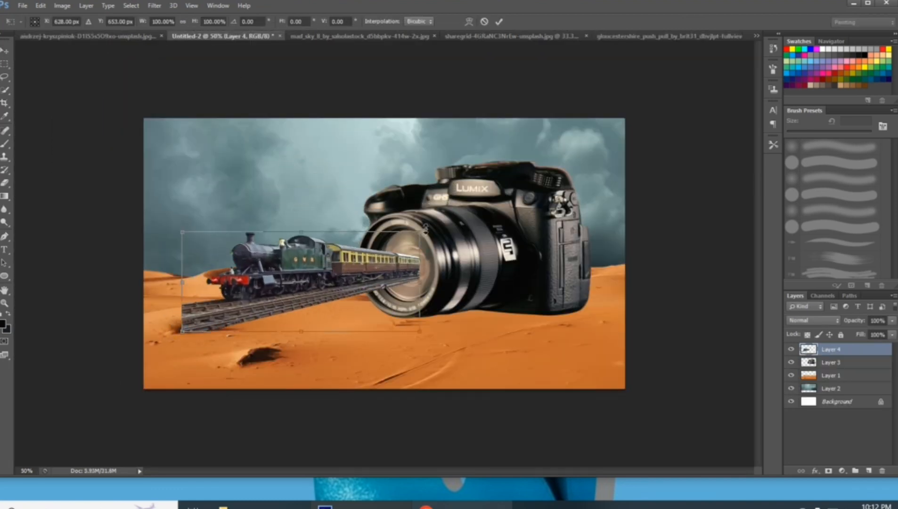
left_click_drag(420, 232, 507, 192)
left_click_drag(401, 283, 377, 293)
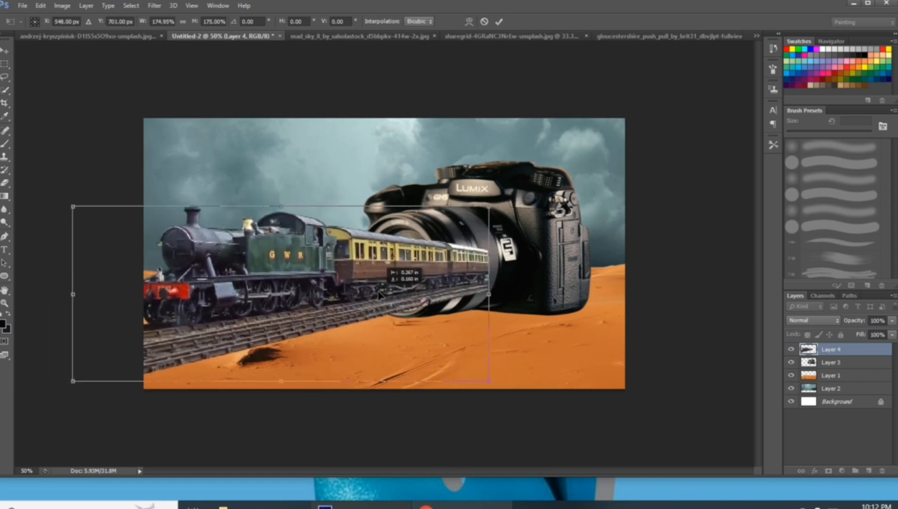
key("Return")
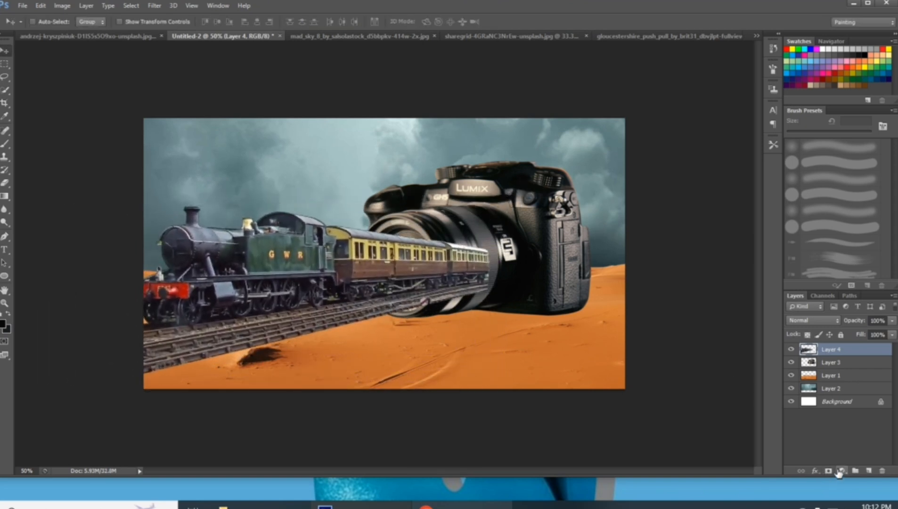
left_click_drag(321, 262, 323, 269)
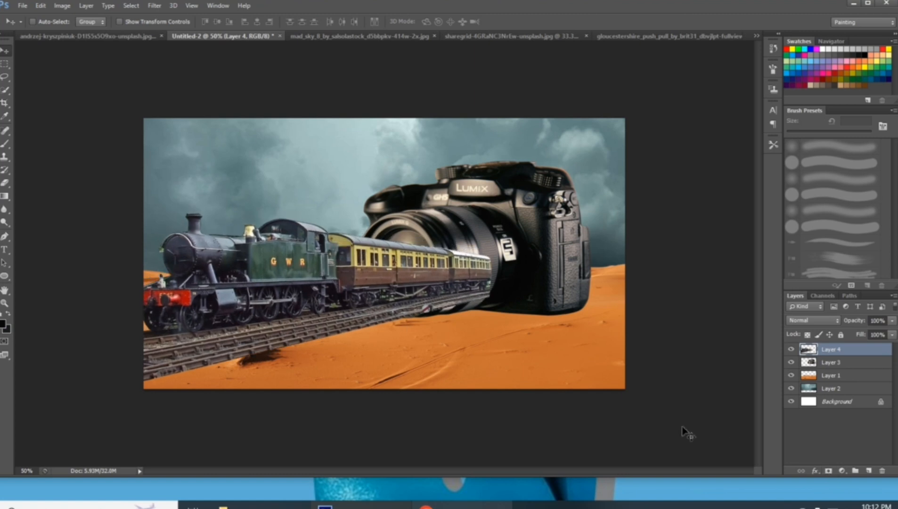
Add a layer mask to the train and paint black at 100% brush opacity over the carriages covering the lens barrel
left_click(829, 470)
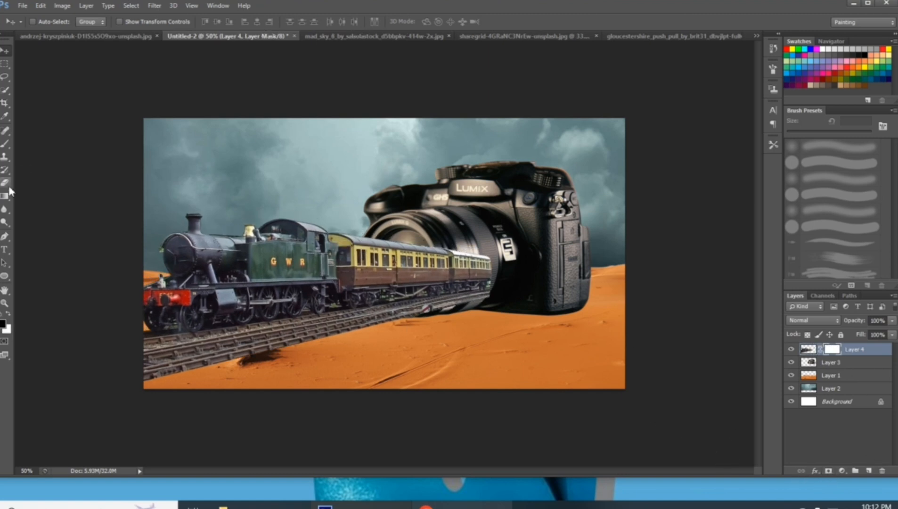
left_click(5, 143)
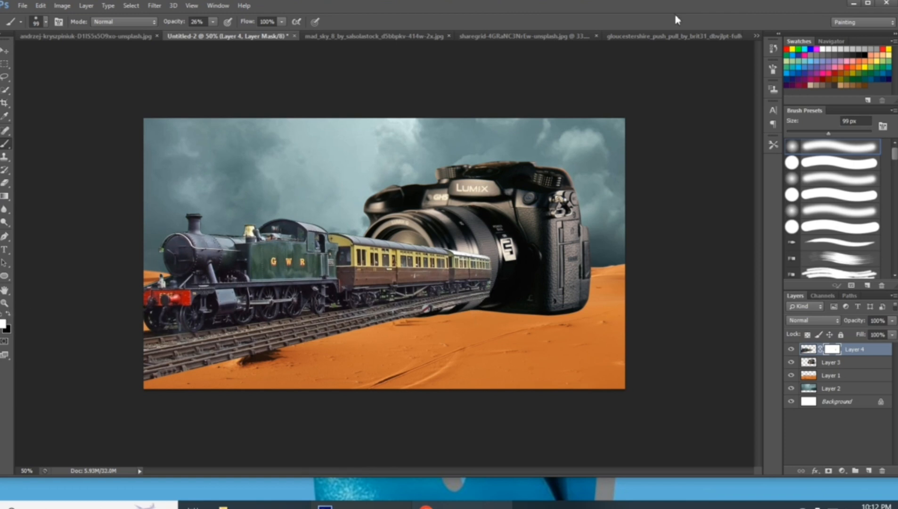
left_click(46, 23)
left_click(46, 23)
left_click_drag(180, 24, 283, 27)
left_click(8, 313)
mouse_move(500, 255)
left_mouse_down()
mouse_move(485, 300)
mouse_move(479, 263)
mouse_move(473, 280)
mouse_move(458, 239)
mouse_move(455, 304)
mouse_move(450, 237)
mouse_move(452, 305)
left_mouse_up()
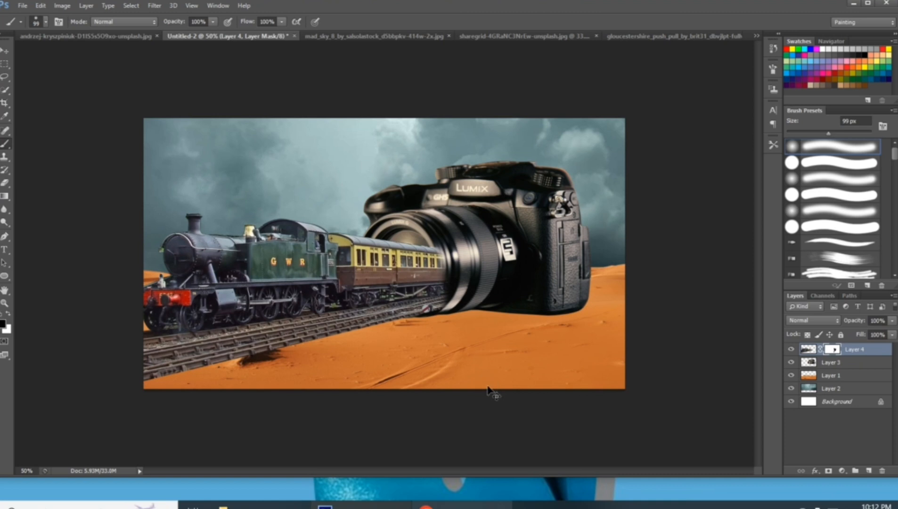
Refine the train layer's mask by painting away the overlap along the lens's front rim and the rail ends beneath it
key("ctrl+plus")
mouse_move(462, 237)
left_mouse_down()
mouse_move(466, 286)
mouse_move(451, 340)
mouse_move(476, 300)
left_mouse_up()
mouse_move(450, 232)
left_mouse_down()
mouse_move(450, 304)
mouse_move(406, 353)
mouse_move(444, 332)
mouse_move(476, 242)
left_mouse_up()
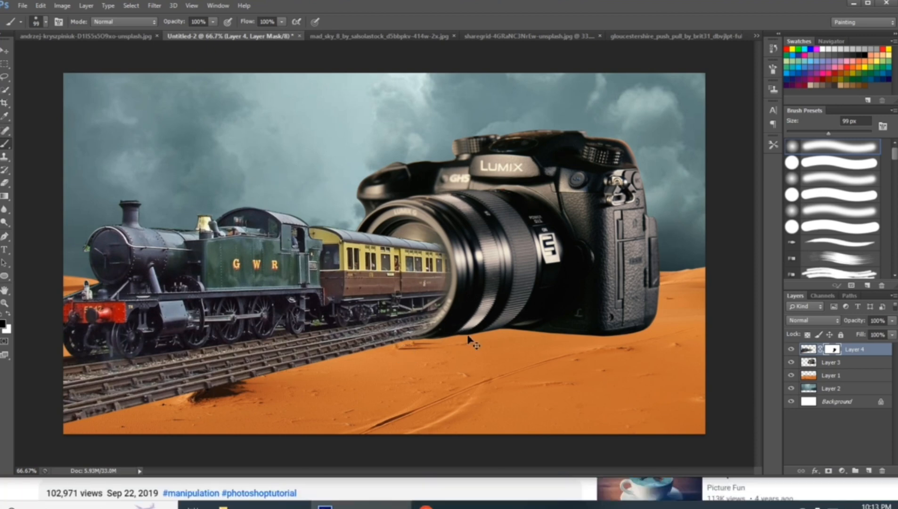
key("ctrl+plus")
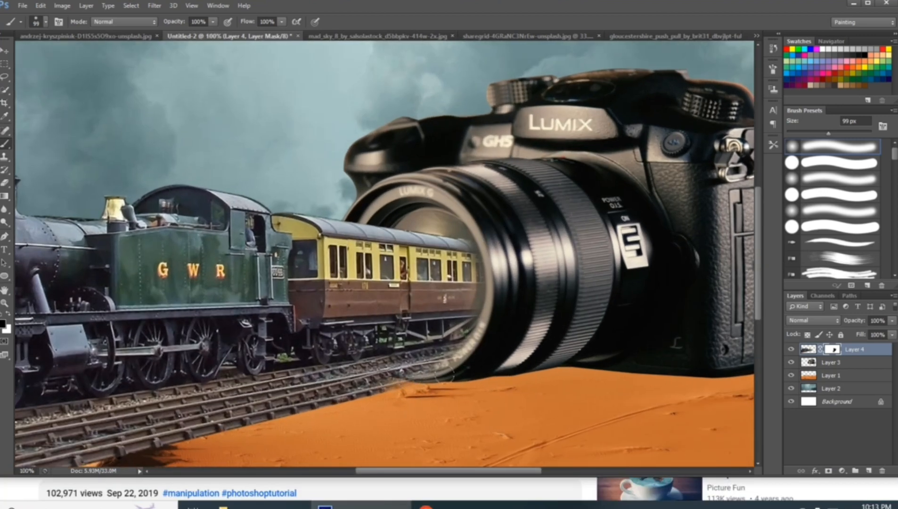
left_click_drag(440, 370, 372, 390)
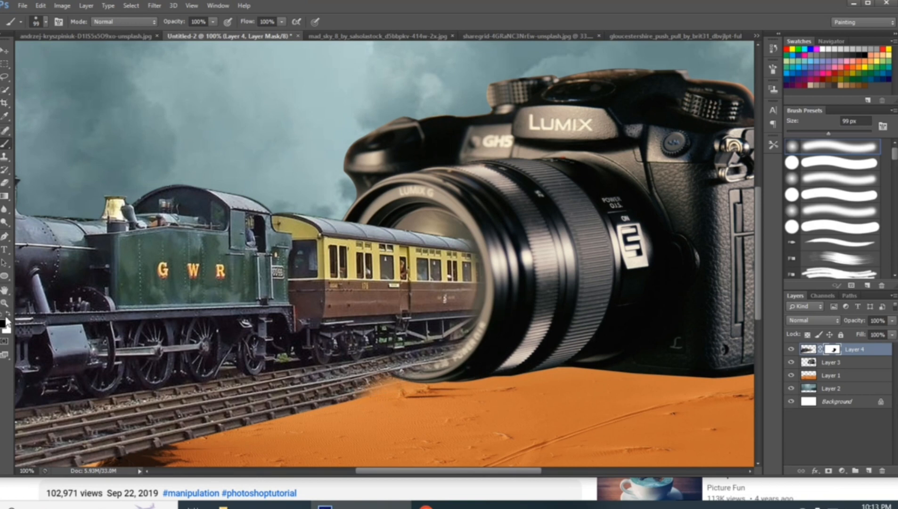
key("z")
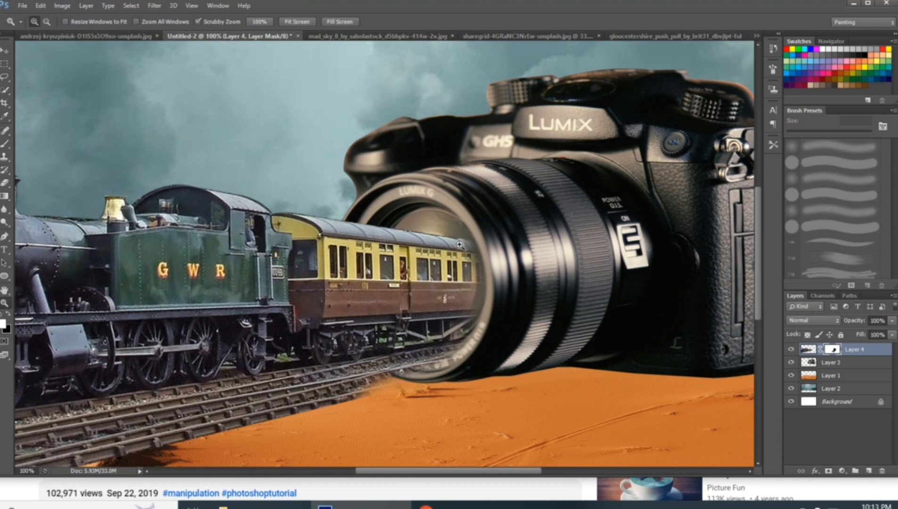
key("b")
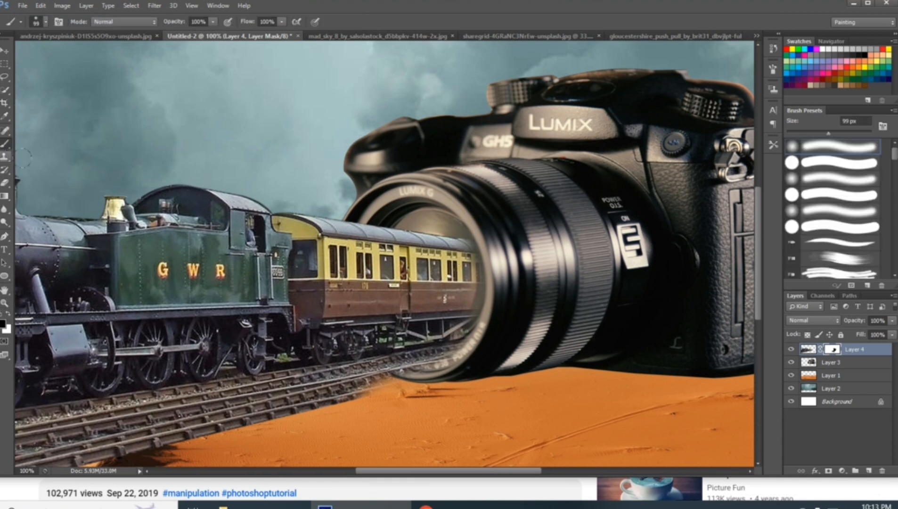
left_click(8, 314)
Refine the quick selection of the standing man in the station photo, excluding the gap between his legs and including his backpack side and arm
mouse_move(438, 247)
left_mouse_down()
mouse_move(471, 254)
mouse_move(478, 275)
mouse_move(473, 325)
mouse_move(452, 351)
mouse_move(417, 344)
mouse_move(341, 361)
left_mouse_up()
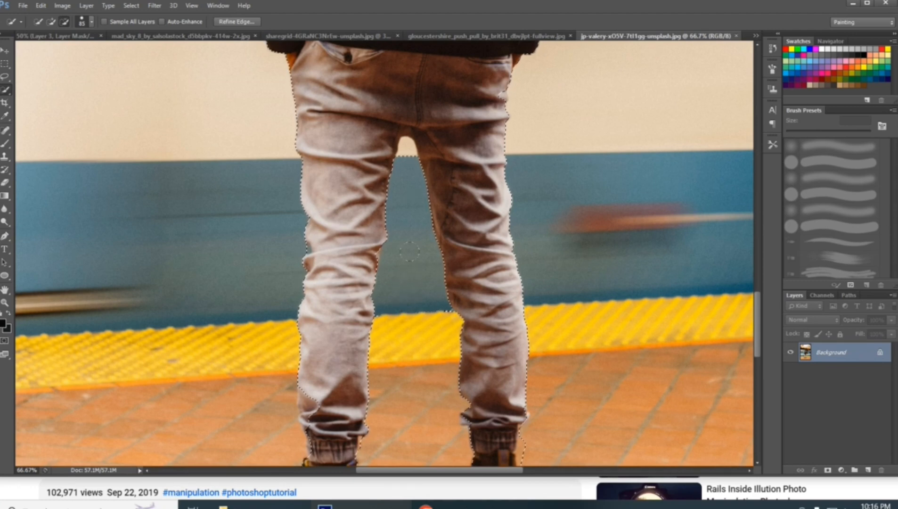
scroll(325, 194, "down", 4)
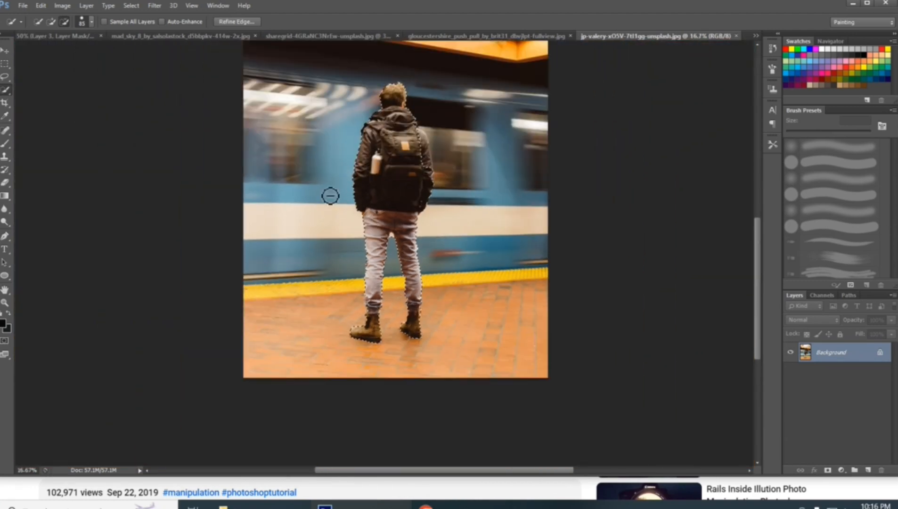
left_click(827, 470)
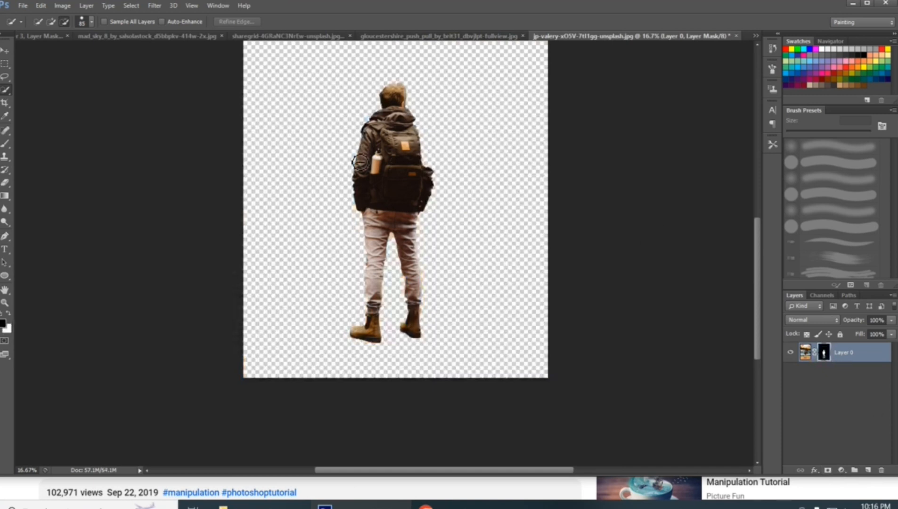
key("ctrl+z")
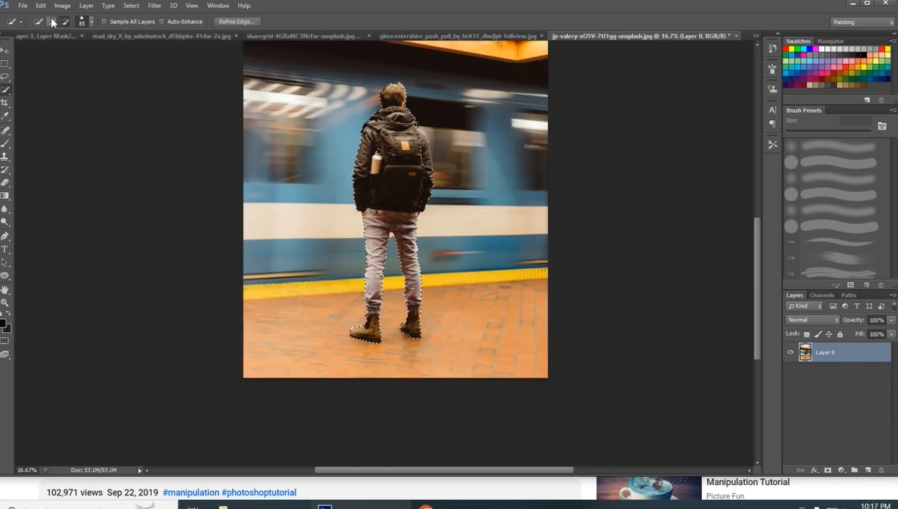
scroll(361, 206, "up", 3)
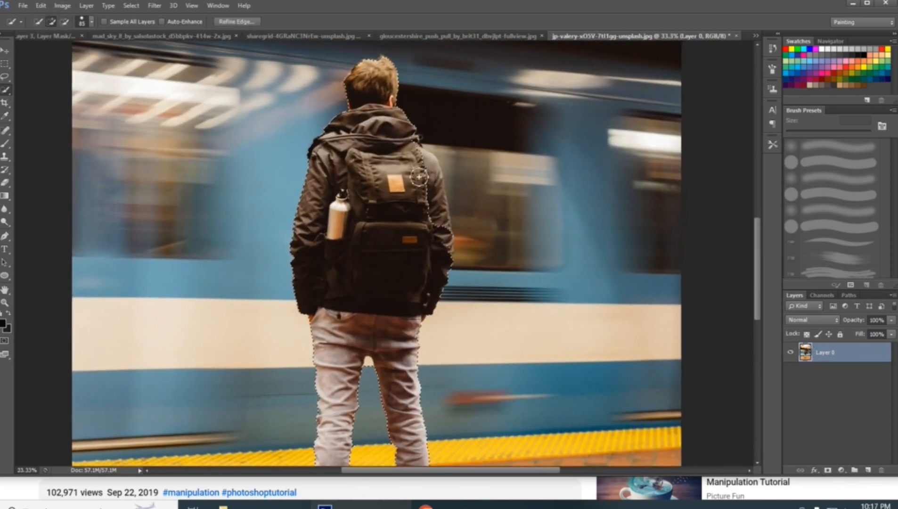
mouse_move(419, 177)
left_mouse_down()
mouse_move(424, 169)
mouse_move(434, 177)
mouse_move(447, 238)
left_mouse_up()
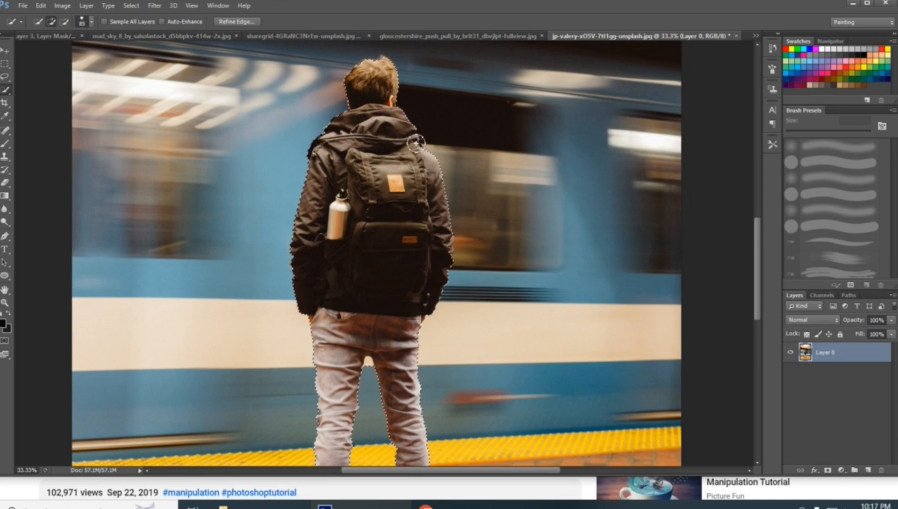
Mask out the man's background and copy him into the desert composition, with his layer above the train
left_click(828, 470)
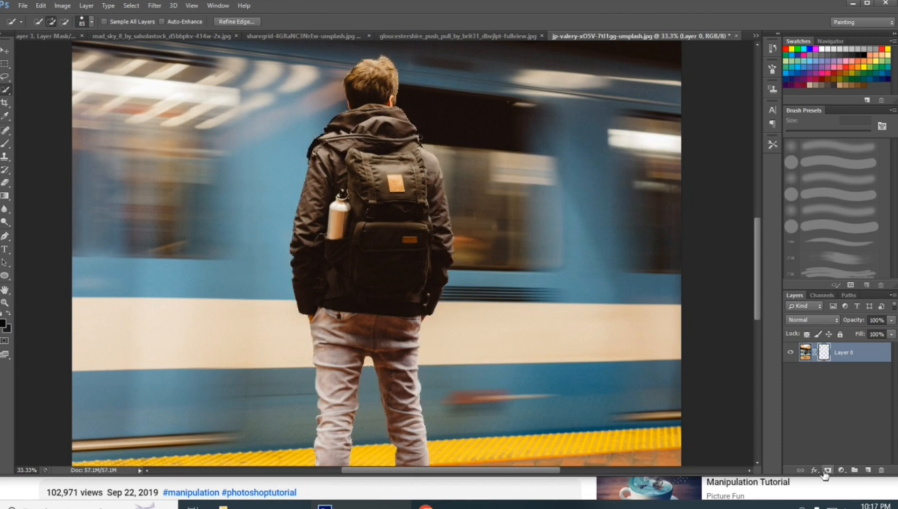
key("ctrl+minus")
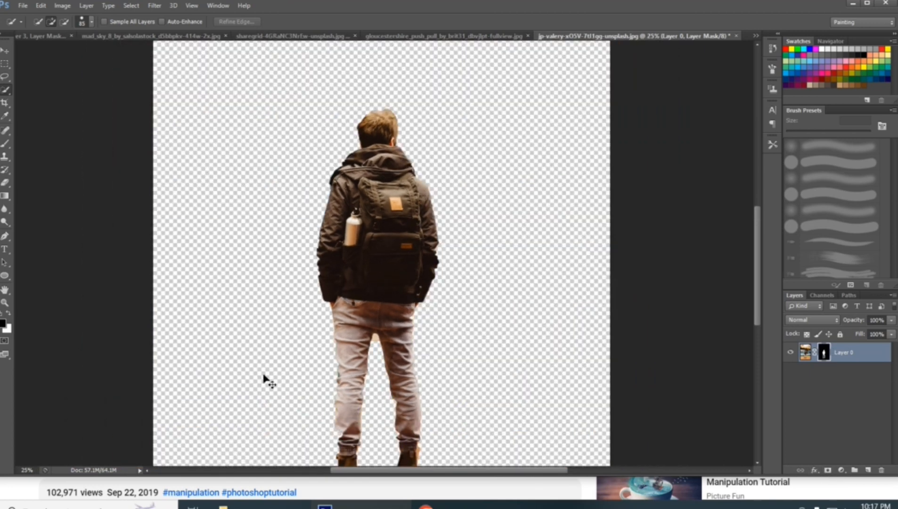
key("ctrl+minus")
key("v")
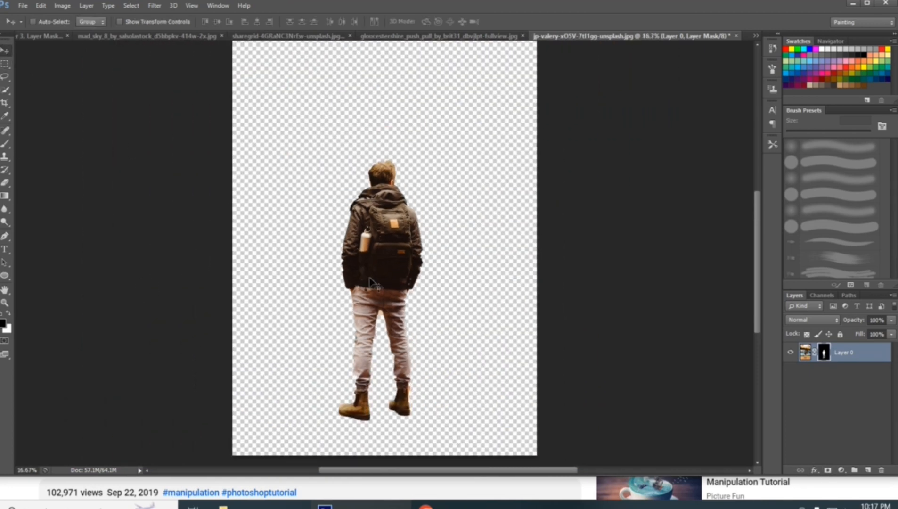
left_click_drag(370, 281, 414, 264)
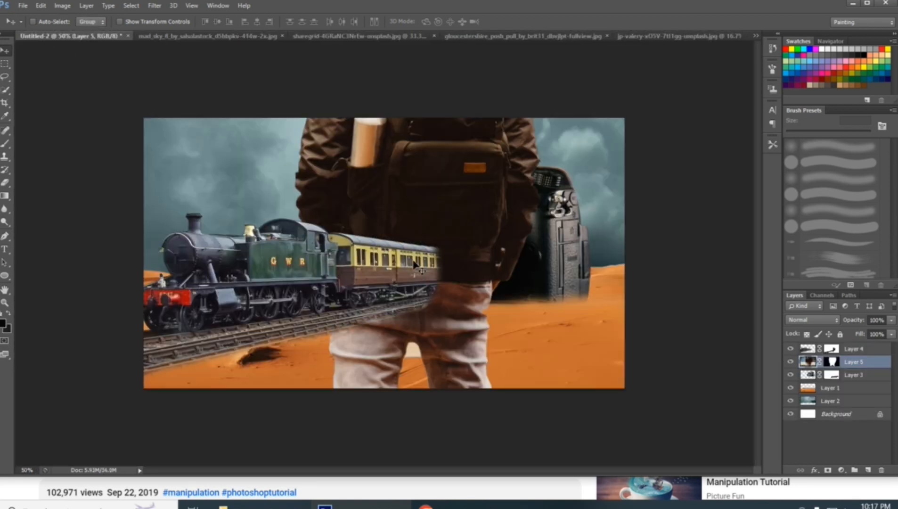
left_click_drag(853, 361, 853, 345)
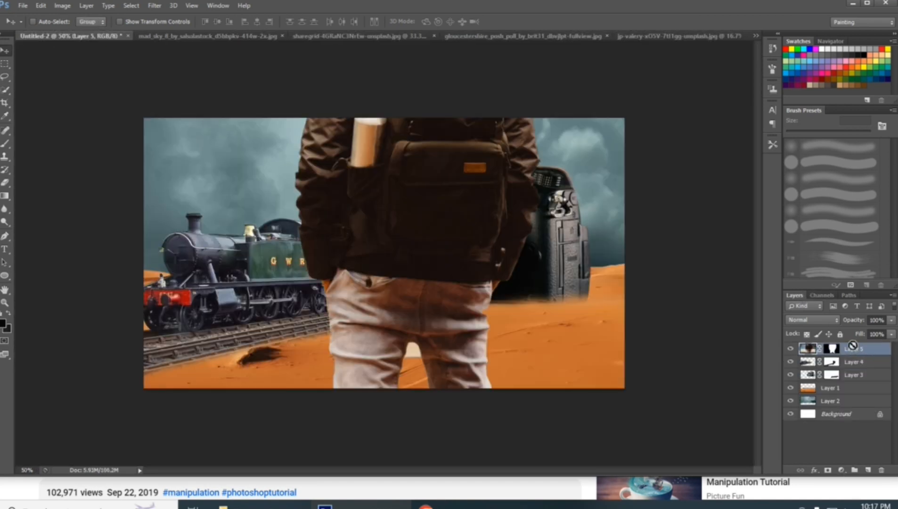
Scale the oversized man down with Free Transform so that his whole figure fits inside the desert scene
key("ctrl+t")
key("ctrl+minus")
key("ctrl+minus")
key("ctrl+minus")
key("ctrl+minus")
key("ctrl+minus")
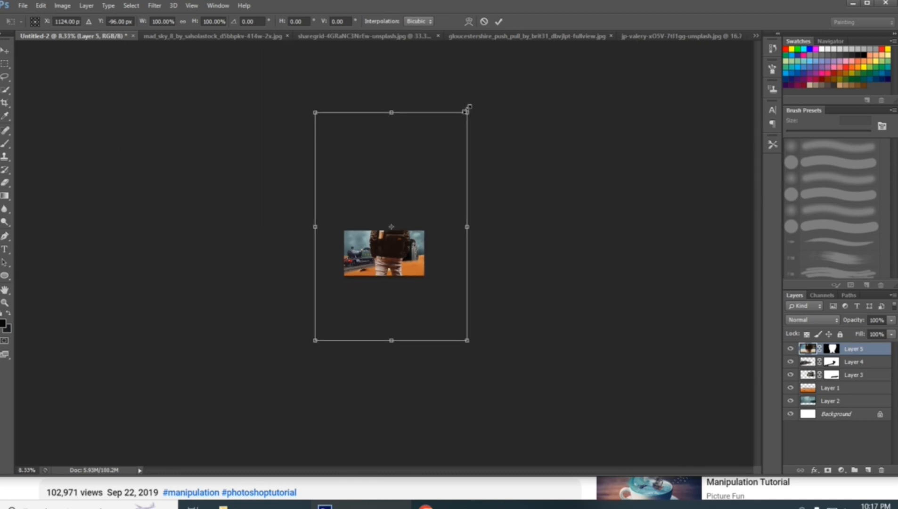
left_click_drag(466, 113, 410, 217)
key("Return")
key("ctrl+0")
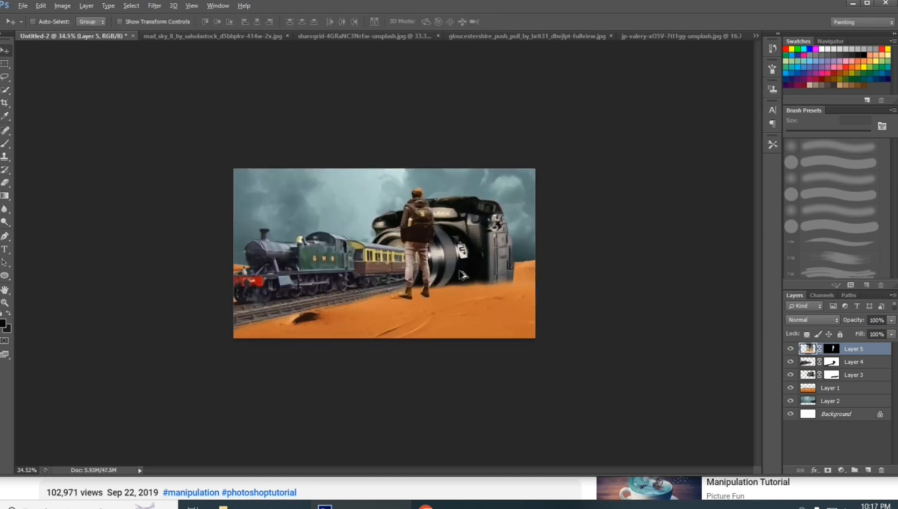
scroll(460, 274, "up", 1)
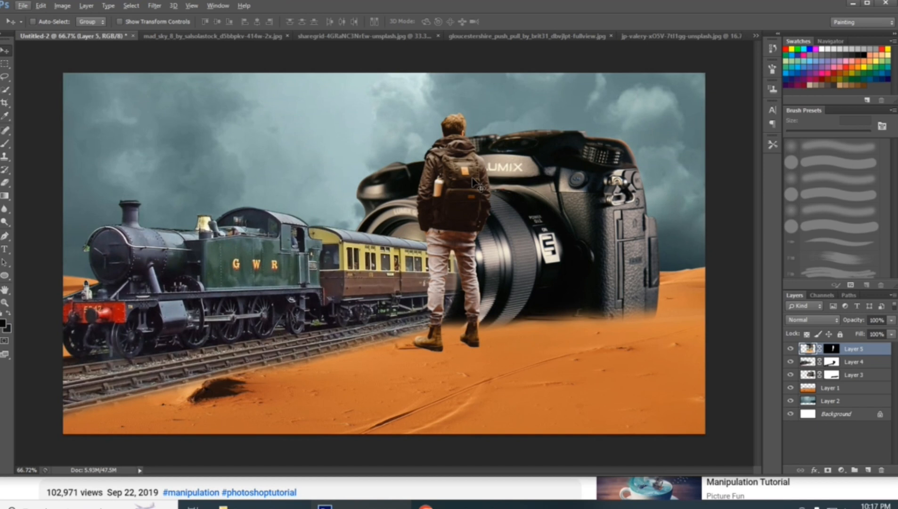
Scale the man further to about 50% and stand him on the sand just in front of the camera lens
key("ctrl+t")
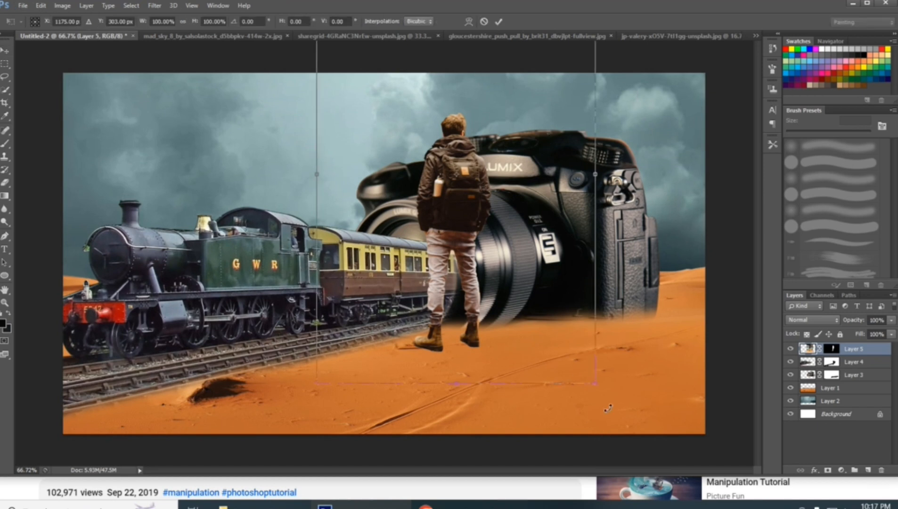
left_click_drag(594, 383, 517, 288)
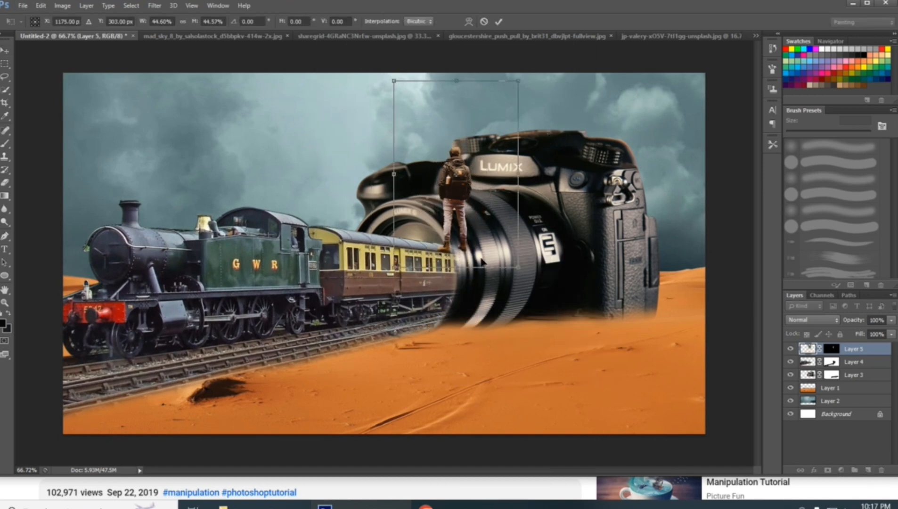
left_click_drag(473, 261, 466, 377)
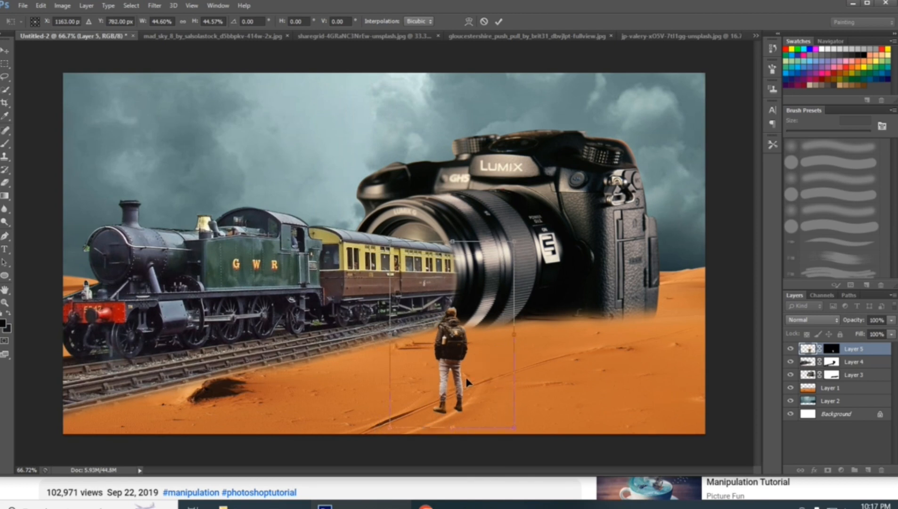
key("ctrl+minus")
key("ctrl+minus")
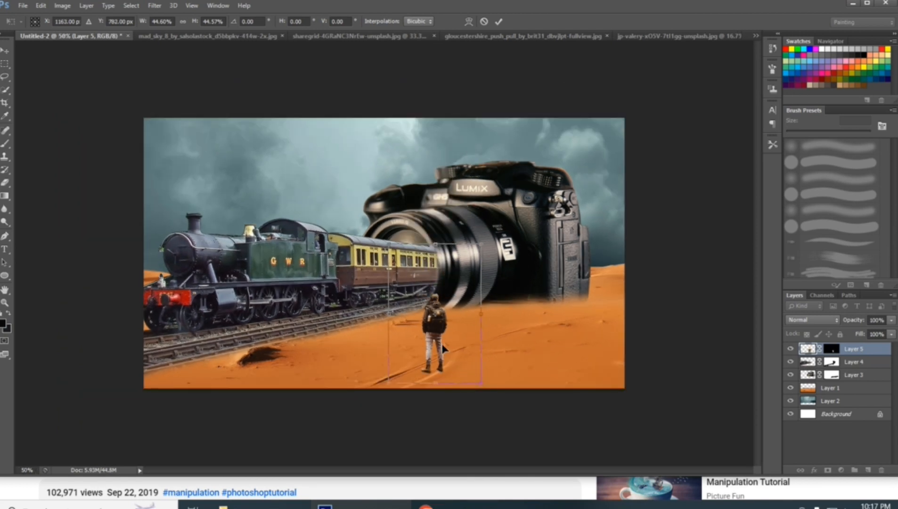
left_click_drag(483, 243, 487, 235)
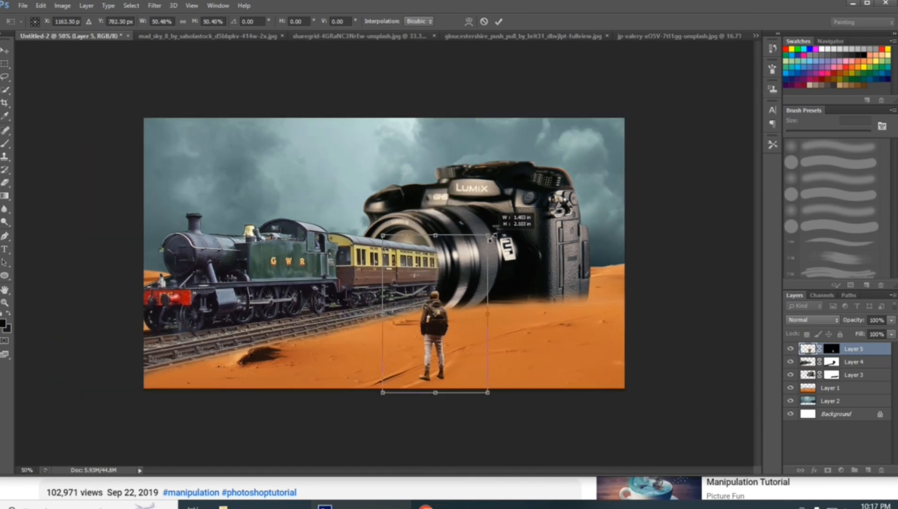
left_click_drag(441, 353, 462, 341)
key("Return")
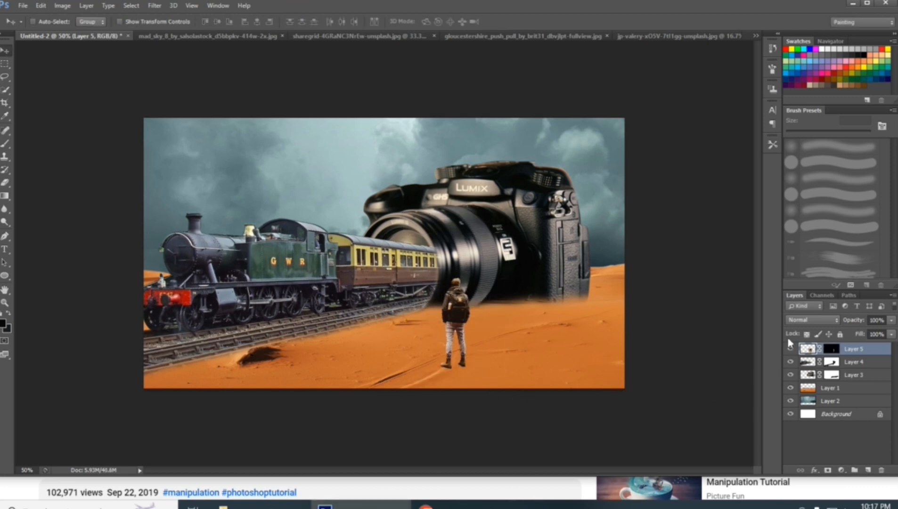
left_click(868, 470)
left_click_drag(853, 352, 854, 370)
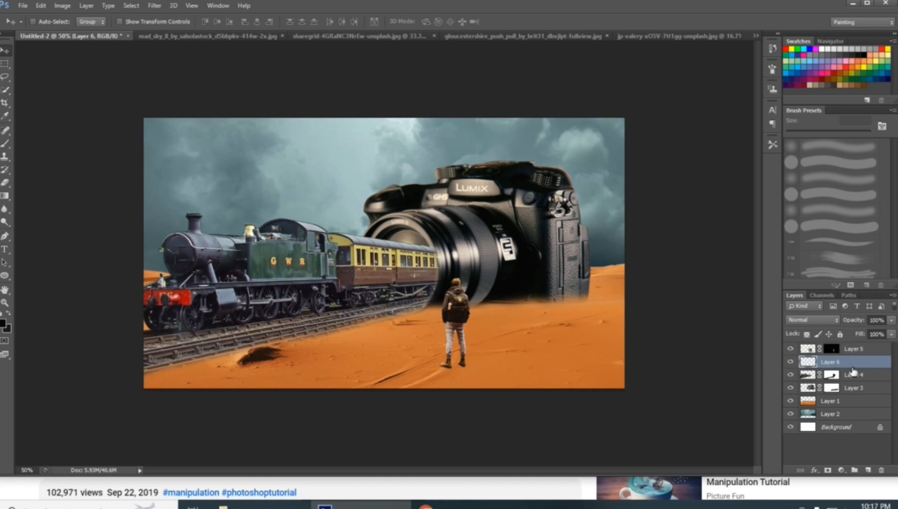
left_click(9, 143)
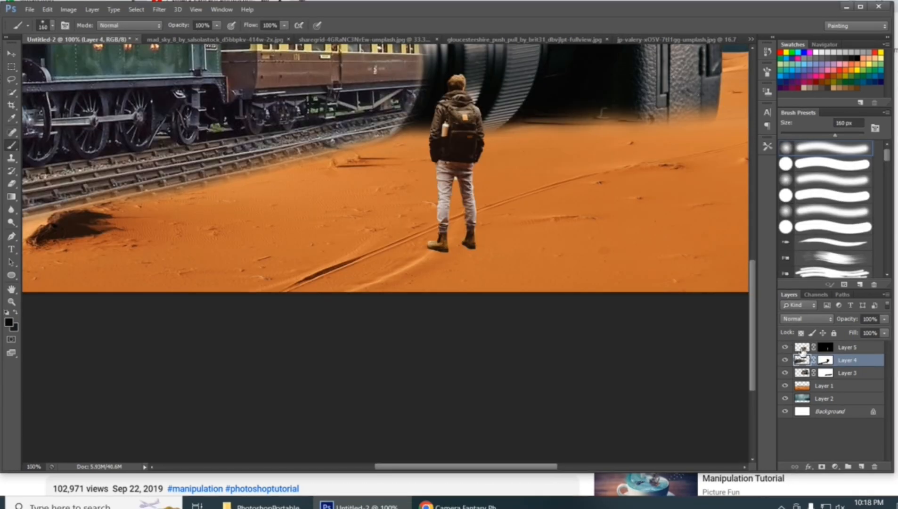
Duplicate the man's layer and blacken the copy with a clipped Hue/Saturation adjustment, setting saturation to -100 and lightness to -100
left_click(802, 349)
left_click_drag(871, 353, 861, 467)
left_click(835, 466)
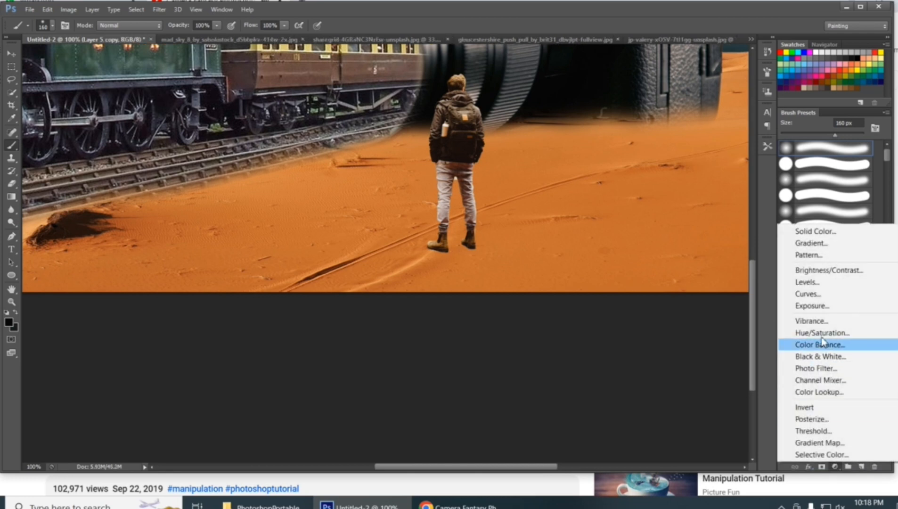
left_click(822, 333)
left_click(679, 232)
left_click_drag(692, 154, 523, 143)
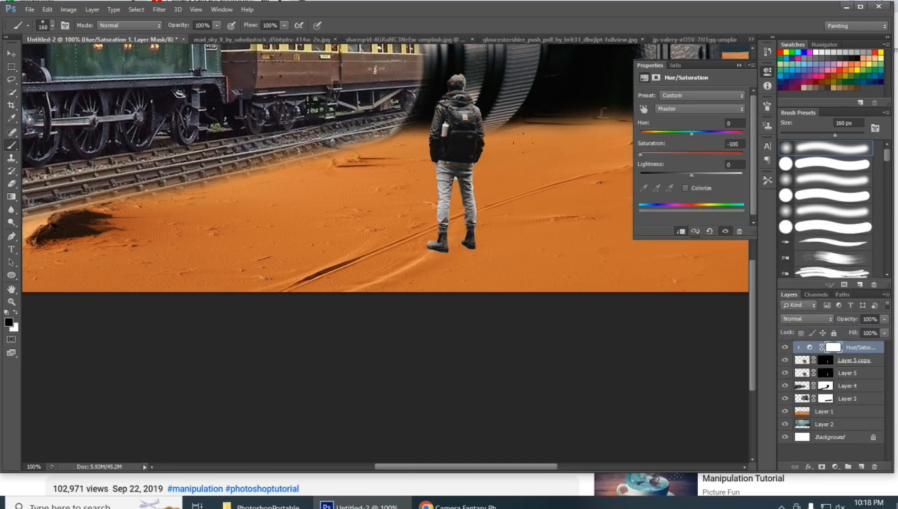
left_click_drag(691, 179, 631, 175)
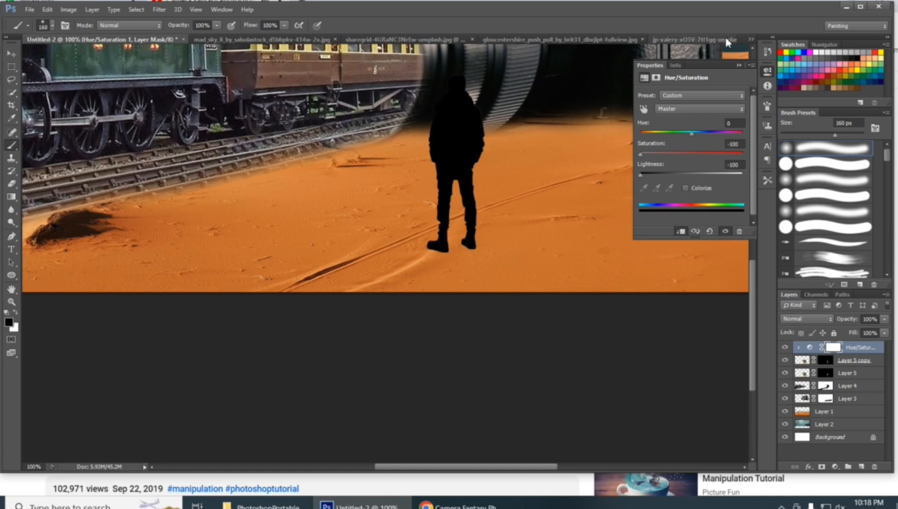
left_click(739, 65)
Flip the black copy of the man vertically, shift it down beside him and rotate it to serve as his slanted shadow
left_click(437, 176)
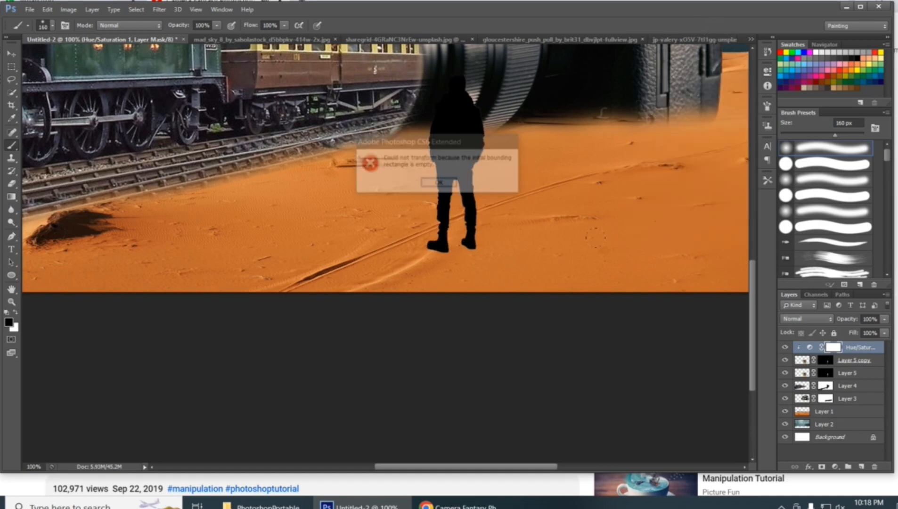
left_click(812, 365)
key("ctrl+t")
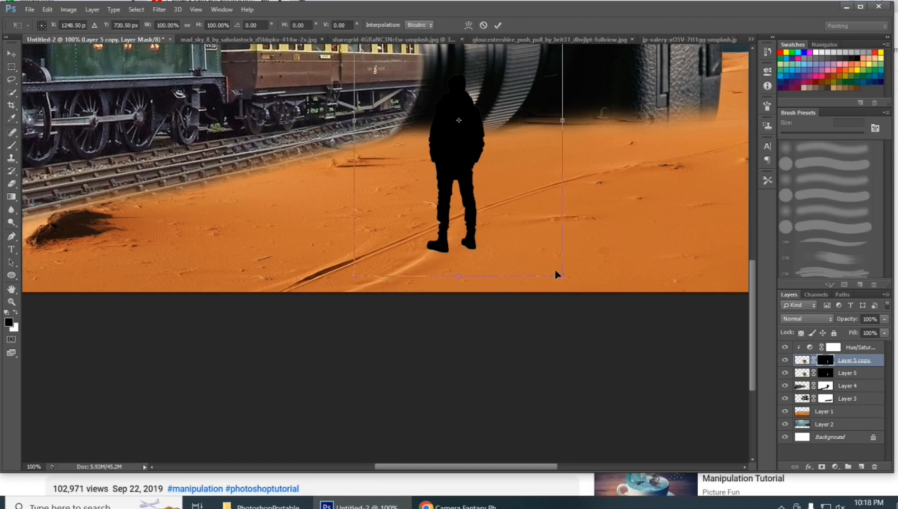
right_click(514, 228)
left_click(552, 397)
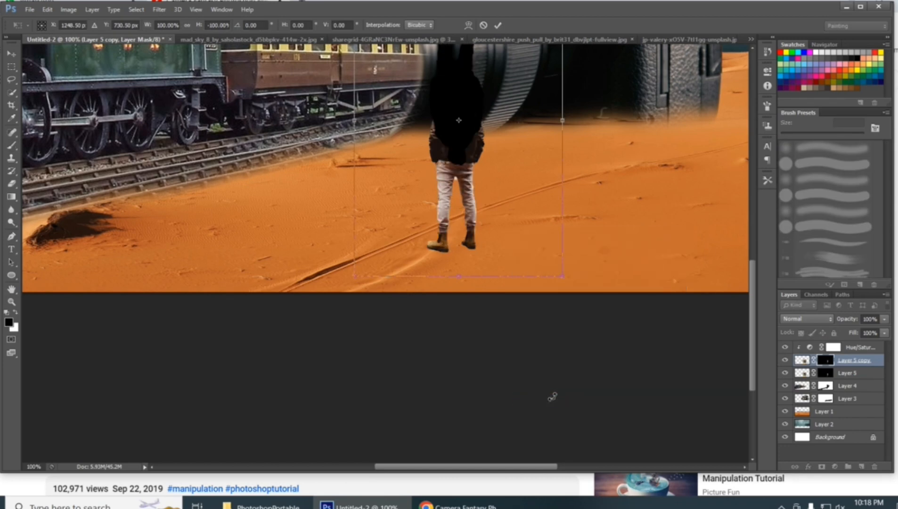
key("ctrl+minus")
left_click_drag(487, 374, 529, 375)
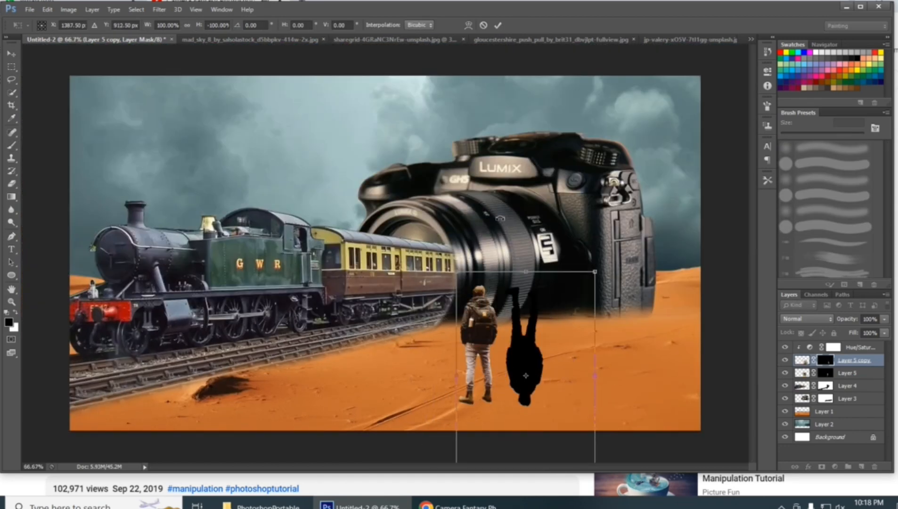
left_click_drag(612, 438, 542, 457)
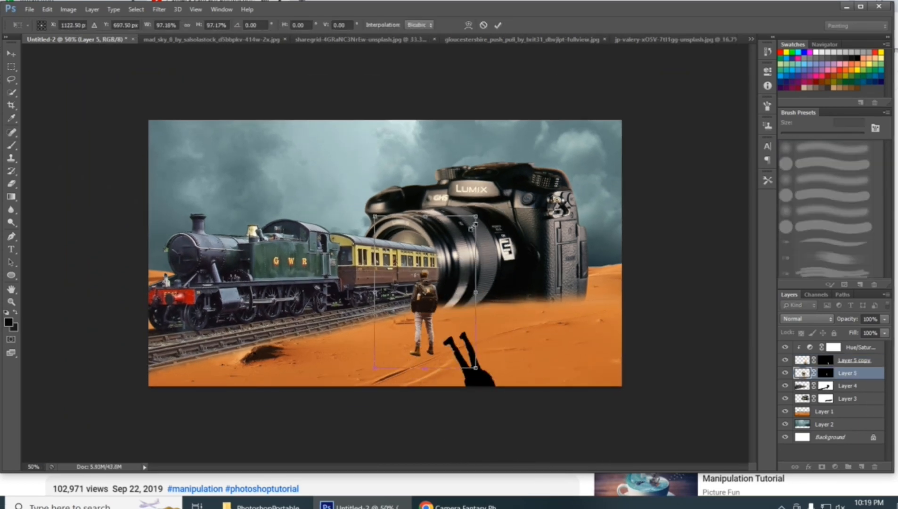
Transform the man's black shadow copy, moving and reshaping it so it extends diagonally from his feet across the sand
left_click(808, 361)
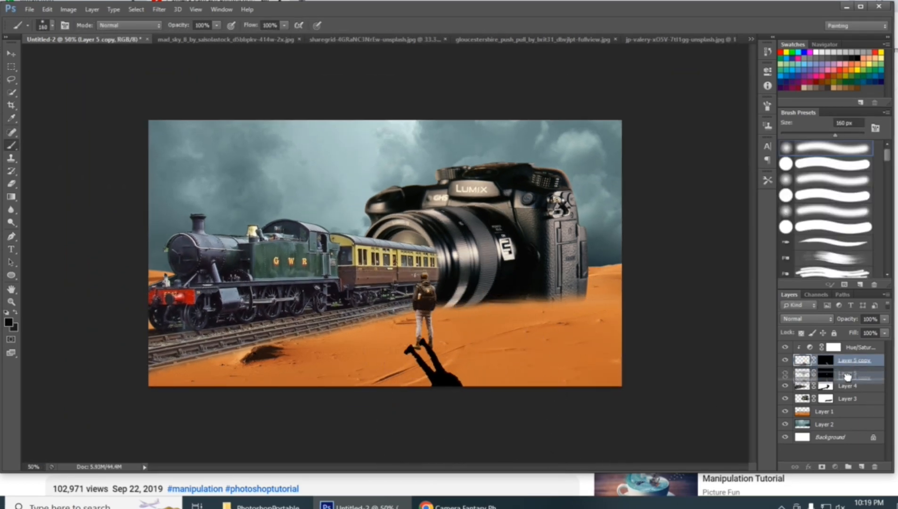
key("ctrl+t")
left_click_drag(485, 379, 513, 306)
right_click(515, 307)
left_click(505, 289)
left_click_drag(569, 228, 547, 252)
left_click_drag(515, 332, 488, 396)
Warp the shadow to bring its legs in line with the man's boots and reduce the shadow layer's opacity to 63%
key("ctrl+plus")
right_click(430, 355)
left_click(455, 255)
left_click_drag(403, 385, 408, 395)
left_click_drag(386, 336, 386, 340)
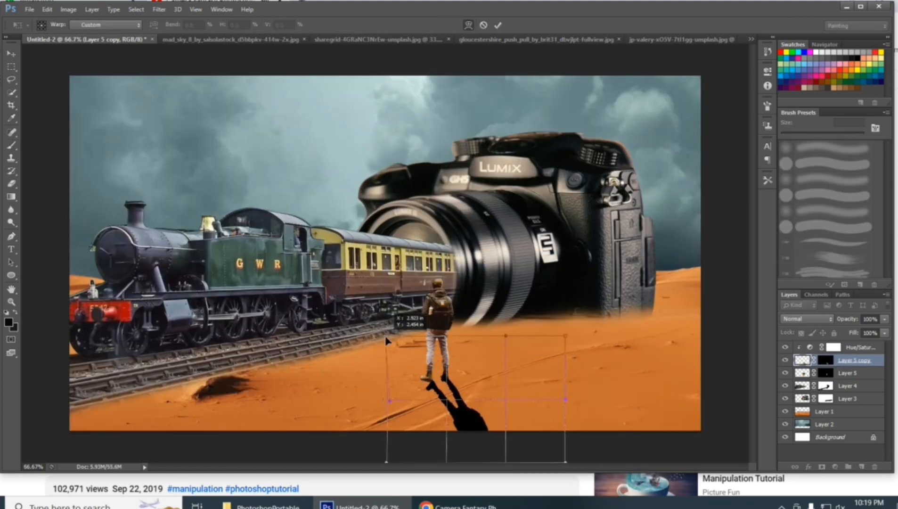
left_click_drag(565, 336, 579, 354)
left_click_drag(452, 379, 449, 378)
key("Return")
left_click_drag(841, 321, 819, 320)
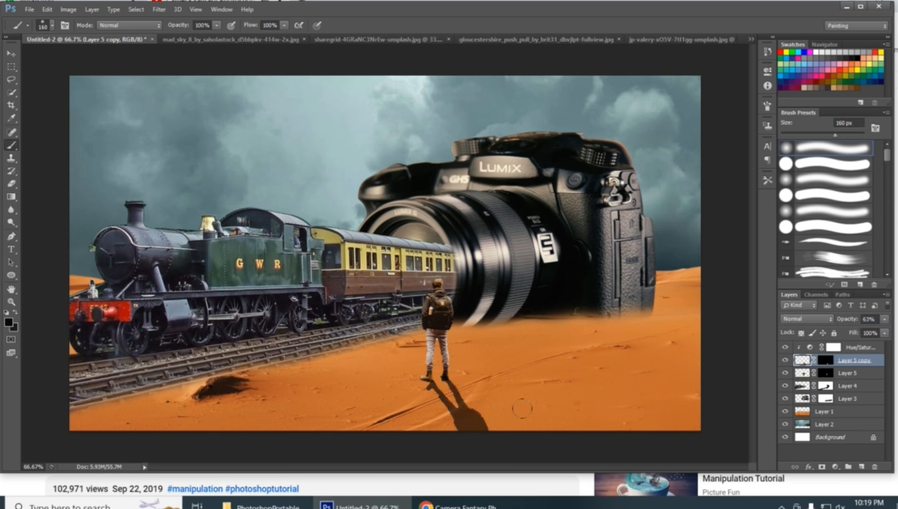
Warp the shadow again, adjusting its upper corners and body to refine how it joins the man's feet
key("ctrl+t")
right_click(451, 374)
left_click(492, 254)
left_click_drag(388, 339, 376, 322)
left_click_drag(566, 339, 575, 384)
left_click_drag(488, 418, 476, 412)
key("Return")
Nudge and warp the shadow once more, spreading its sides so both legs meet the man's boots
key("ctrl+t")
left_click_drag(368, 350, 364, 347)
right_click(381, 367)
left_click(419, 270)
left_click_drag(366, 405, 286, 375)
left_click_drag(557, 351, 623, 384)
left_click_drag(493, 351, 500, 354)
mouse_move(364, 348)
left_mouse_down()
mouse_move(389, 355)
mouse_move(402, 337)
left_mouse_up()
key("Return")
Activate the shadow layer's mask and set up a hard round 55 px brush for work around the man's feet
key("b")
left_click(826, 373)
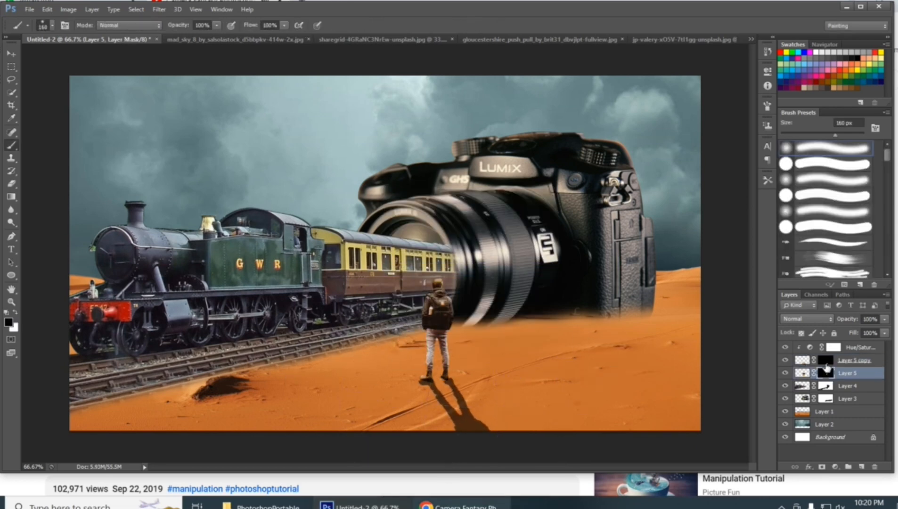
left_click(825, 360)
key("ctrl+plus")
left_click_drag(424, 306, 410, 236)
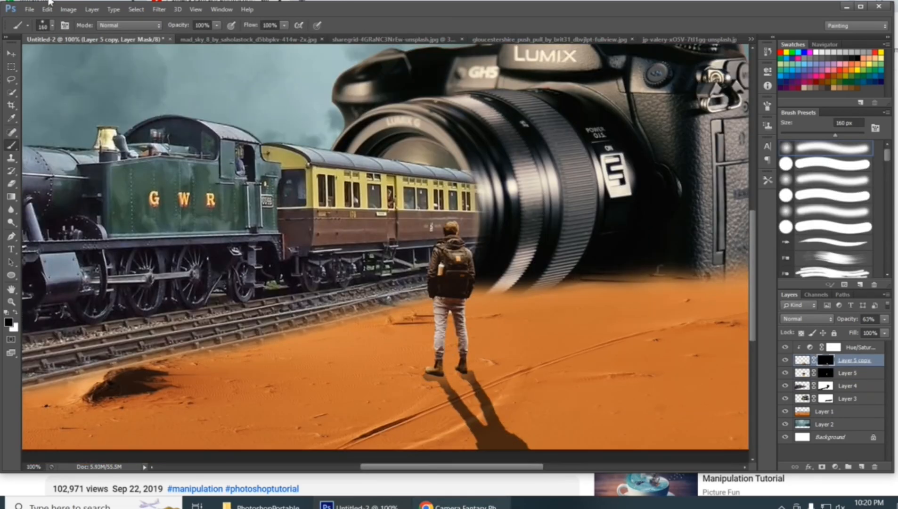
left_click(51, 26)
left_click(39, 102)
left_click(439, 356)
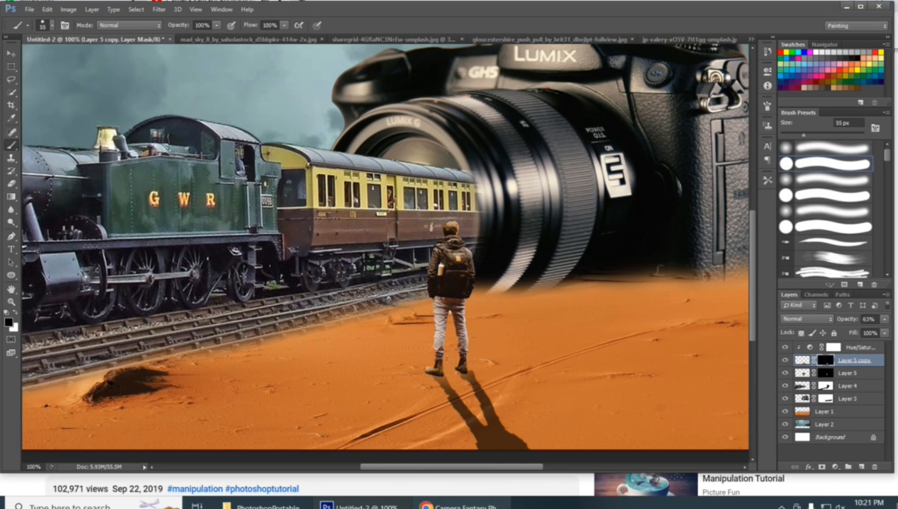
Apply a Gaussian Blur to the man's shadow layer image to soften its edges
left_click(161, 9)
left_click(161, 10)
left_click(802, 361)
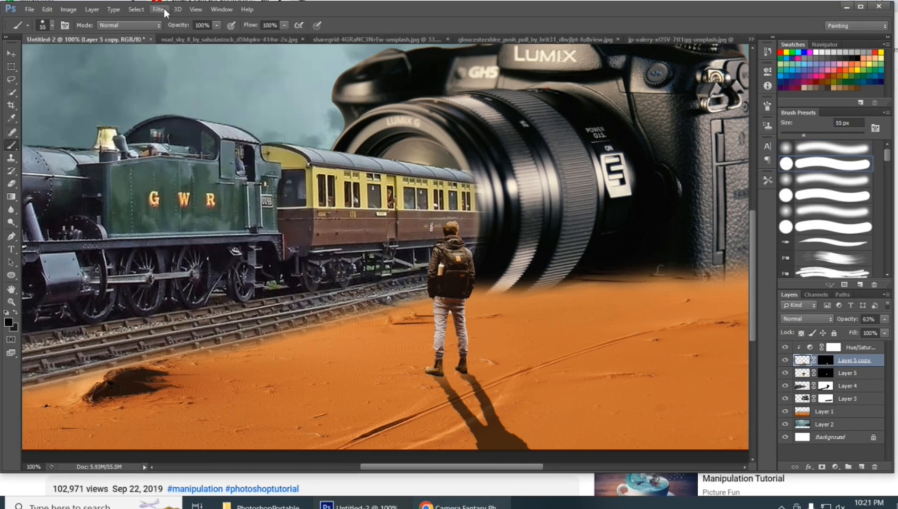
left_click(163, 10)
mouse_move(221, 137)
left_click(335, 223)
type("20")
key("BackSpace")
key("BackSpace")
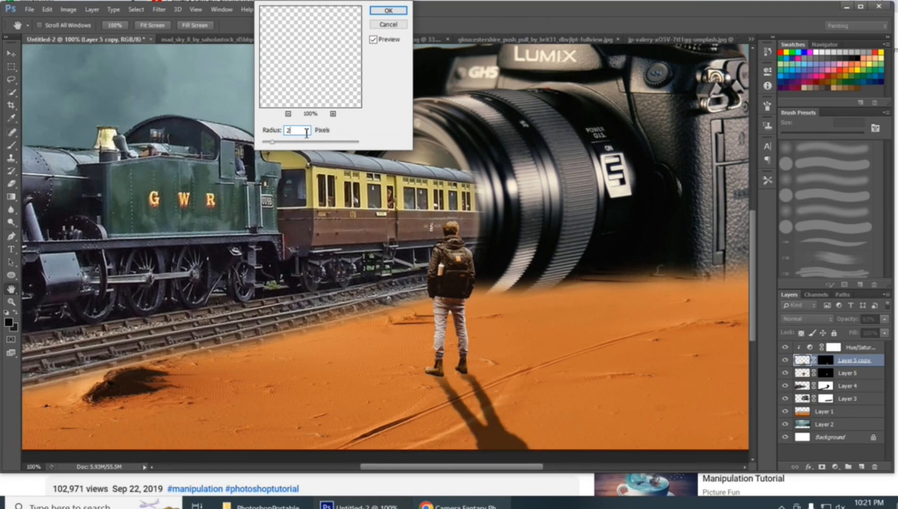
type("15")
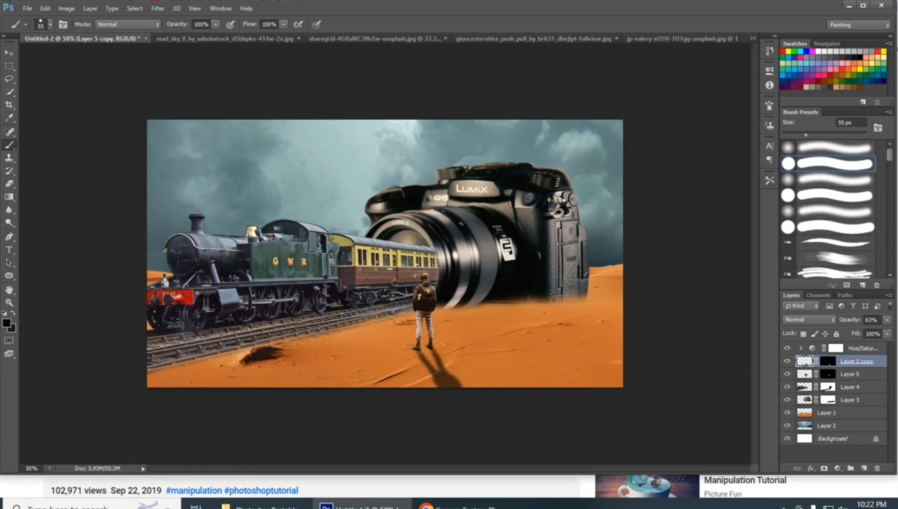
Bring the orange lens flare image in as the top layer and set its blend mode to Screen
left_click(27, 8)
left_click(39, 27)
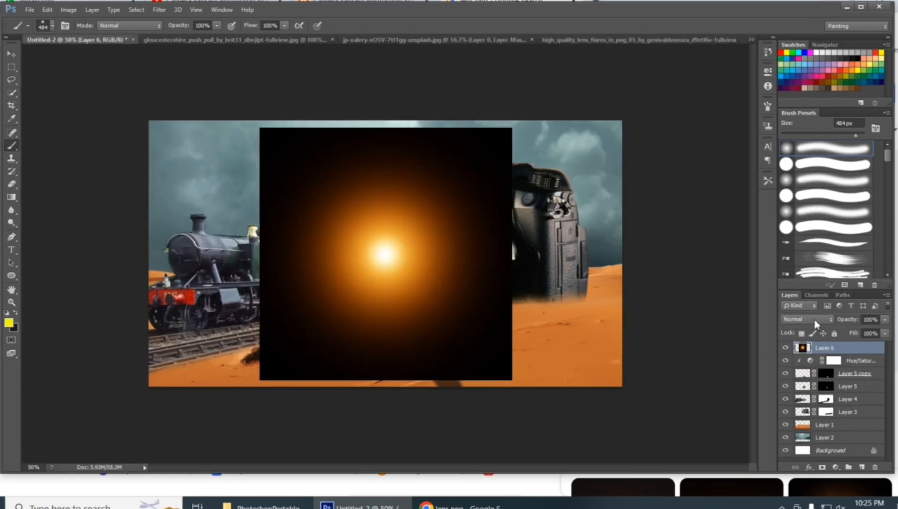
left_click(814, 319)
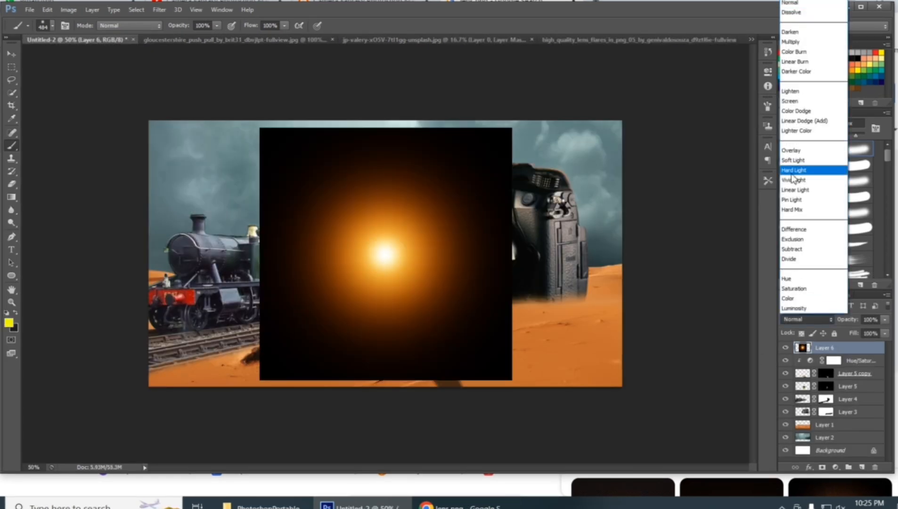
left_click(801, 102)
Enlarge the lens flare to about 179% and move its glow into the sky above the locomotive
key("ctrl+t")
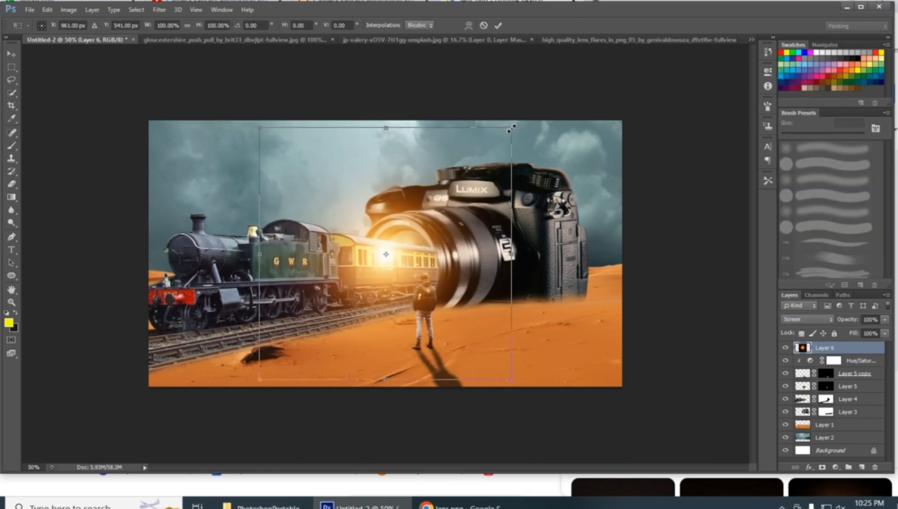
left_click_drag(512, 126, 612, 29)
left_click_drag(517, 202, 411, 127)
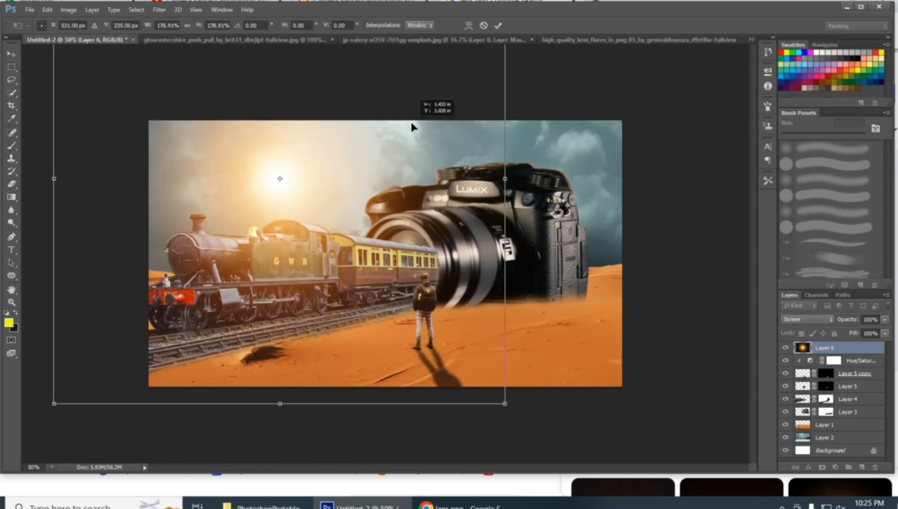
key("Return")
key("b")
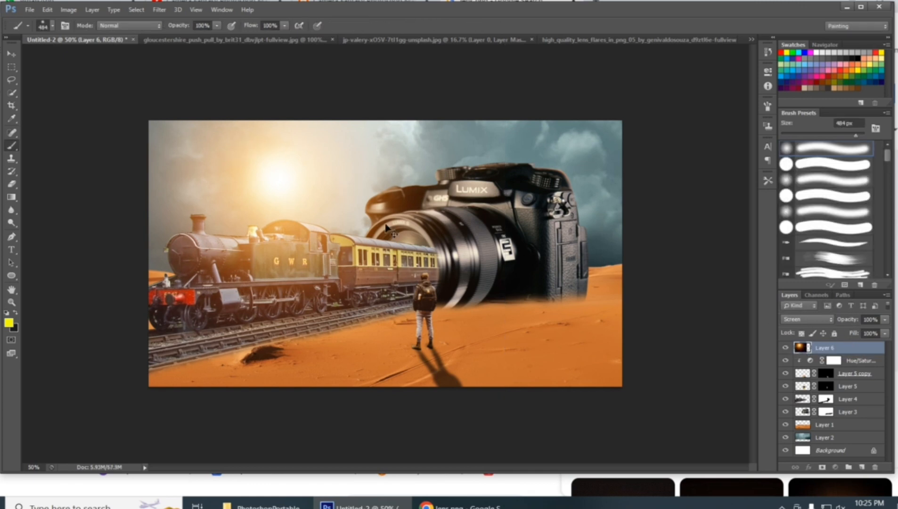
Scale the lens flare slightly larger from its lower corner
key("ctrl+t")
left_click_drag(504, 403, 513, 410)
key("Return")
Create a new empty layer directly below the camera layer
left_click(803, 416)
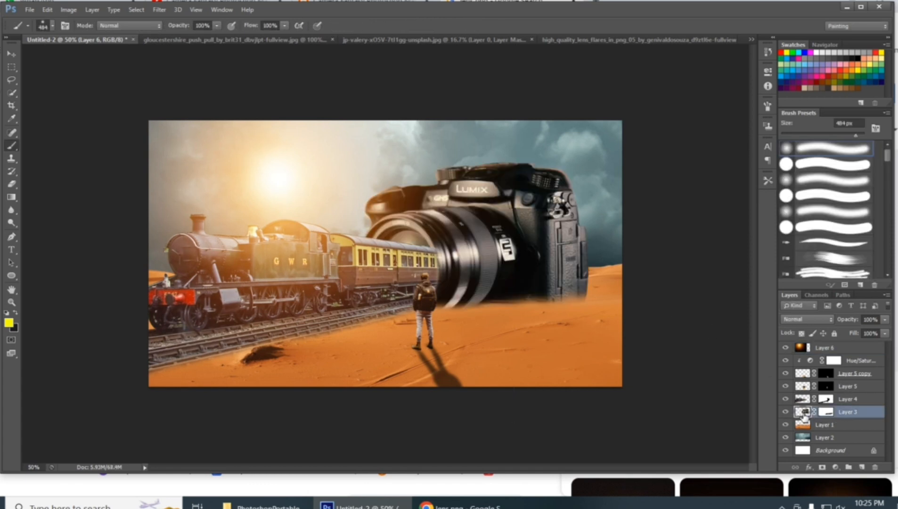
left_click(861, 467)
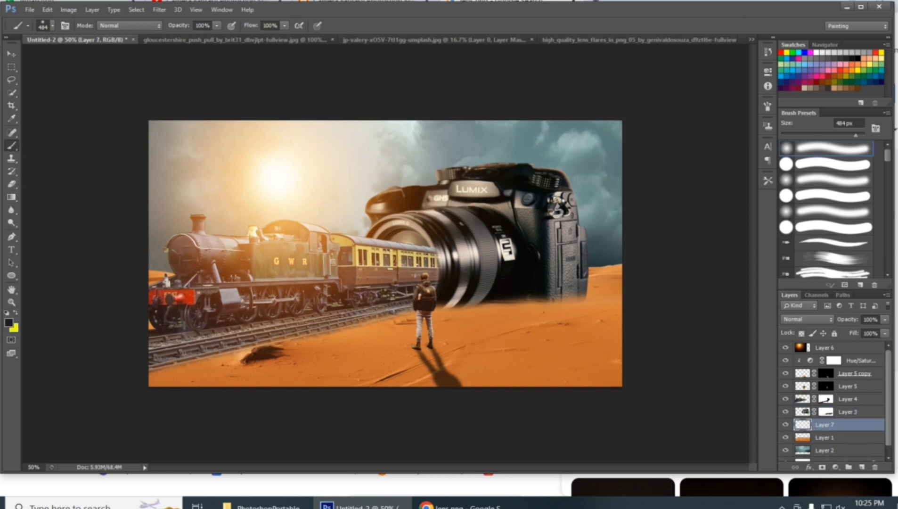
Try painting dark shadow dabs under the camera with the 484 px soft brush and undo them
left_click(554, 283)
left_click(542, 281)
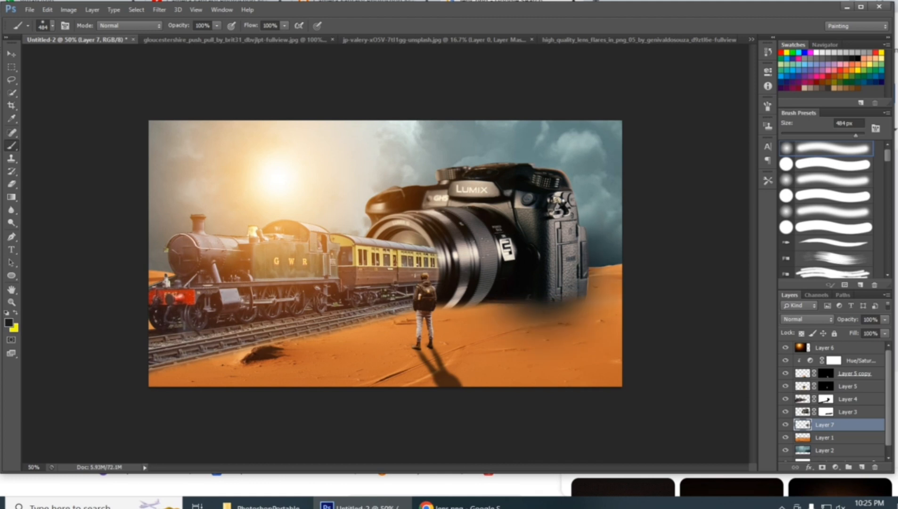
key("ctrl+alt+z")
key("ctrl+alt+z")
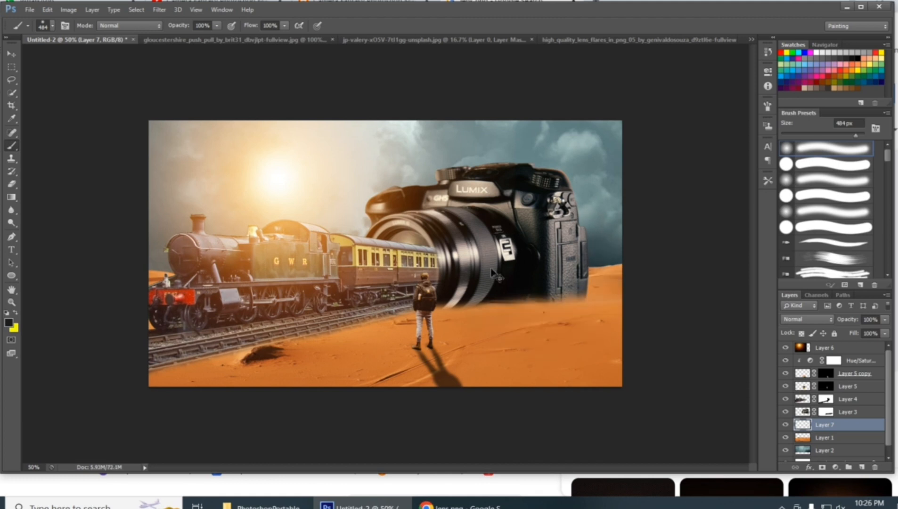
Set the soft brush to 98 px and the foreground colour to 040404, undoing the trial stroke under the camera
left_click(43, 29)
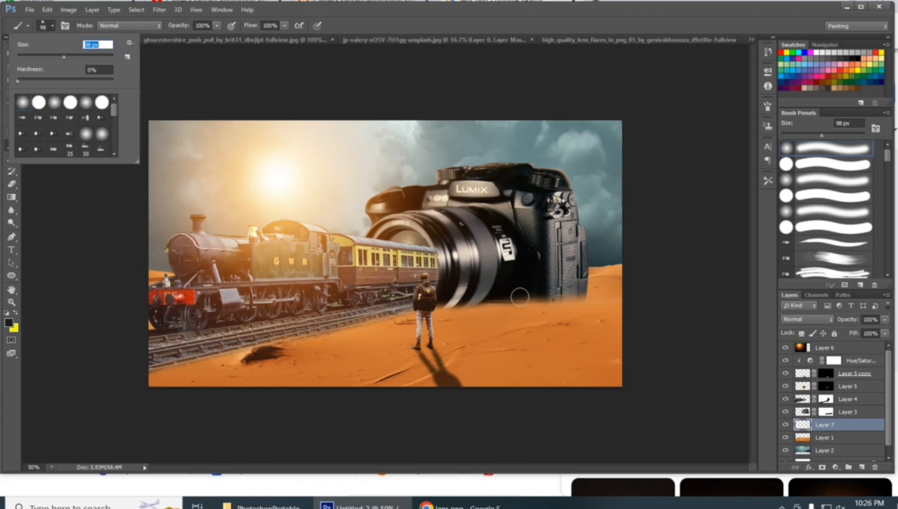
key("Return")
mouse_move(565, 298)
left_mouse_down()
mouse_move(470, 298)
mouse_move(491, 301)
mouse_move(472, 306)
mouse_move(542, 299)
left_mouse_up()
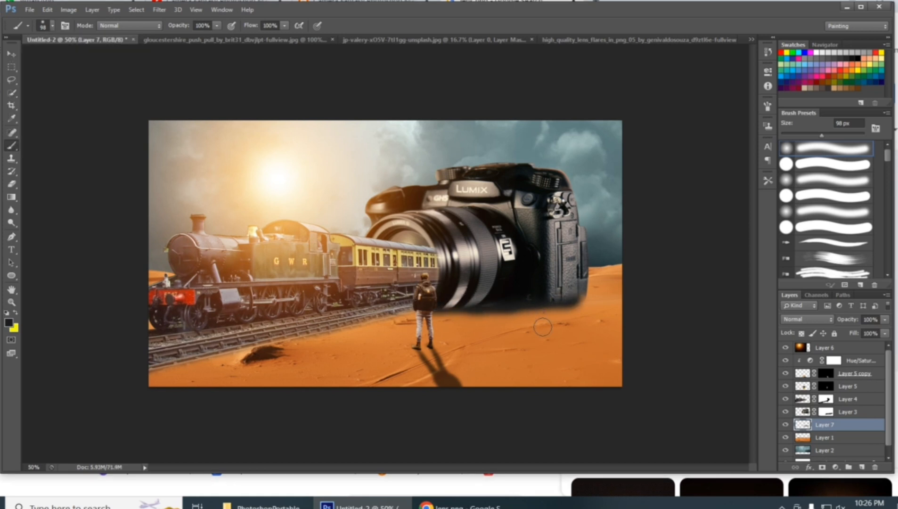
key("ctrl+z")
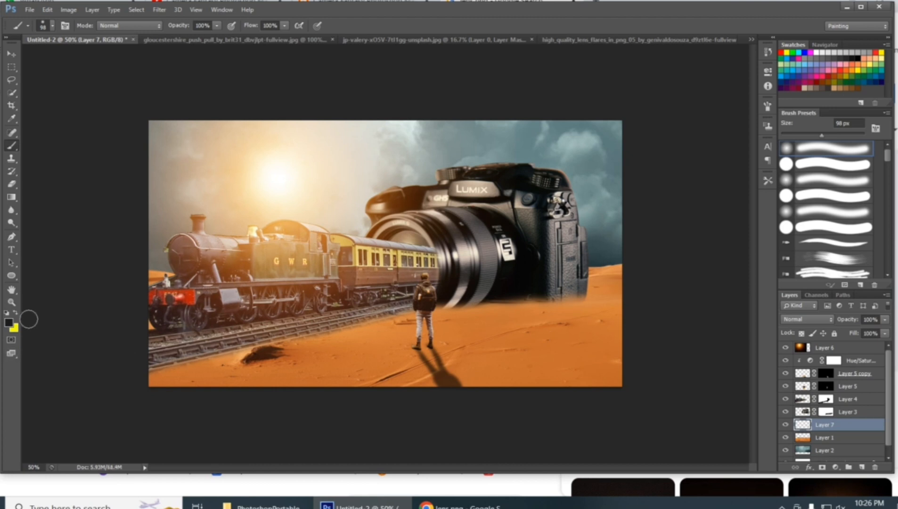
left_click(9, 322)
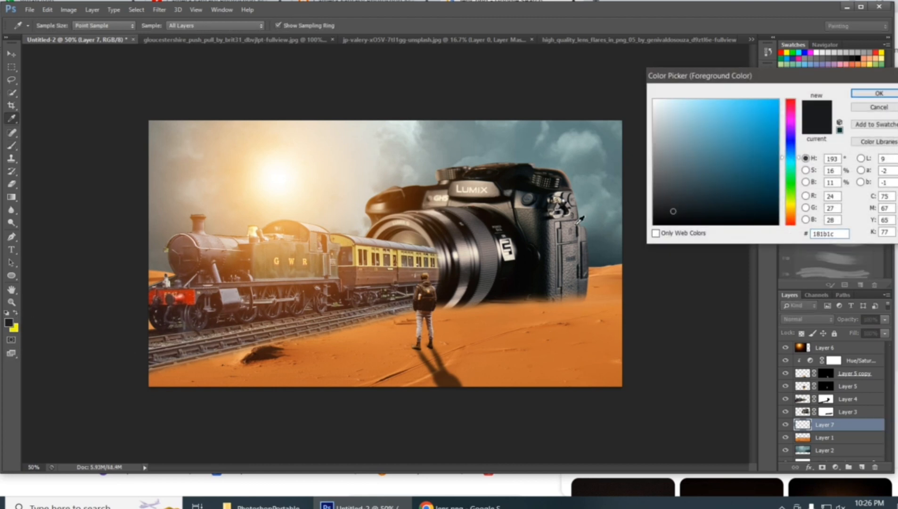
left_click(879, 93)
Stretch a soft black dab to about 920% width with Free Transform and place it under the camera as a ground shadow
key("ctrl+t")
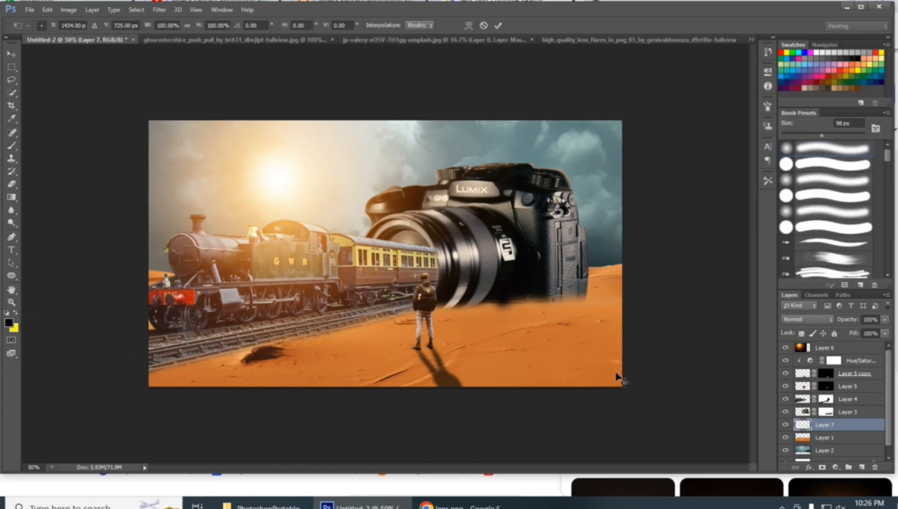
left_click_drag(523, 299, 622, 299)
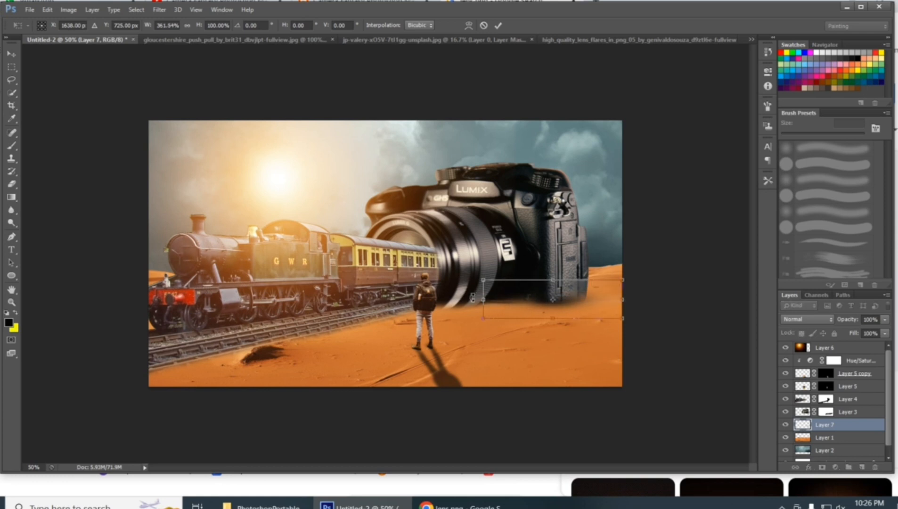
left_click_drag(485, 301, 272, 318)
left_click_drag(534, 304, 587, 313)
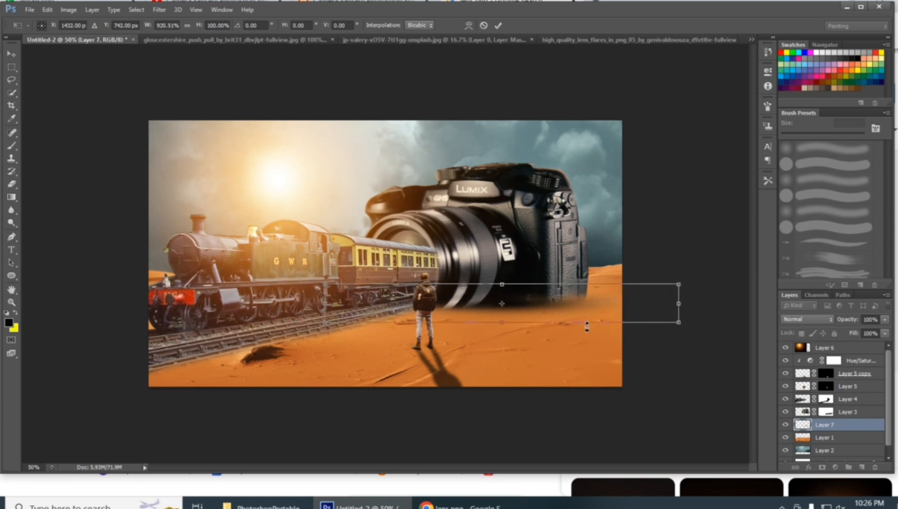
key("Return")
key("b")
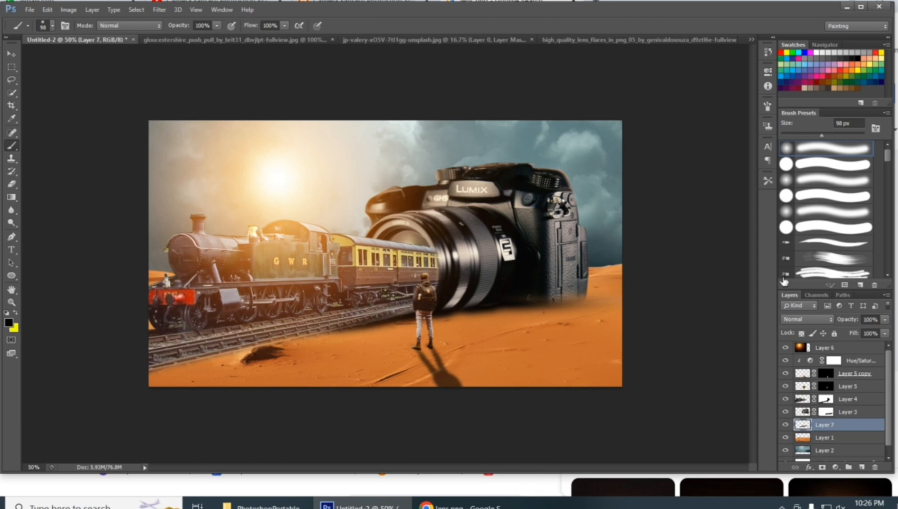
Try the Overlay, Vivid Light and Screen blend modes on the camera's shadow layer and return it to Normal
left_click(801, 317)
left_click(841, 157)
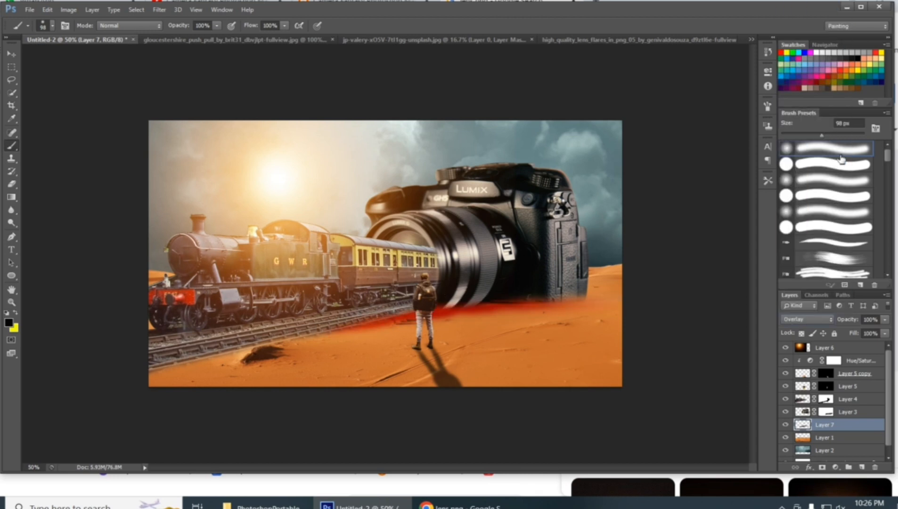
scroll(819, 323, "down", 3)
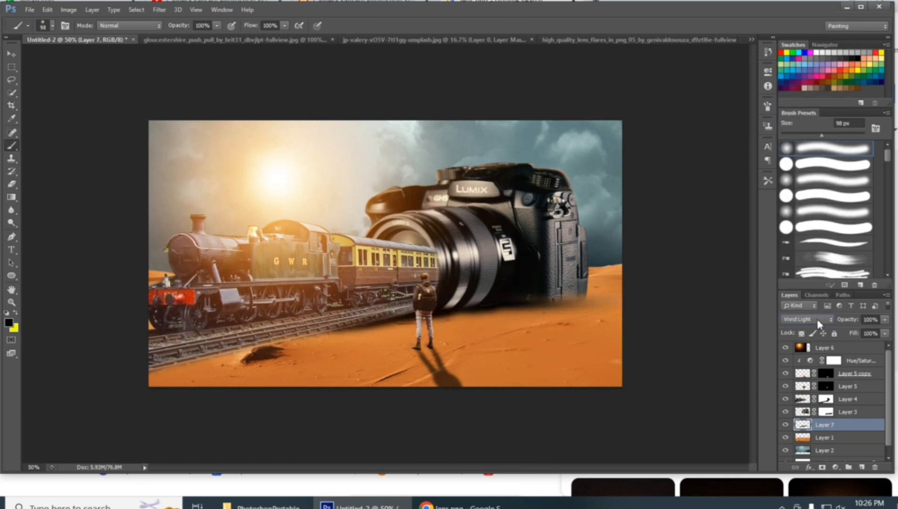
scroll(815, 321, "up", 4)
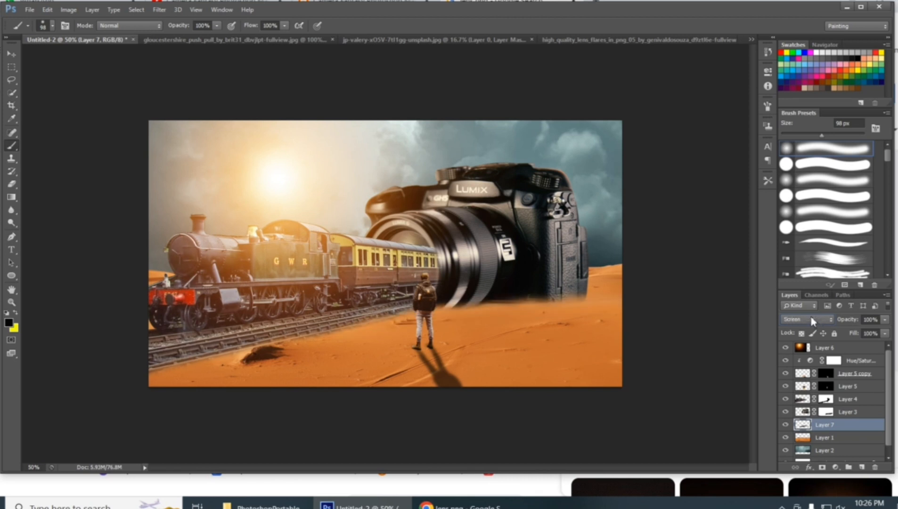
left_click(813, 321)
left_click(806, 3)
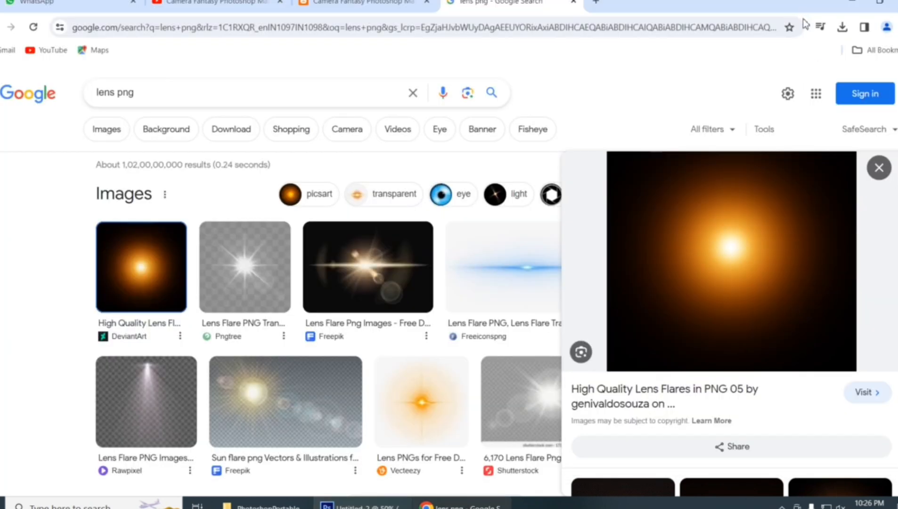
left_click(853, 4)
left_click(806, 319)
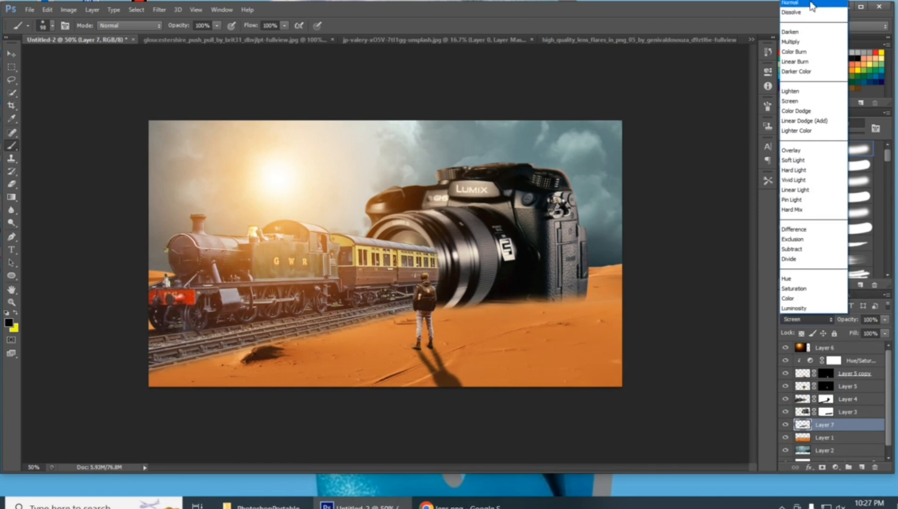
left_click(811, 6)
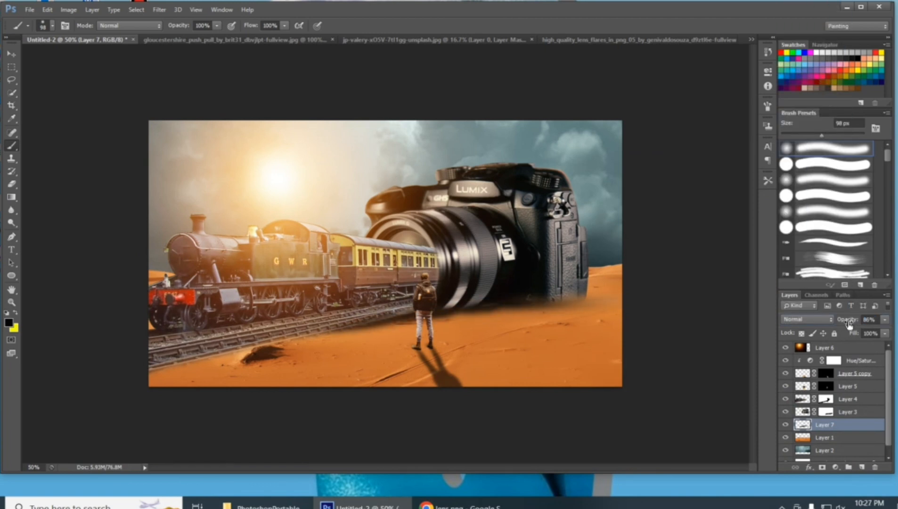
Apply a Gaussian Blur with a 5-pixel radius to the camera's ground shadow layer
left_click(163, 11)
mouse_move(191, 138)
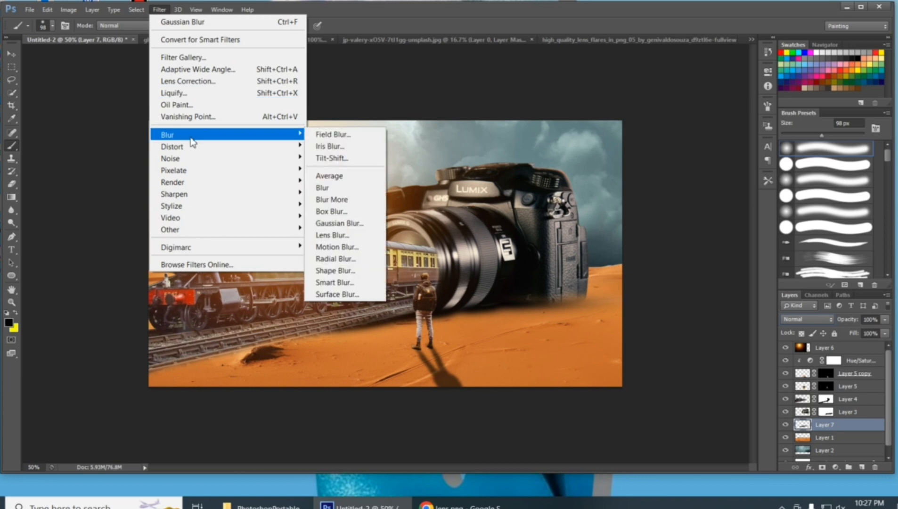
left_click(348, 223)
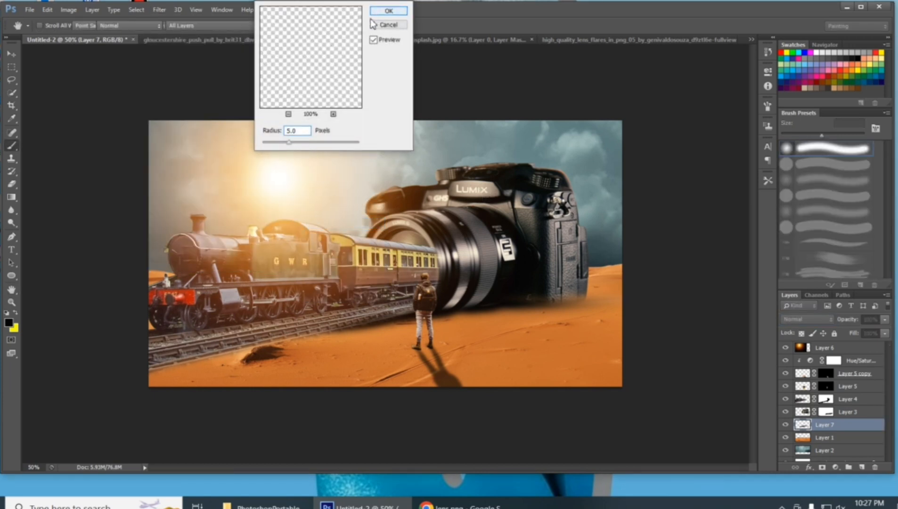
left_click(387, 11)
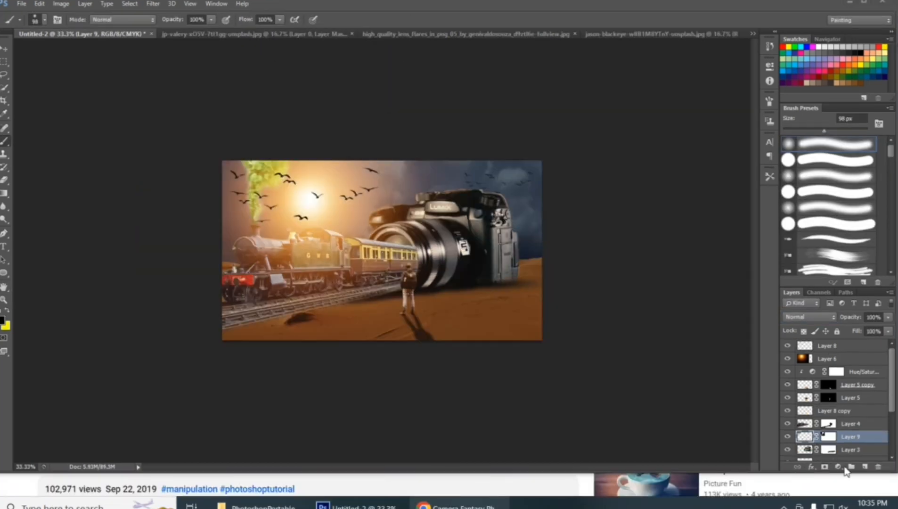
Add a Hue/Saturation adjustment clipped to the smoke layer (Layer 9) with hue +175, saturation +13 and lightness -41
left_click(838, 467)
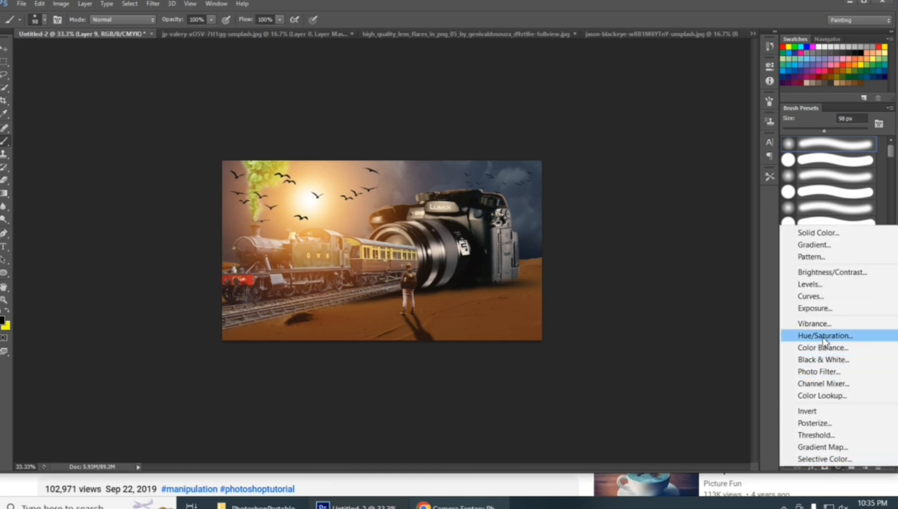
left_click(825, 336)
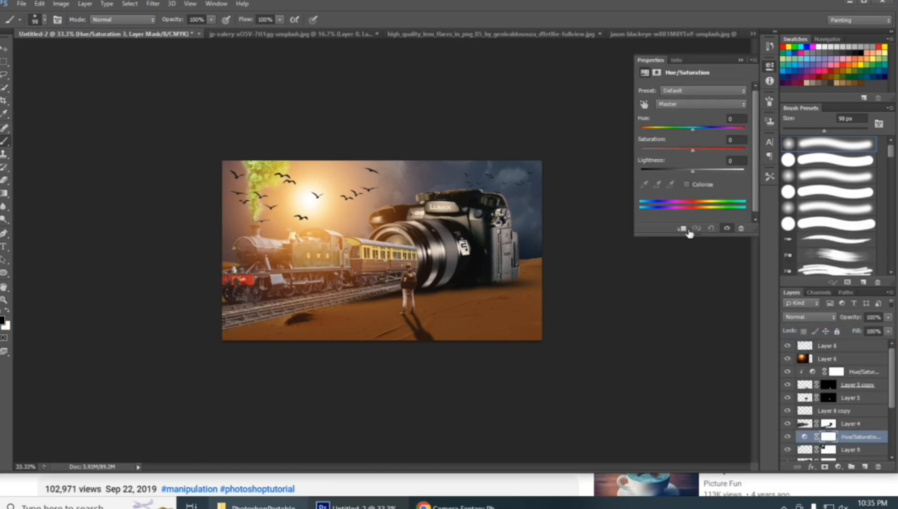
left_click(682, 228)
key("ctrl+plus")
key("ctrl+plus")
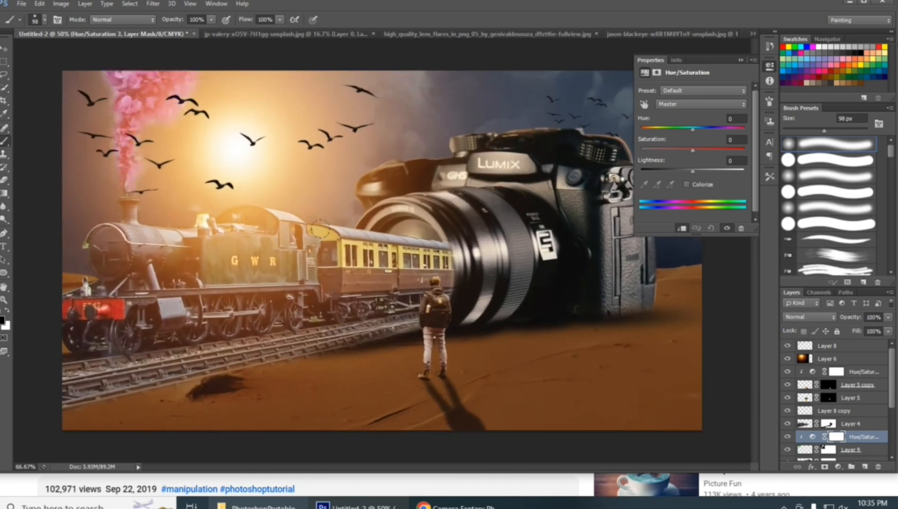
left_click_drag(694, 133, 742, 131)
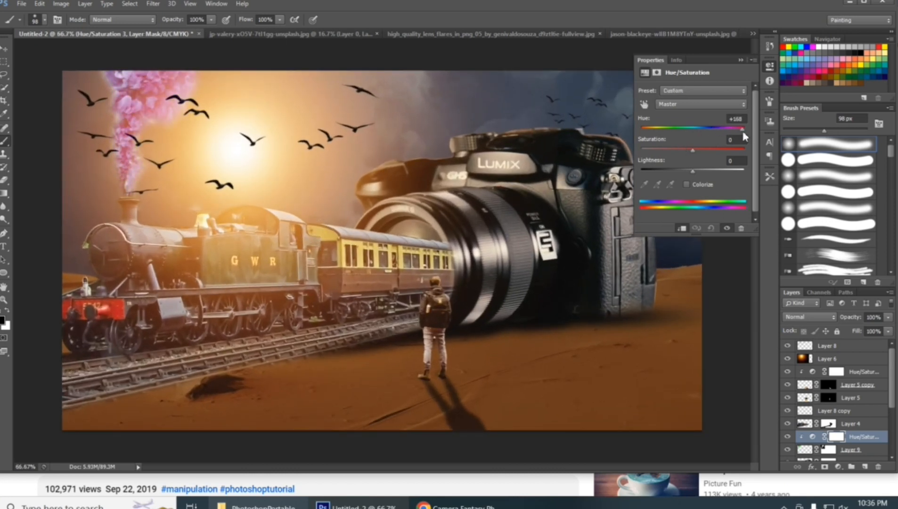
left_click_drag(694, 150, 673, 179)
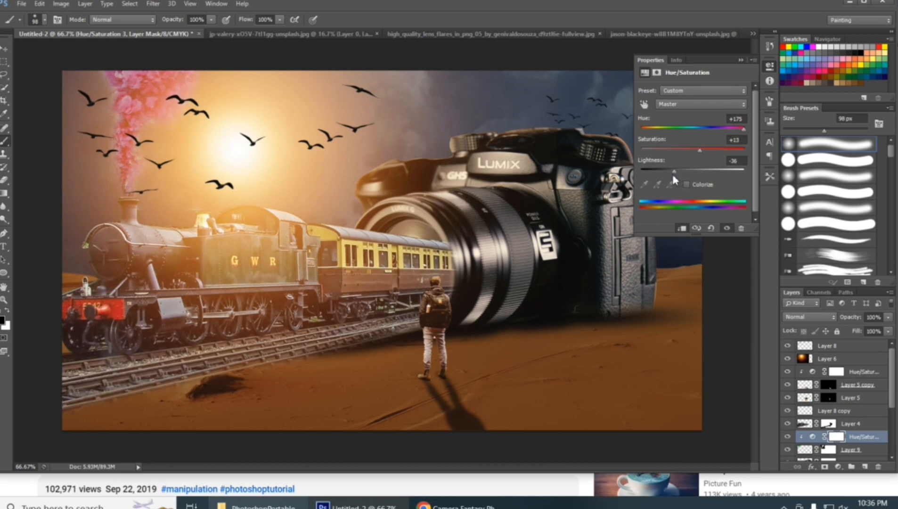
left_click(740, 60)
key("ctrl+minus")
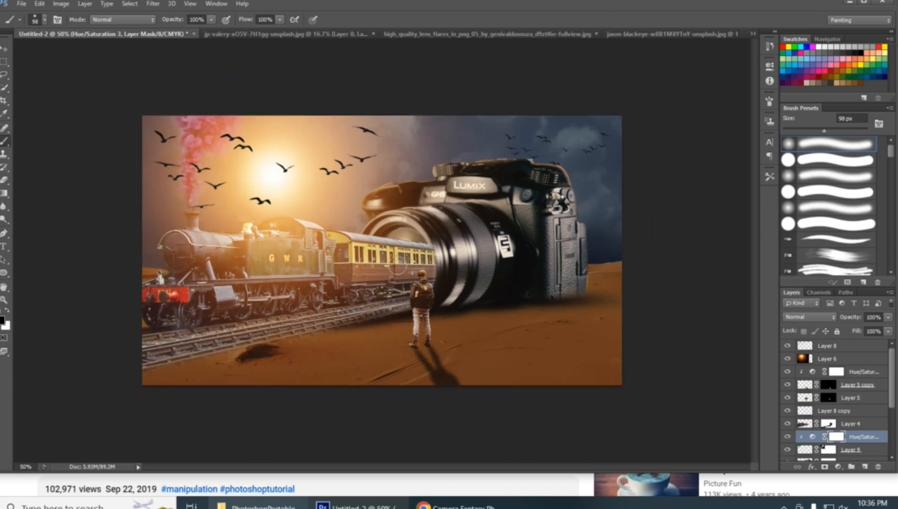
Open 31615-4-rock.png and bring its rocks into the Untitled-2 composite over the tracks and foreground
key("ctrl+o")
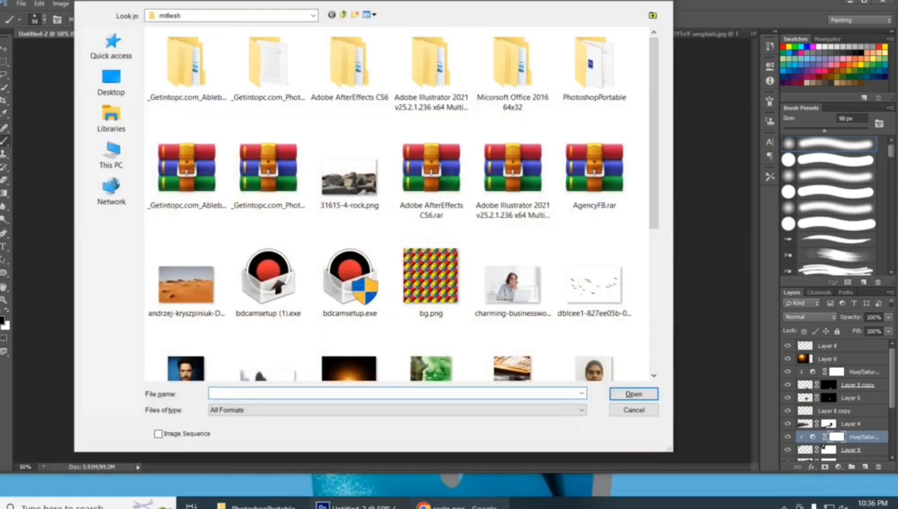
double_click(367, 159)
left_click(2, 51)
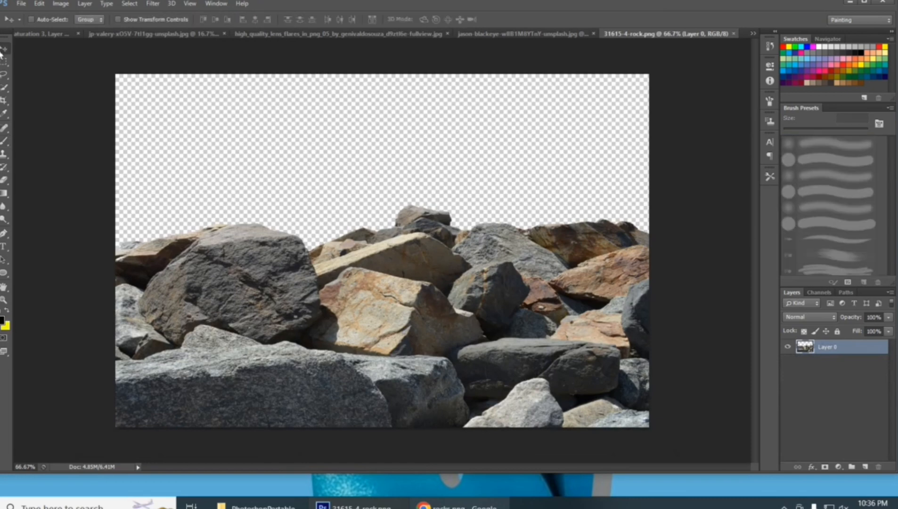
left_click_drag(326, 298, 253, 324)
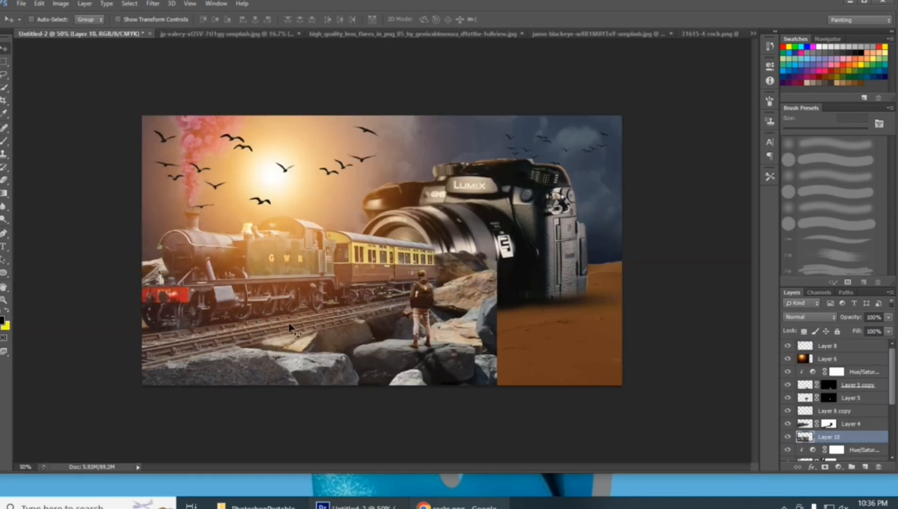
Move the rocks layer out of the clipping group to the very top of the layer stack
left_click_drag(867, 440, 858, 378)
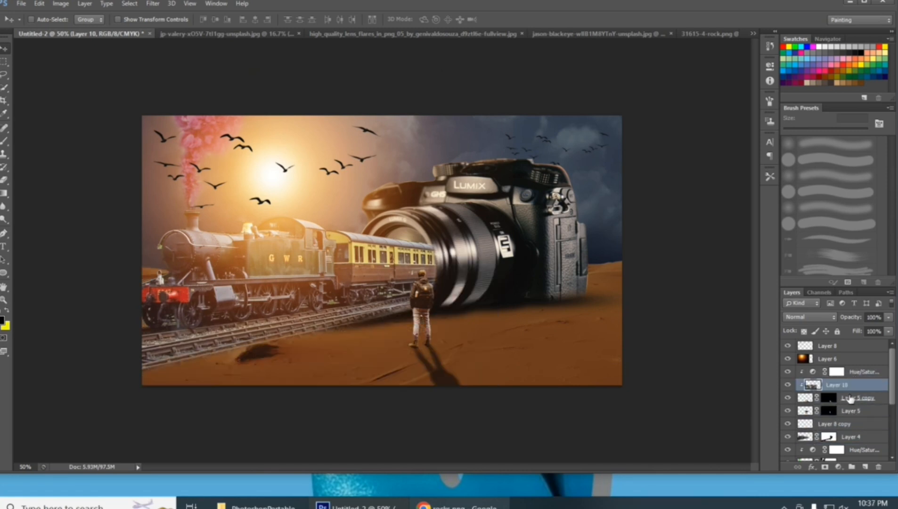
right_click(861, 391)
left_click(799, 213)
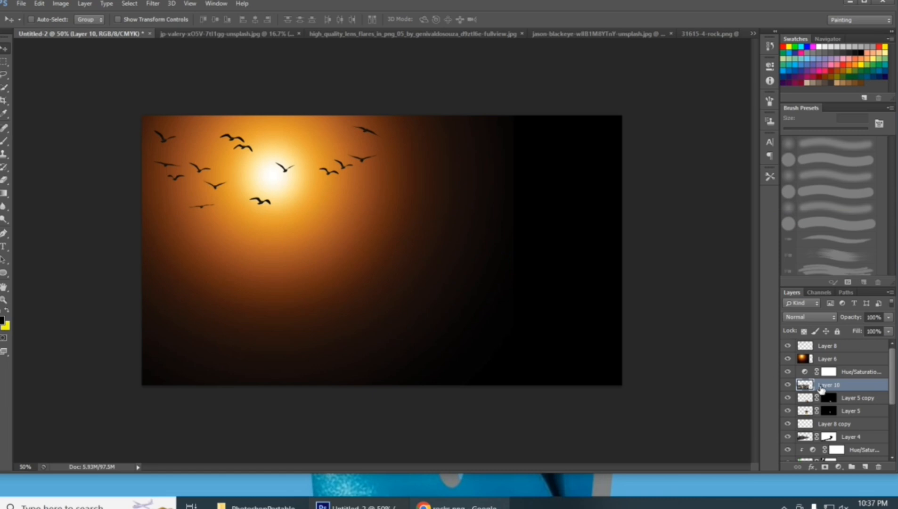
left_click(790, 385)
key("ctrl+alt+g")
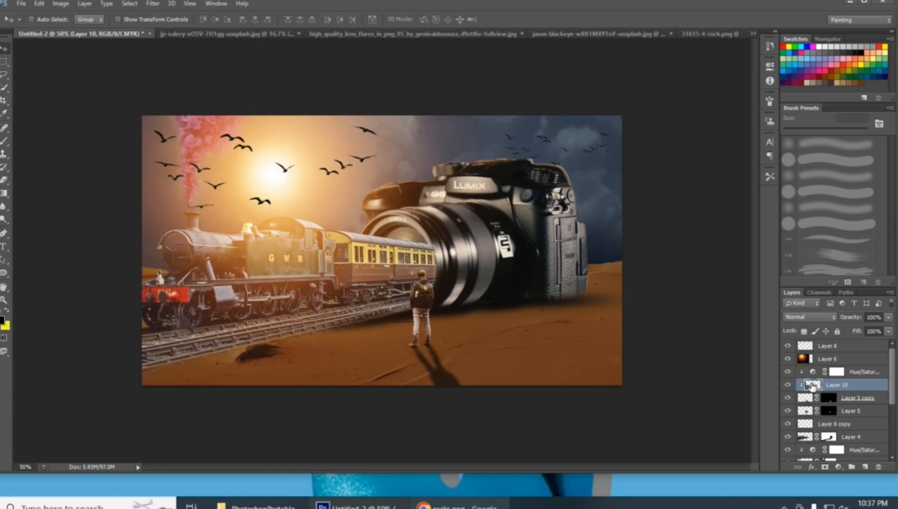
left_click_drag(839, 387, 847, 348)
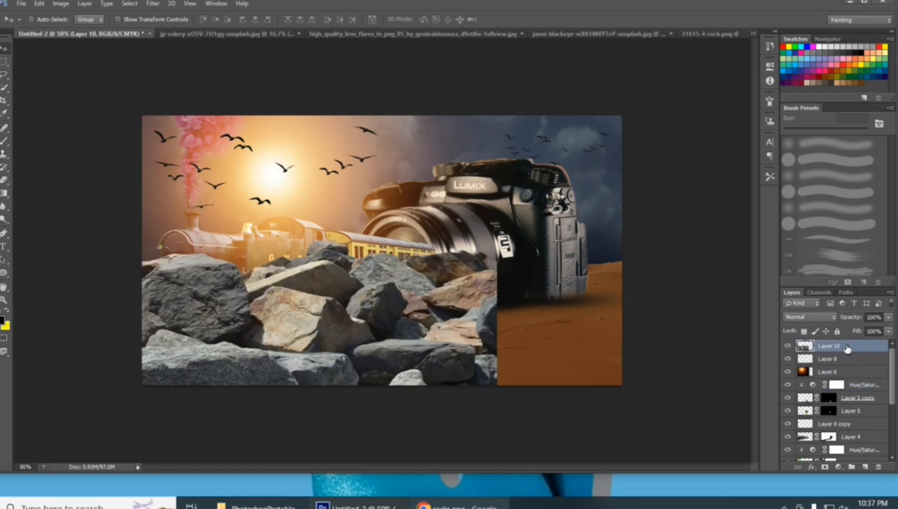
Start a Free Transform on the rocks, lower them below the train and reduce the layer's opacity to 45%
key("ctrl+t")
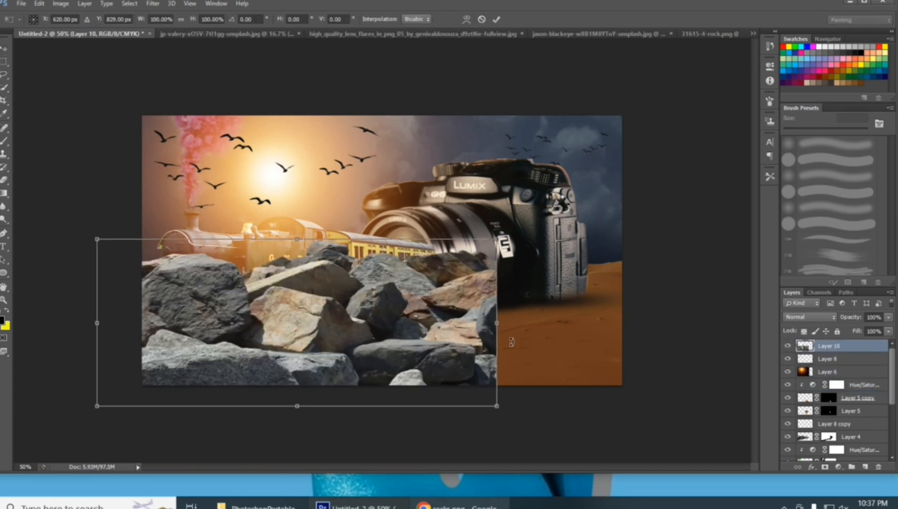
key("ctrl+minus")
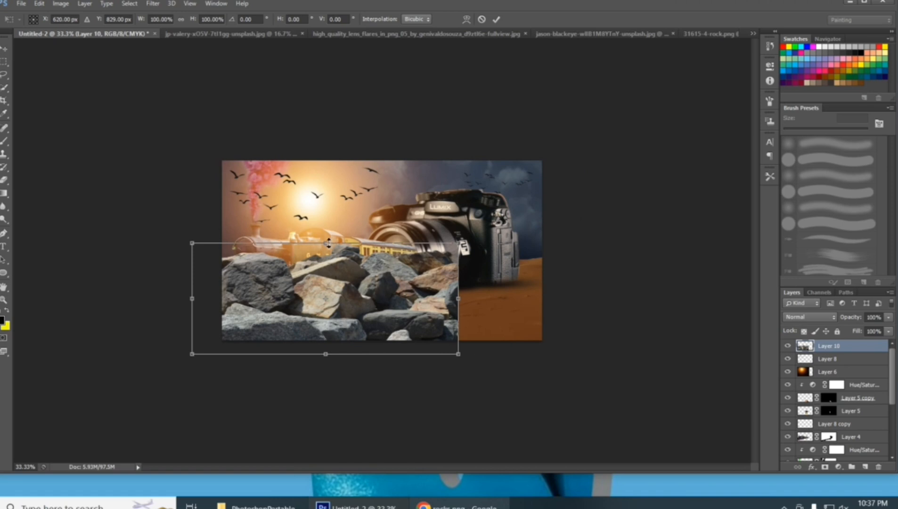
left_click_drag(329, 243, 334, 282)
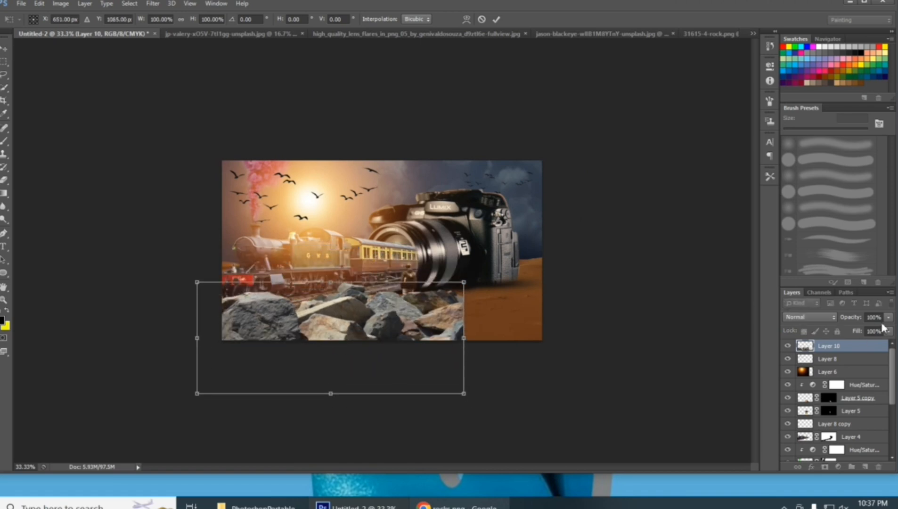
left_click_drag(855, 319, 495, 362)
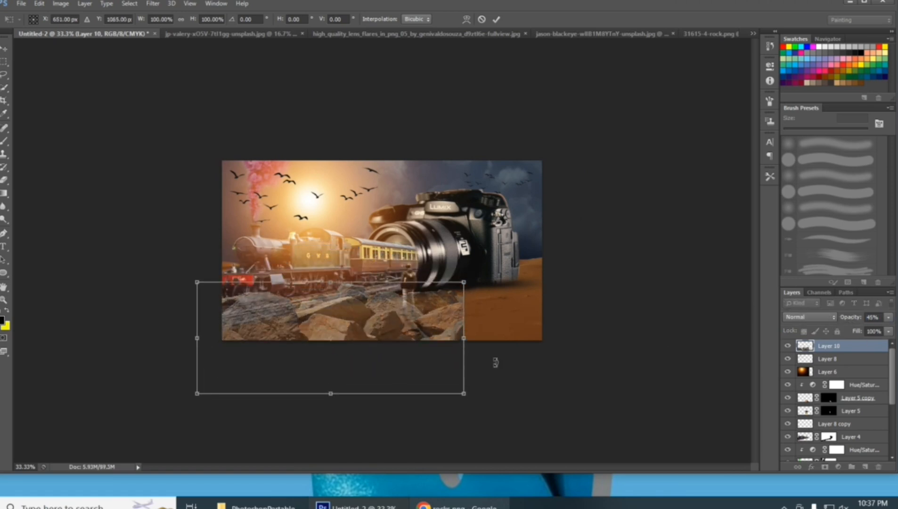
Flip the rocks vertically, scale them to about 117% width and 55% height, and rotate them about -5.3° along the tracks
right_click(369, 332)
left_click(380, 307)
mouse_move(378, 318)
left_mouse_down()
mouse_move(378, 333)
mouse_move(376, 312)
left_mouse_up()
left_click_drag(475, 329, 519, 325)
left_click_drag(447, 334, 455, 325)
left_click_drag(549, 296, 546, 279)
left_click_drag(431, 331, 381, 340)
left_click_drag(304, 280, 309, 331)
left_click_drag(333, 352, 313, 307)
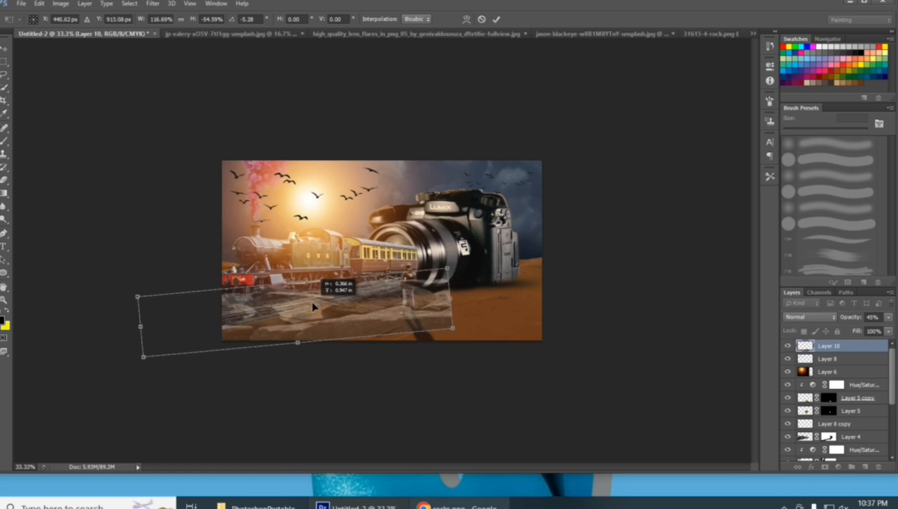
key("Return")
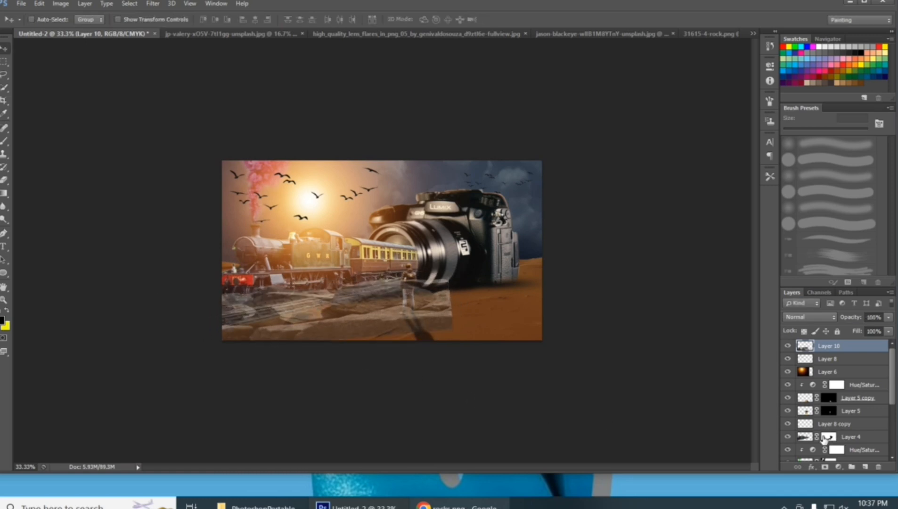
Restore the rocks layer to 100% opacity and place it directly above Layer 4, shifting the rocks slightly down and left
left_click_drag(838, 350, 844, 441)
key("4")
key("5")
key("0")
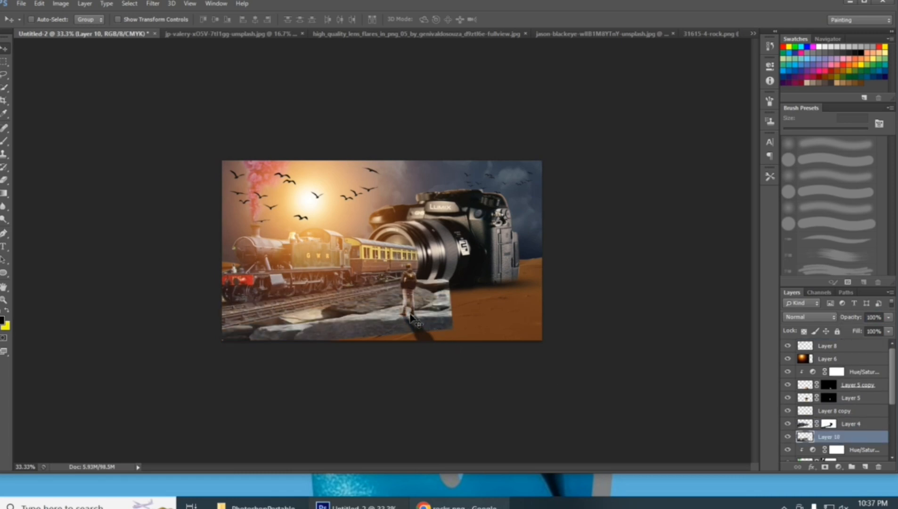
mouse_move(410, 325)
left_mouse_down()
mouse_move(396, 320)
mouse_move(396, 328)
left_mouse_up()
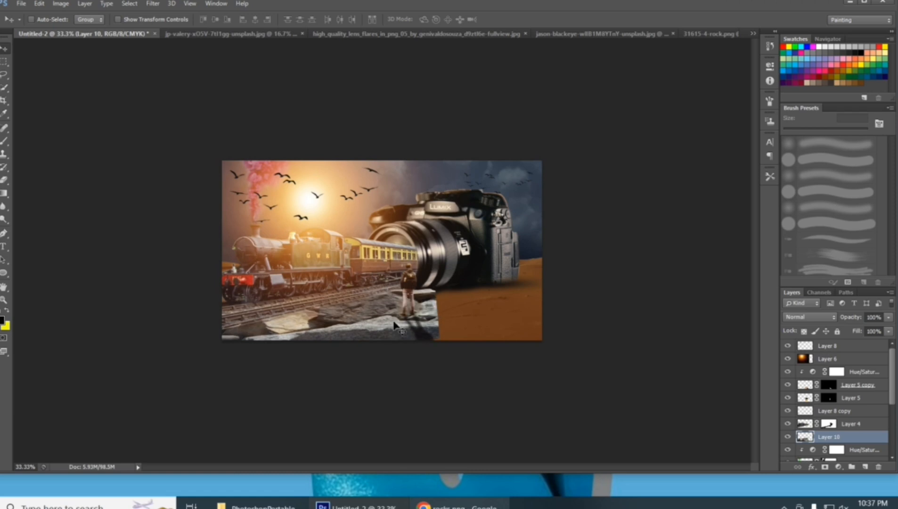
left_click_drag(833, 438, 834, 421)
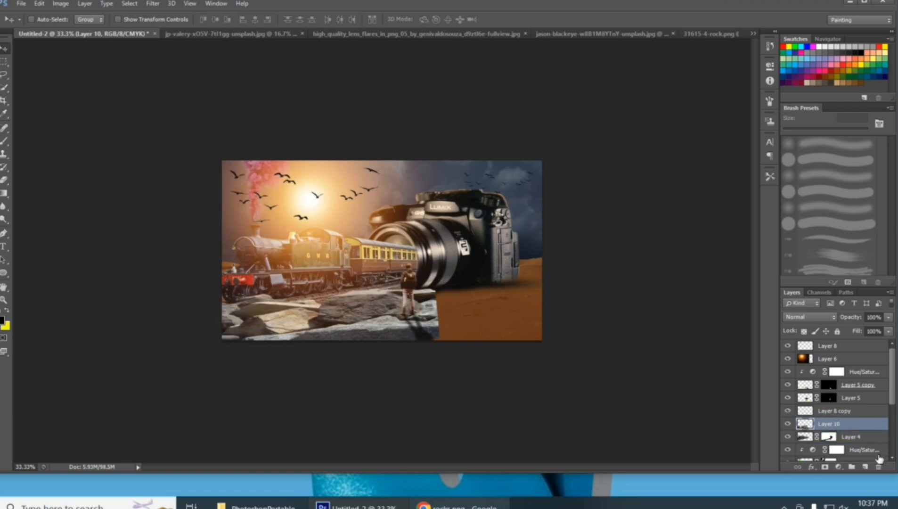
Add a layer mask to the rocks layer and paint out the rocks' hard right edge beside the man in black
left_click(825, 466)
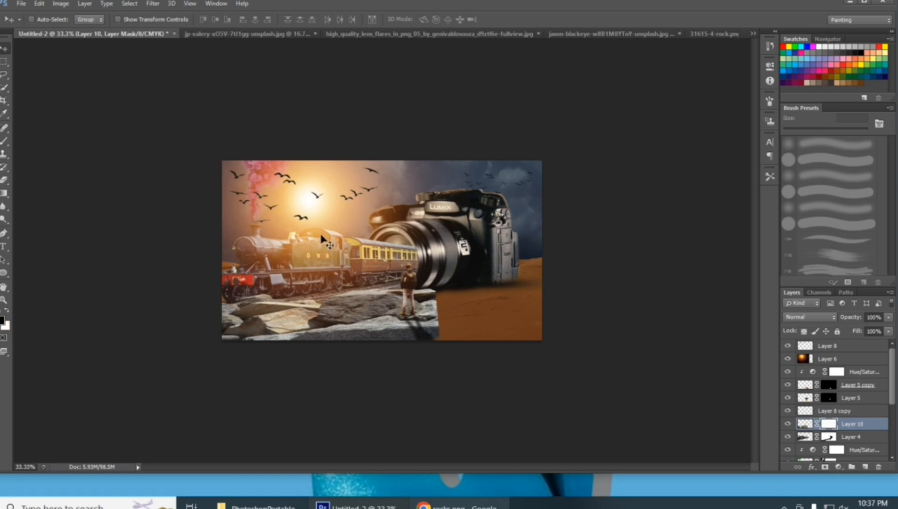
left_click(4, 140)
mouse_move(453, 289)
left_mouse_down()
mouse_move(424, 343)
mouse_move(412, 324)
mouse_move(388, 363)
left_mouse_up()
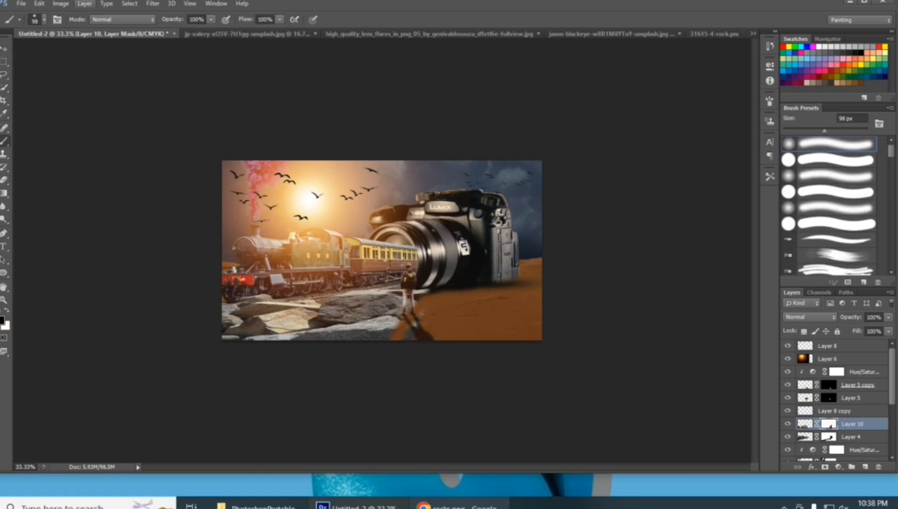
Enlarge the soft brush to 168 px, mask out the rocks around the man and touch up the mask near the tracks in white
left_click(46, 20)
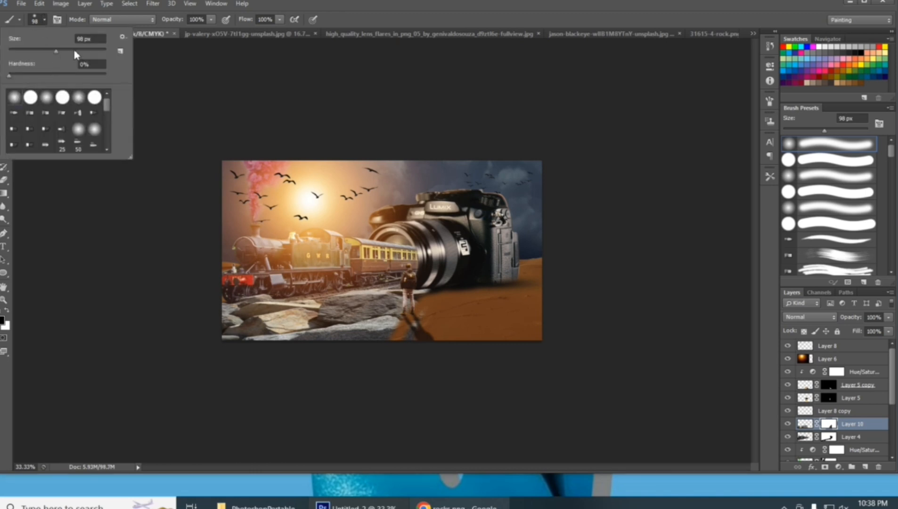
left_click(74, 51)
left_click(44, 19)
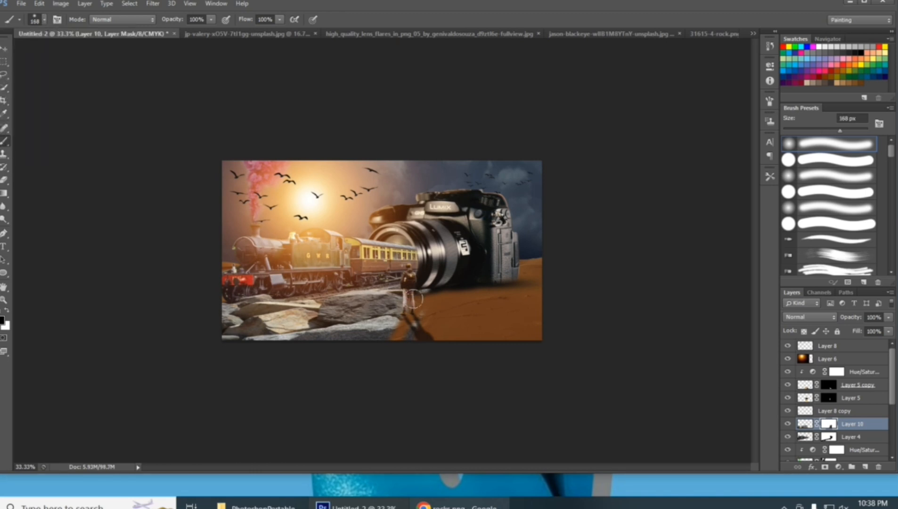
mouse_move(401, 300)
left_mouse_down()
mouse_move(368, 340)
mouse_move(389, 320)
mouse_move(338, 352)
mouse_move(271, 348)
mouse_move(370, 325)
mouse_move(284, 349)
mouse_move(278, 341)
mouse_move(334, 312)
mouse_move(387, 299)
mouse_move(325, 335)
mouse_move(390, 305)
mouse_move(363, 316)
mouse_move(435, 339)
left_mouse_up()
left_click(7, 309)
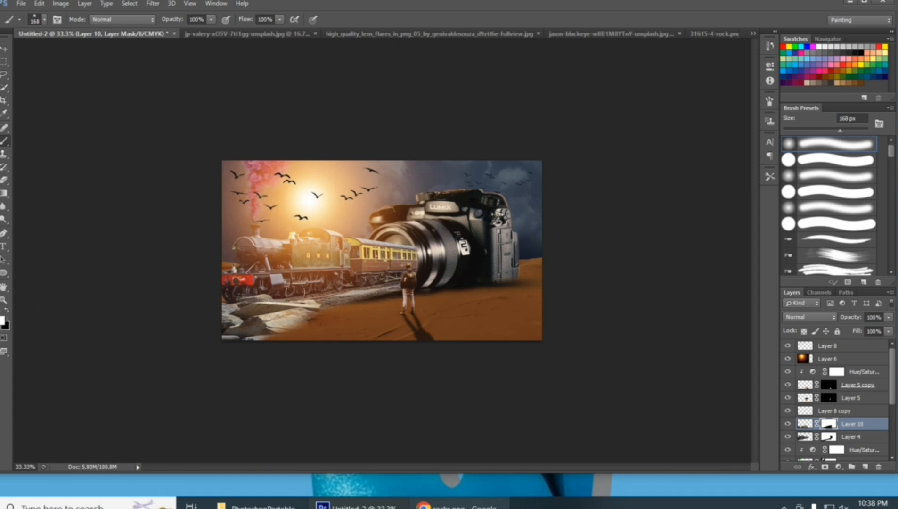
left_click_drag(385, 281, 329, 306)
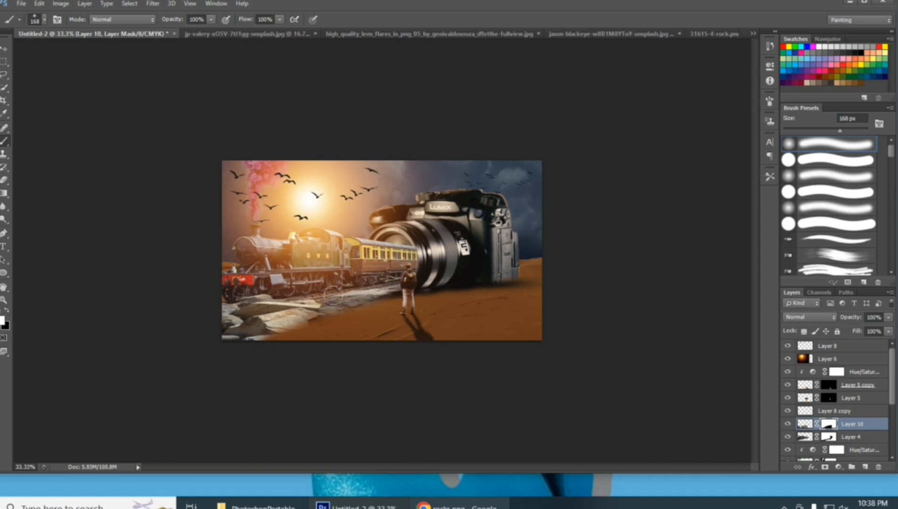
Add a Hue/Saturation adjustment clipped to the rocks layer and set its hue to -14
left_click(841, 465)
left_click(855, 329)
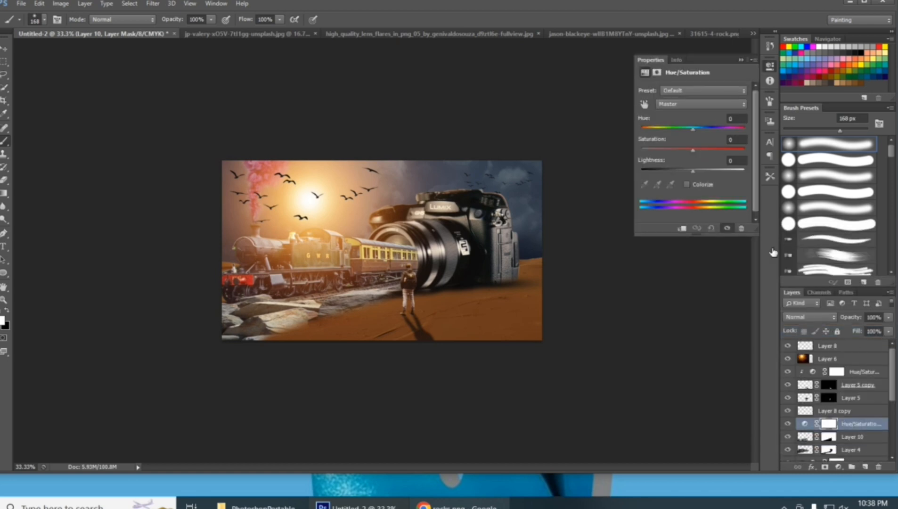
left_click(681, 230)
mouse_move(691, 131)
left_mouse_down()
mouse_move(716, 131)
mouse_move(684, 141)
left_mouse_up()
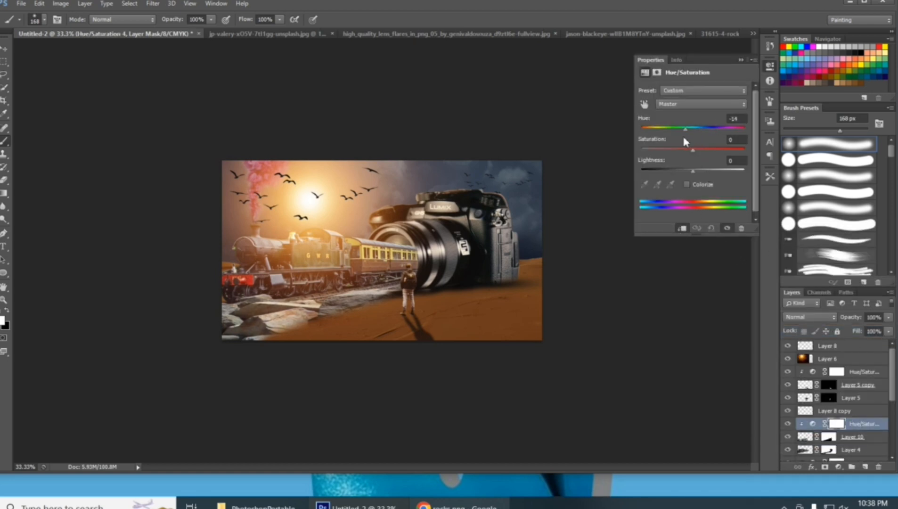
left_click(739, 61)
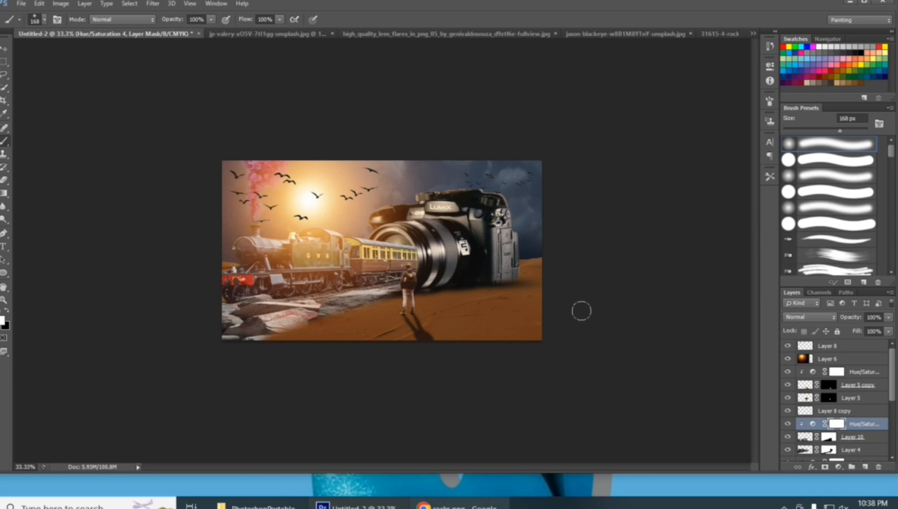
Free-transform the rocks on Layer 10 and move them right and down, to about X 541.5 px, Y 1057.5 px
key("ctrl+t")
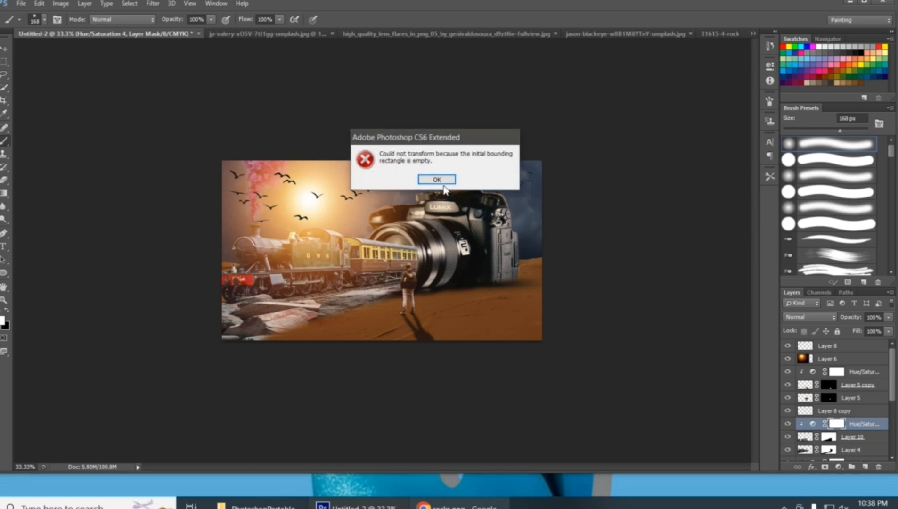
left_click(442, 181)
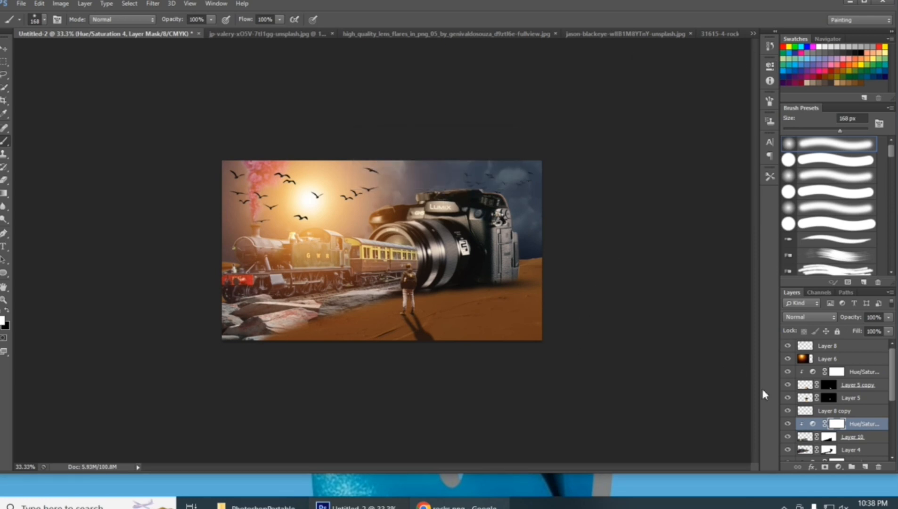
left_click(804, 438)
key("ctrl+t")
key("ctrl+minus")
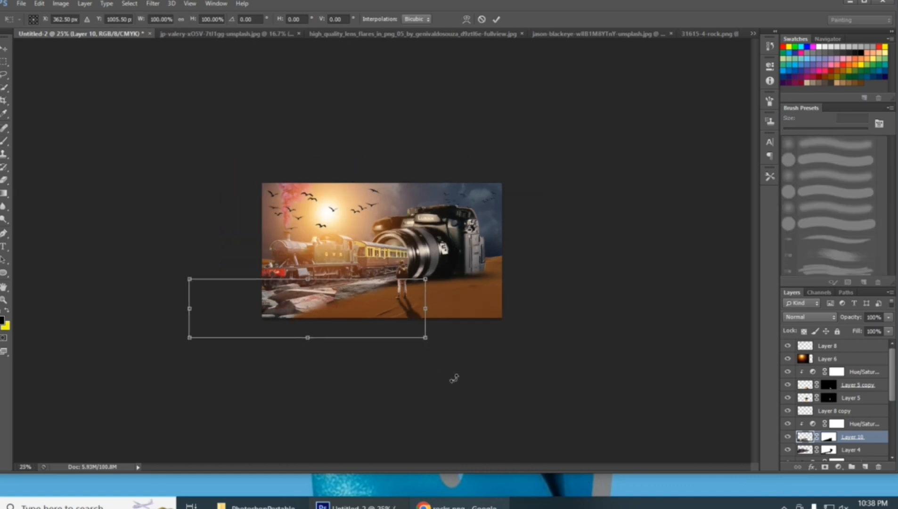
key("ctrl+plus")
key("ctrl+plus")
key("shift+Right")
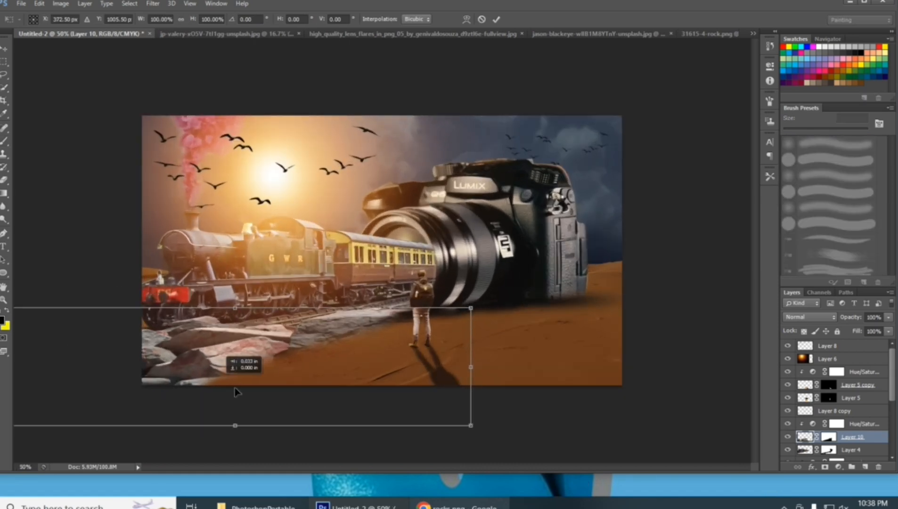
left_click_drag(234, 388, 233, 381)
Warp the rocks on Layer 10, pulling their upper middle down and left away from the tracks, and commit the transform
right_click(330, 358)
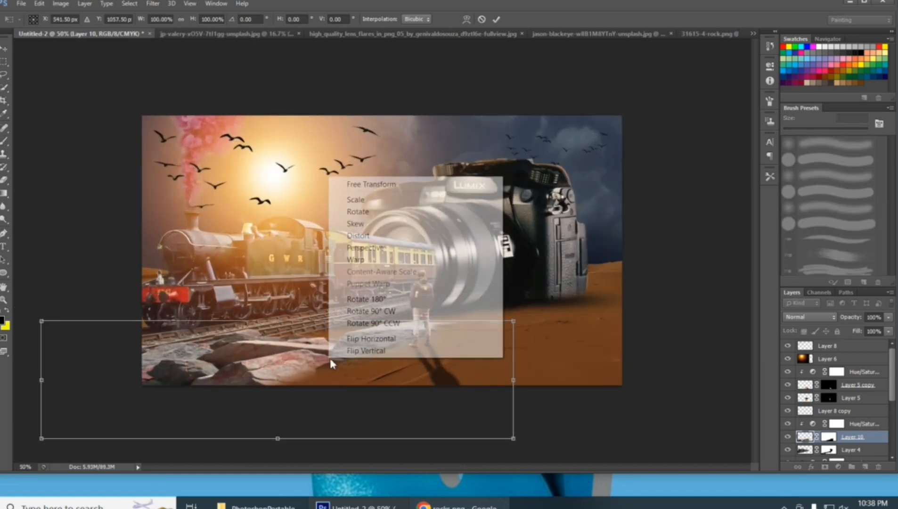
left_click(366, 260)
left_click_drag(359, 318, 224, 349)
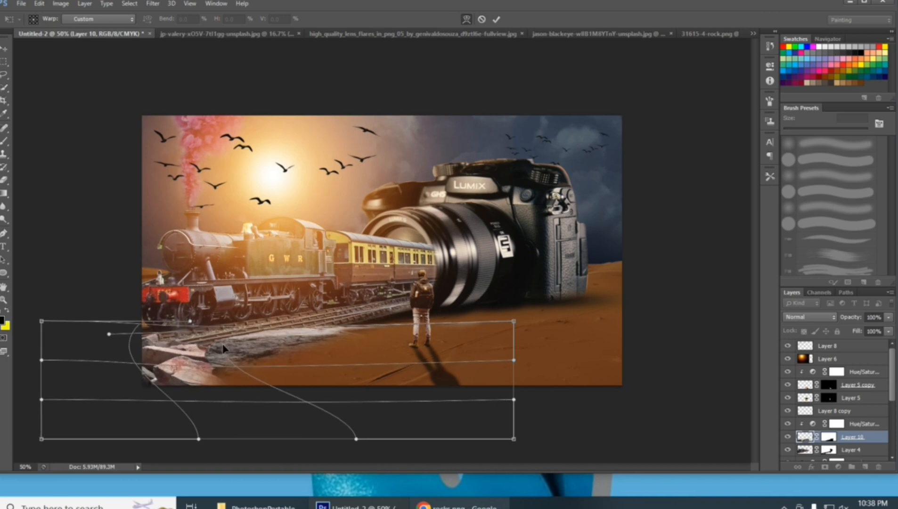
key("Return")
key("b")
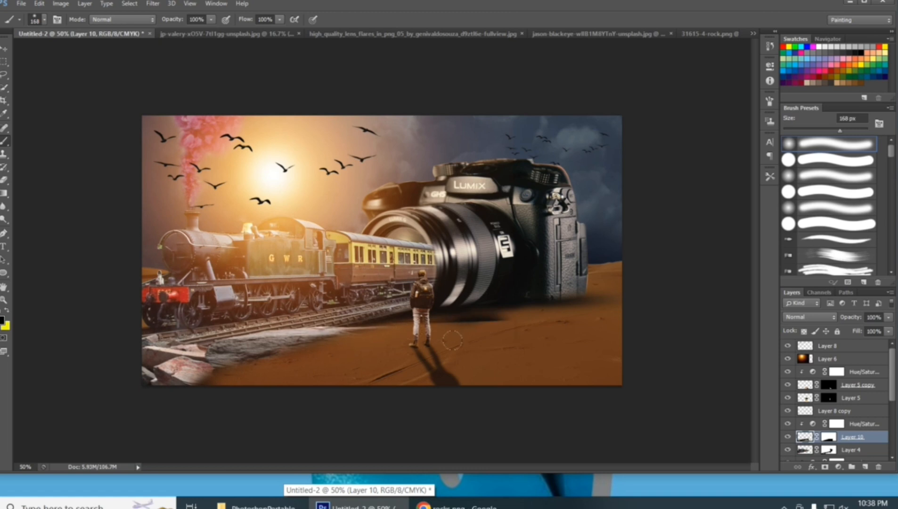
mouse_move(497, 310)
left_mouse_down()
mouse_move(542, 320)
mouse_move(492, 346)
mouse_move(477, 371)
left_mouse_up()
key("ctrl+alt+z")
key("ctrl+alt+z")
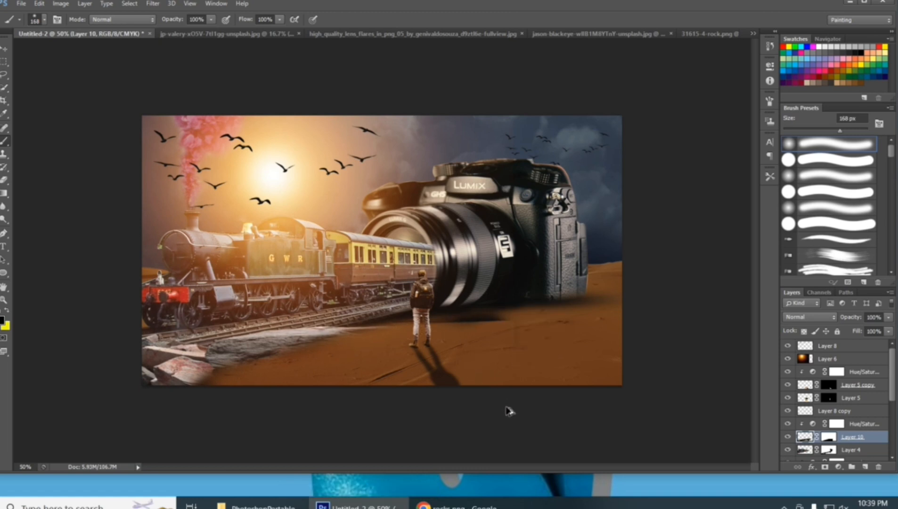
Target Layer 10's mask and touch it up with the 168 px soft brush across the sand around the man
left_click(790, 437)
left_click(830, 438)
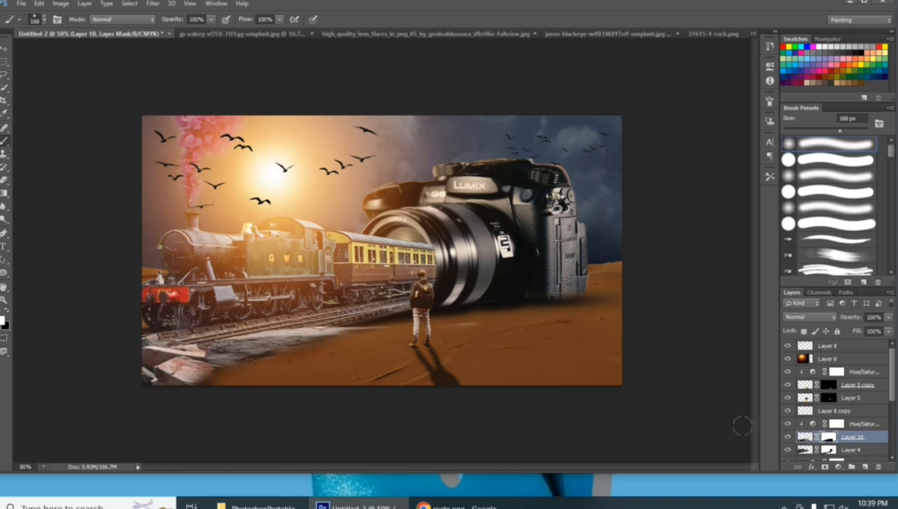
mouse_move(456, 319)
left_mouse_down()
mouse_move(463, 339)
mouse_move(487, 317)
left_mouse_up()
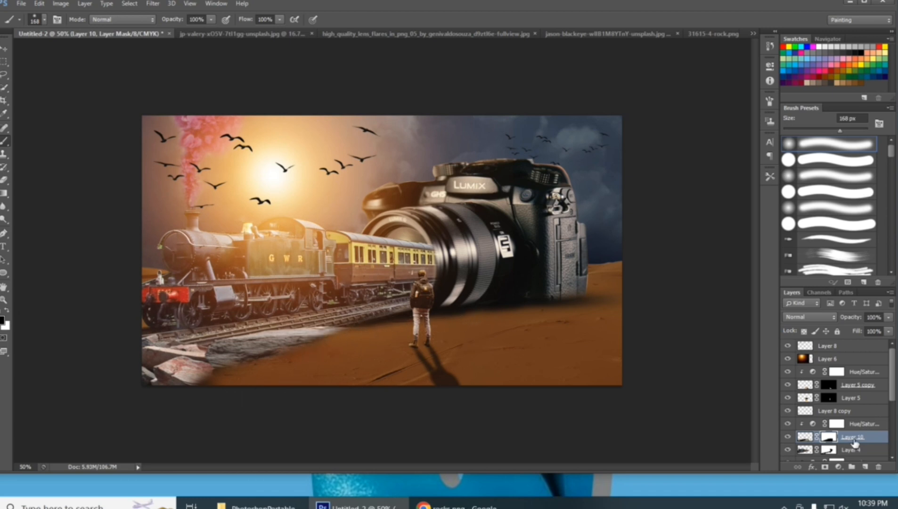
Reopen the Hue/Saturation adjustment clipped to the rocks layer and set its hue to -24
double_click(812, 425)
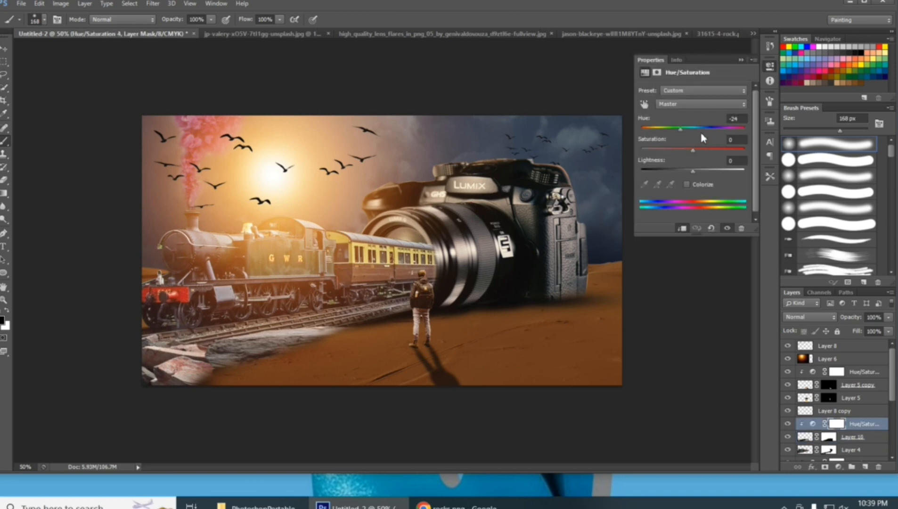
mouse_move(685, 131)
left_mouse_down()
mouse_move(722, 131)
mouse_move(659, 140)
mouse_move(696, 141)
mouse_move(678, 144)
left_mouse_up()
left_click(741, 60)
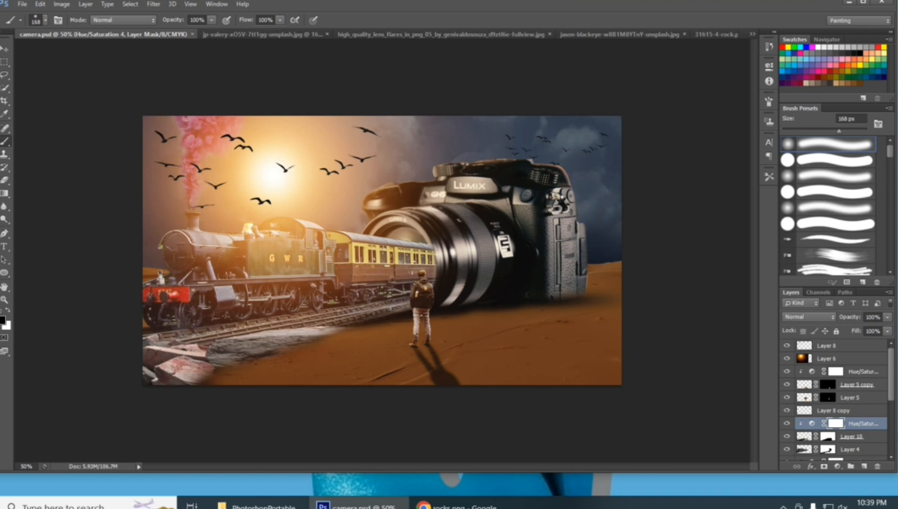
Check the large birds on Layer 8 by toggling their visibility, move that layer below the sun-glow Layer 6, and save the document
left_click(790, 346)
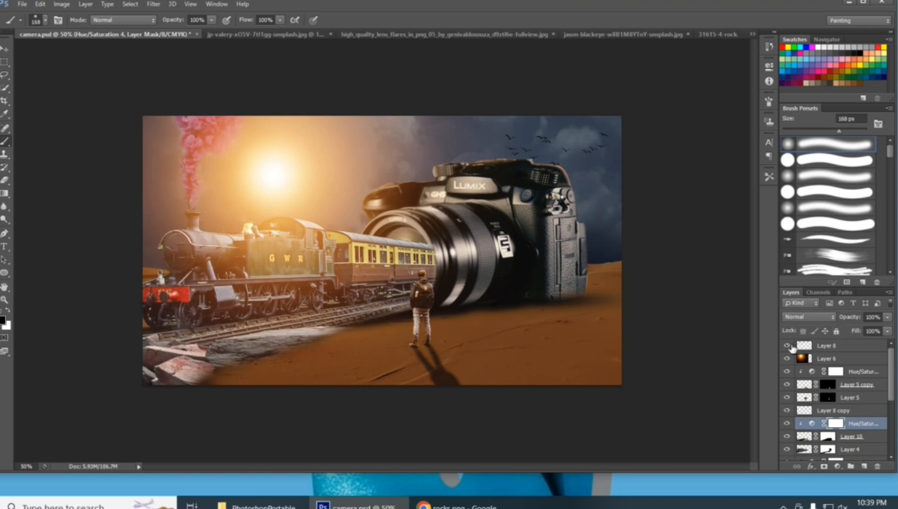
left_click(791, 346)
left_click(791, 346)
left_click(790, 346)
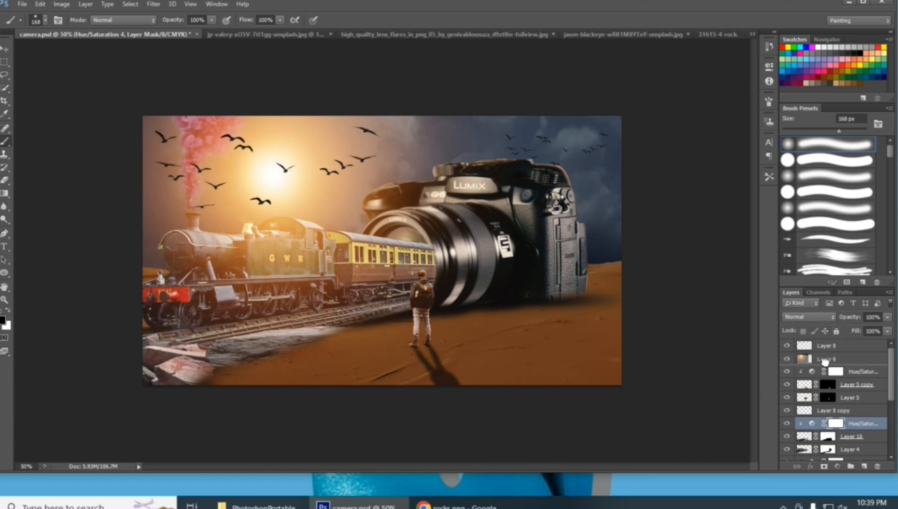
left_click_drag(825, 346, 828, 365)
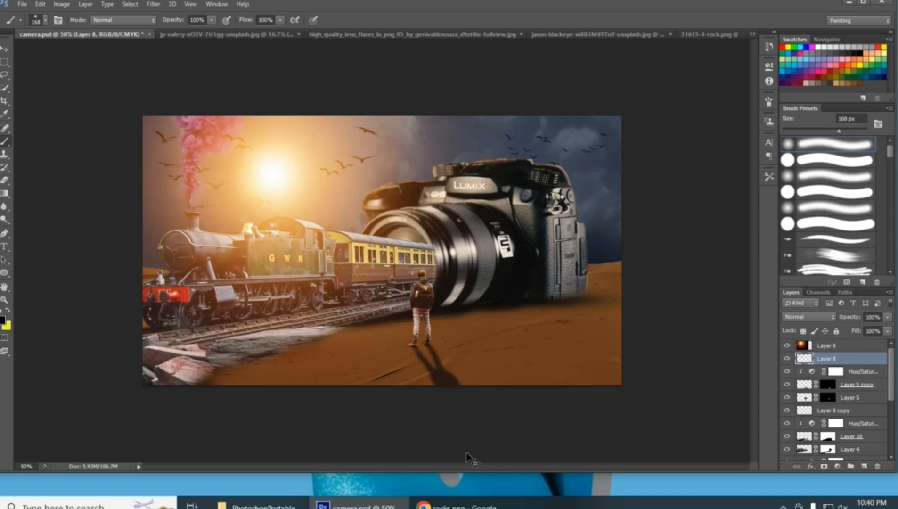
key("ctrl+s")
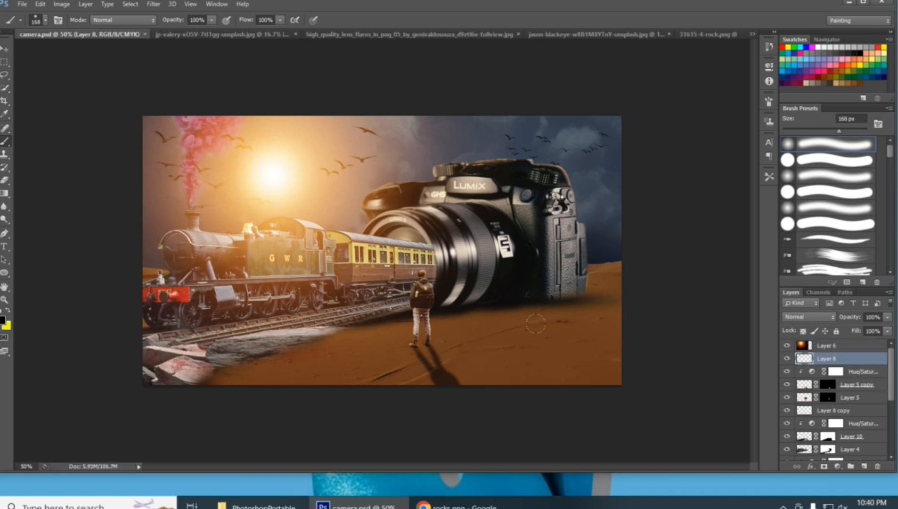
Toggle the visibility of the rocks, man and camera layers to examine what each contributes to the composite
scroll(809, 425, "down", 3)
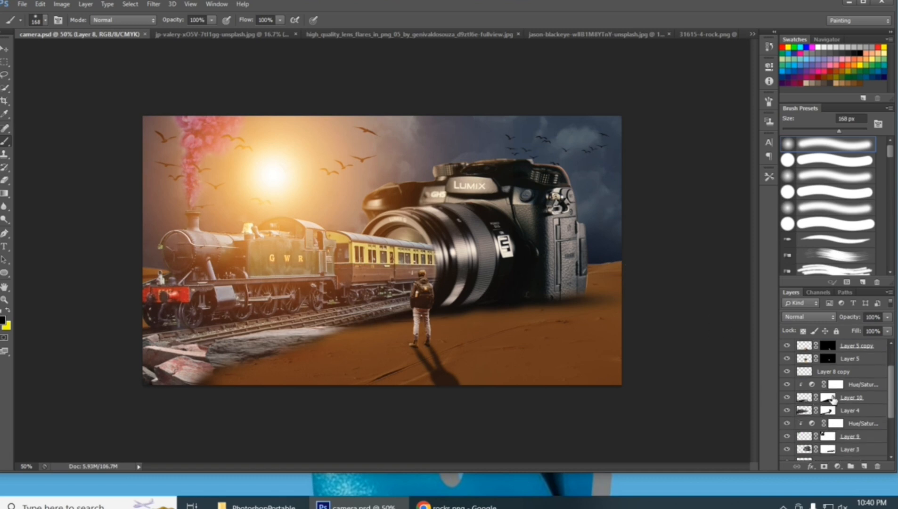
scroll(828, 407, "up", 2)
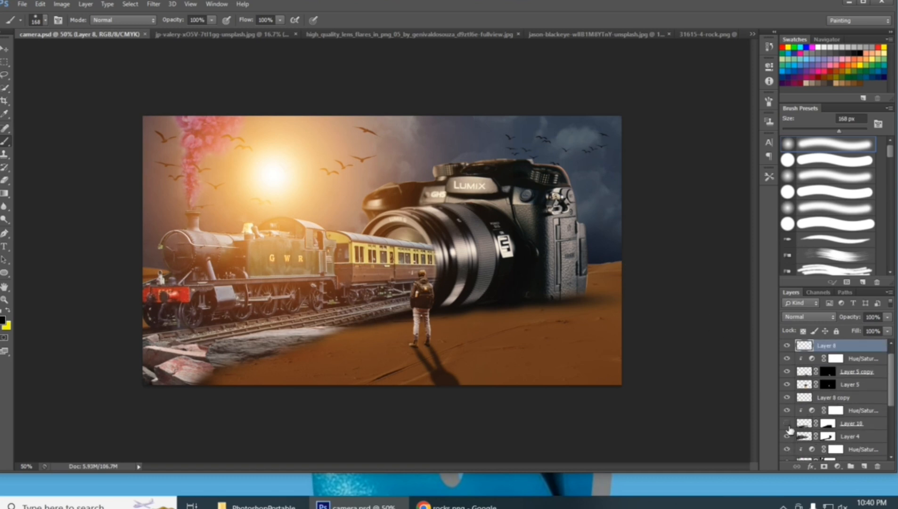
left_click(786, 423)
left_click(786, 384)
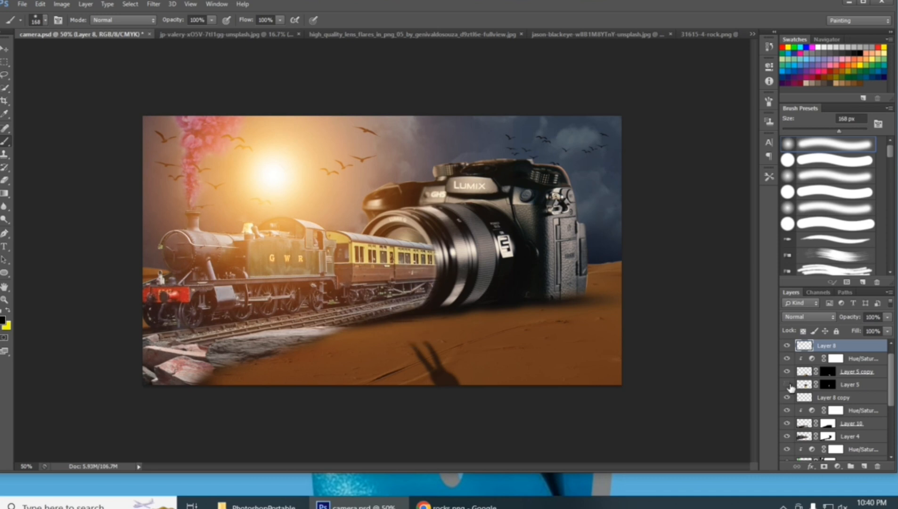
left_click(786, 384)
scroll(791, 405, "down", 3)
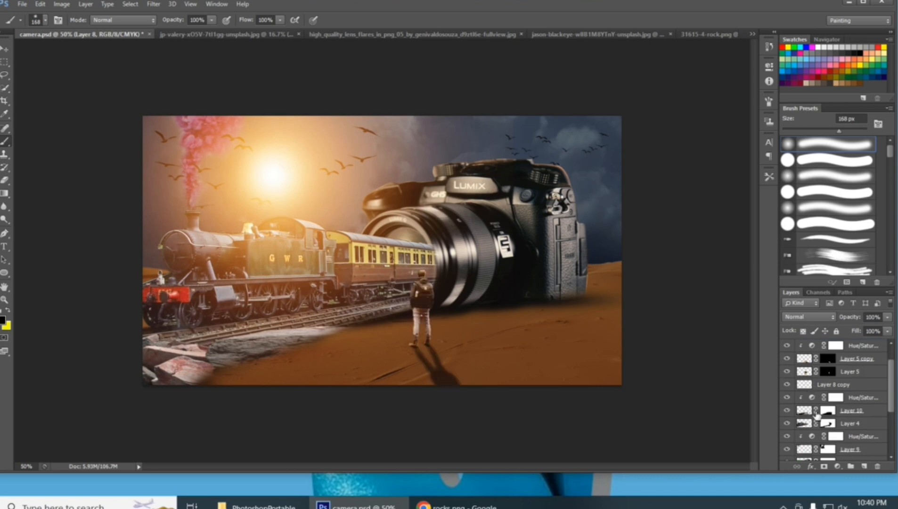
left_click(795, 437)
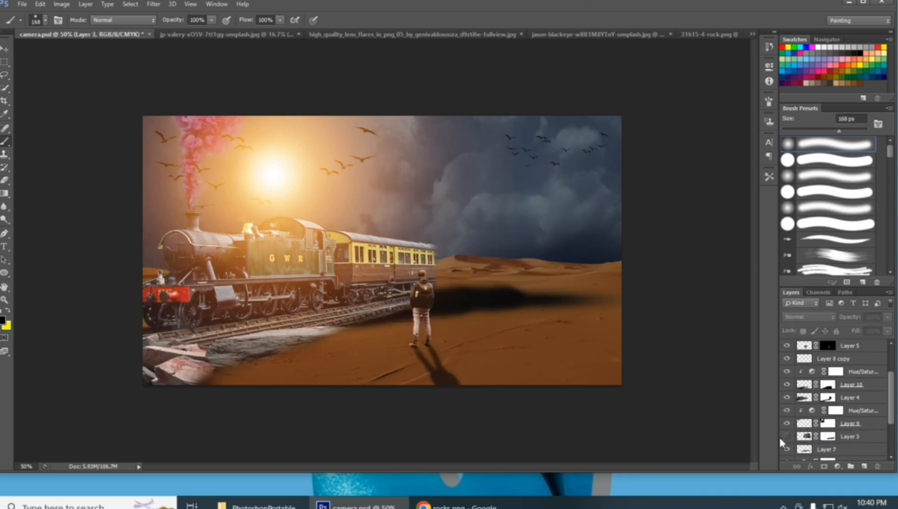
left_click(786, 436)
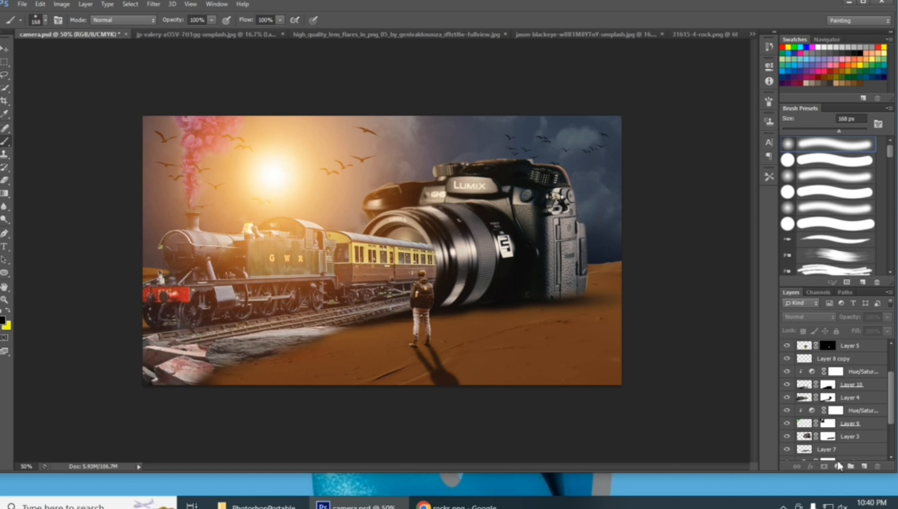
Add a Hue/Saturation adjustment clipped to the sun-glow Layer 6 and set its hue to -29
left_click(837, 467)
left_click(823, 331)
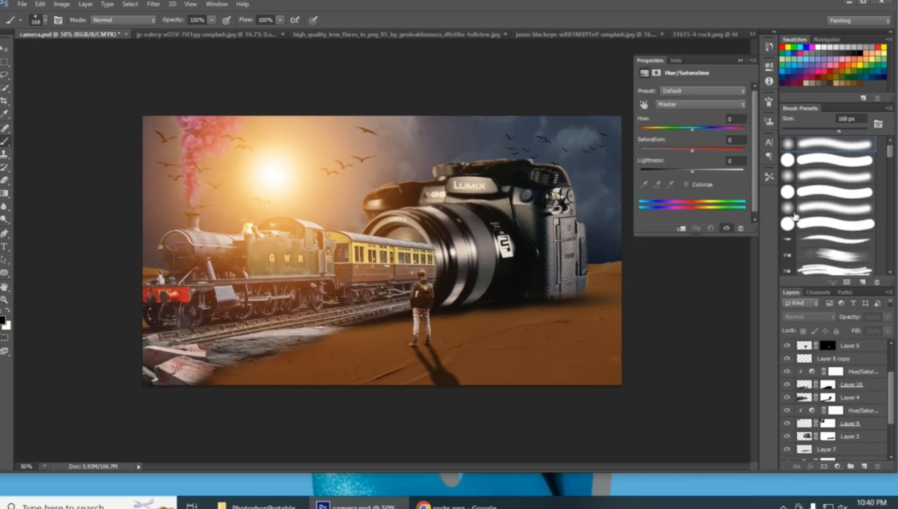
mouse_move(689, 137)
left_mouse_down()
mouse_move(665, 138)
mouse_move(678, 143)
left_mouse_up()
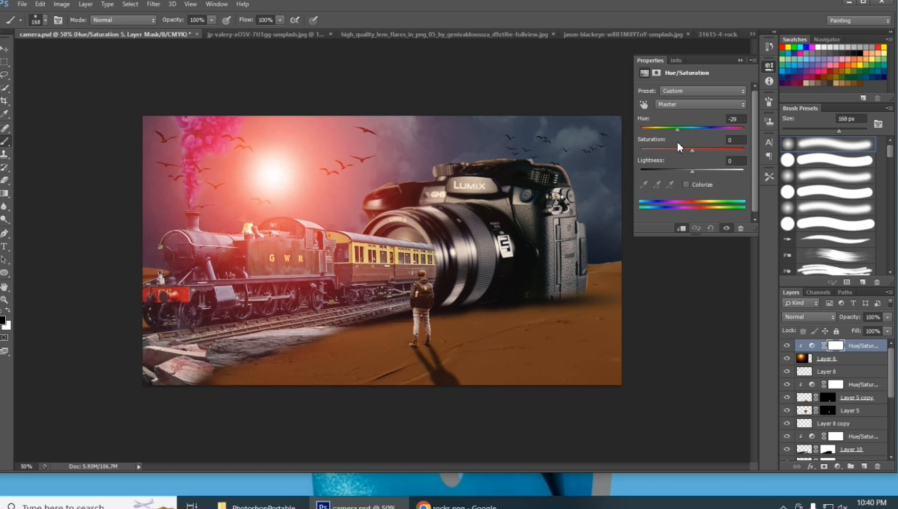
left_click(741, 61)
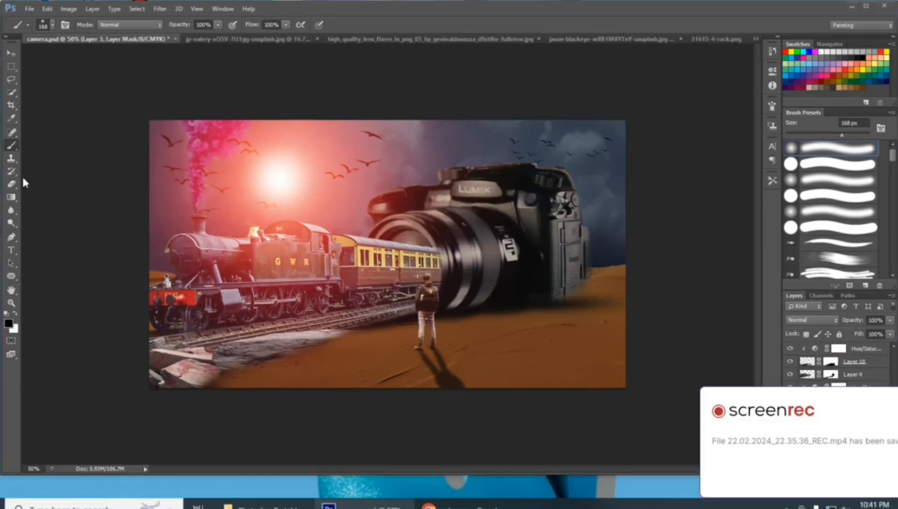
Paint in white on Layer 3's mask to restore the camera body's faded right edge
left_click(657, 302)
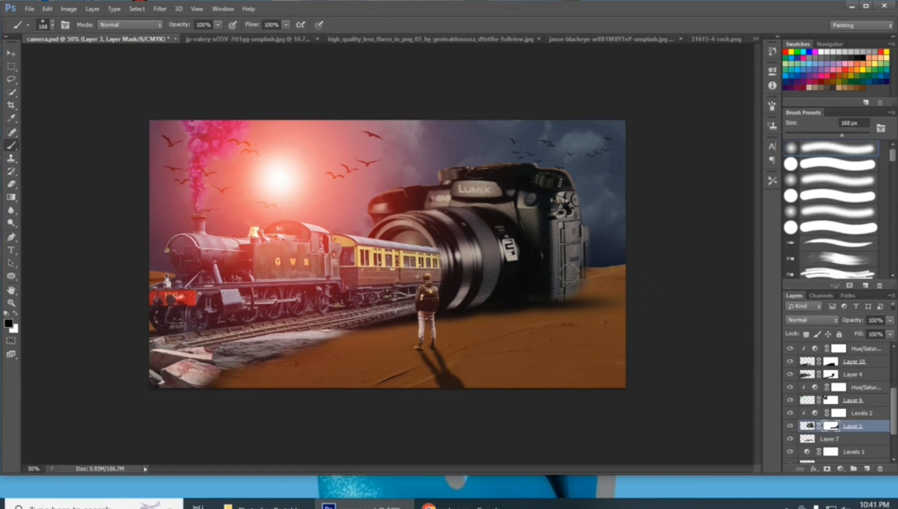
left_click(15, 313)
left_click_drag(575, 269, 574, 272)
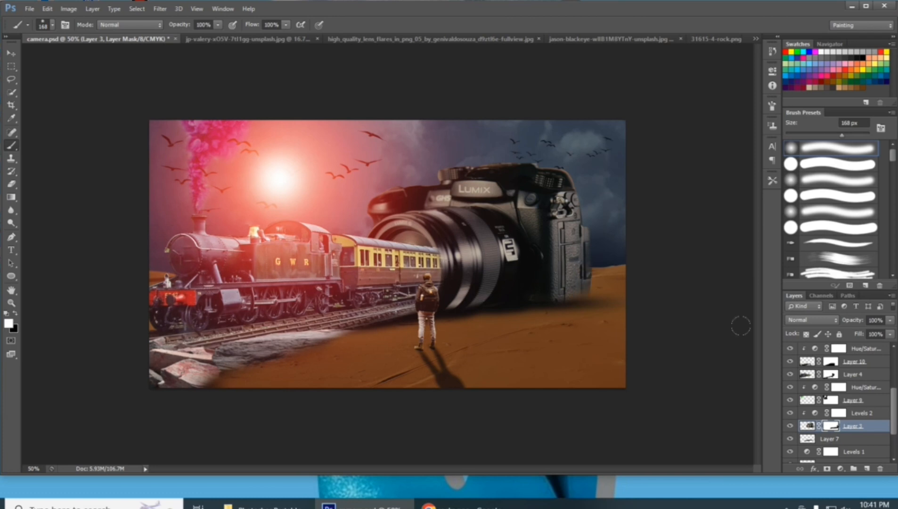
Reopen the Levels 2 adjustment clipped to the camera layer and lower its white output level to 148
double_click(815, 414)
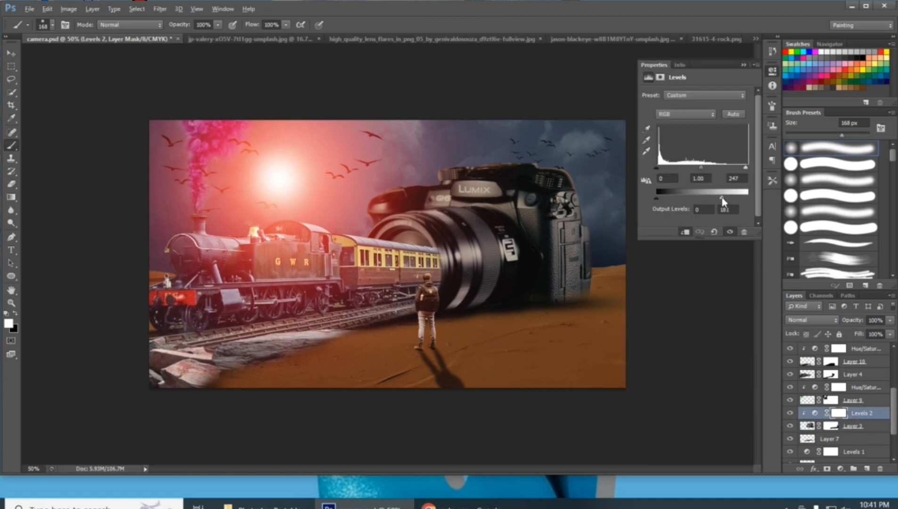
left_click_drag(714, 201, 711, 201)
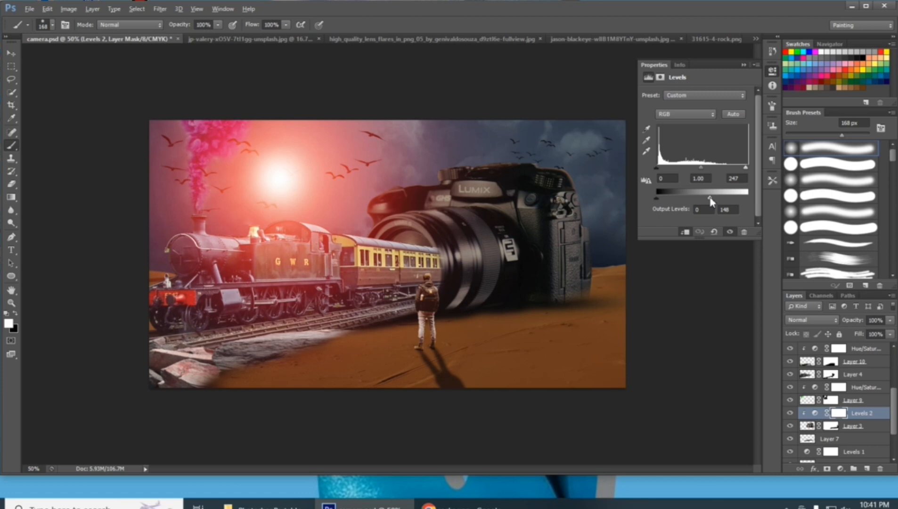
left_click(741, 65)
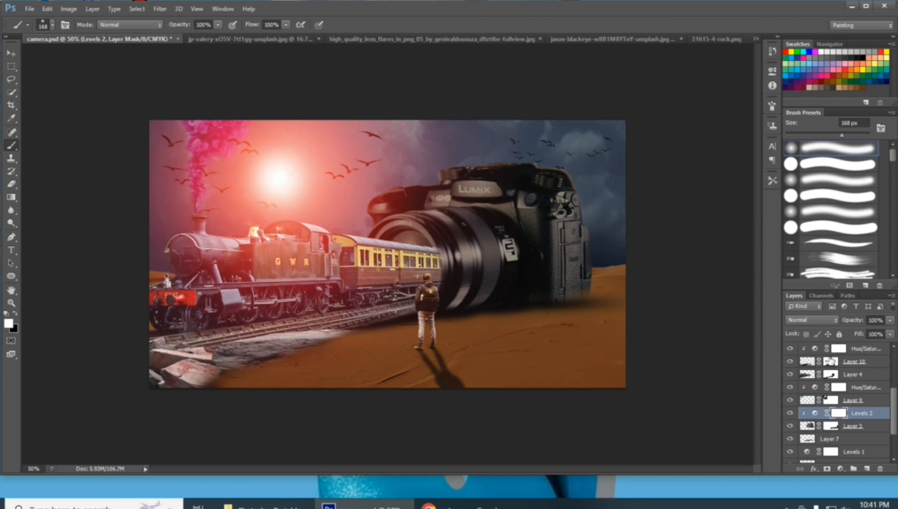
Paint in white on the train layer's mask (Layer 4) to reveal more of the carriage over the lens
left_click(830, 374)
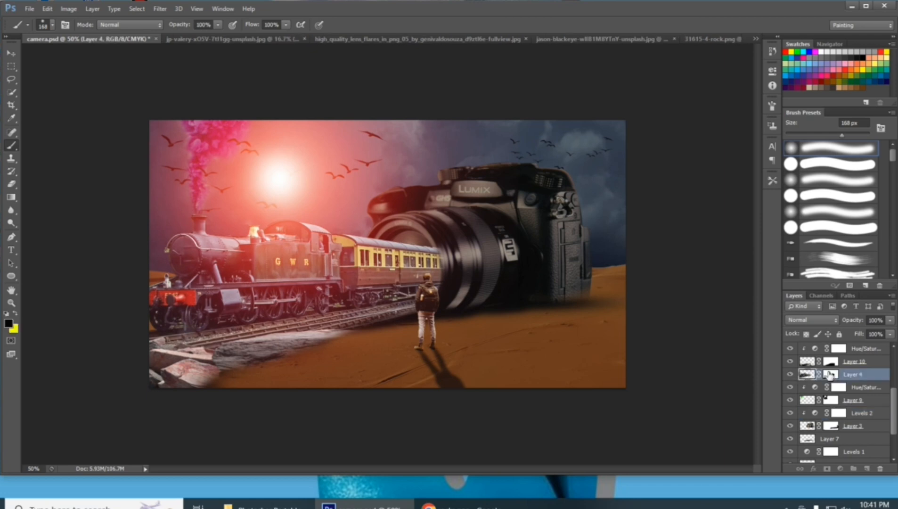
left_click(830, 375)
left_click_drag(443, 242, 445, 239)
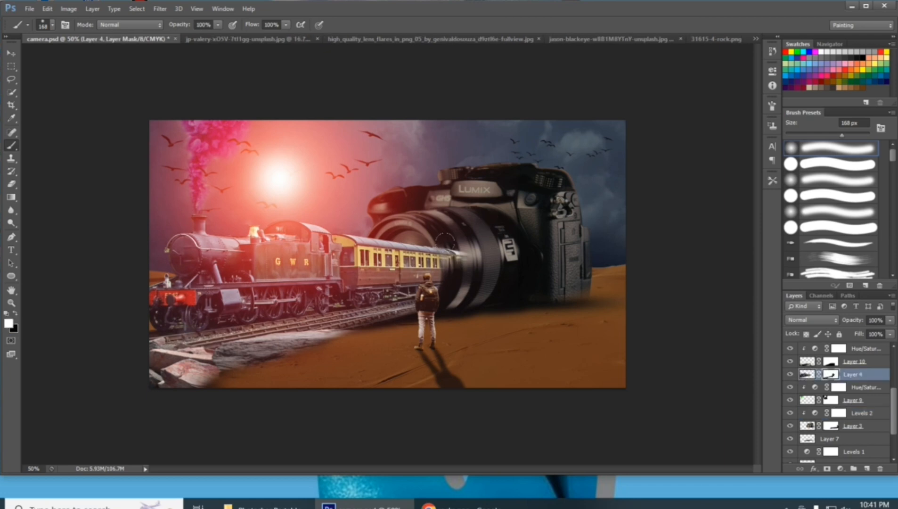
Paint in black on Layer 4's mask to hide the carriage's rear end overlapping the lens barrel
left_click(16, 313)
key("ctrl+plus")
key("ctrl+plus")
key("ctrl+plus")
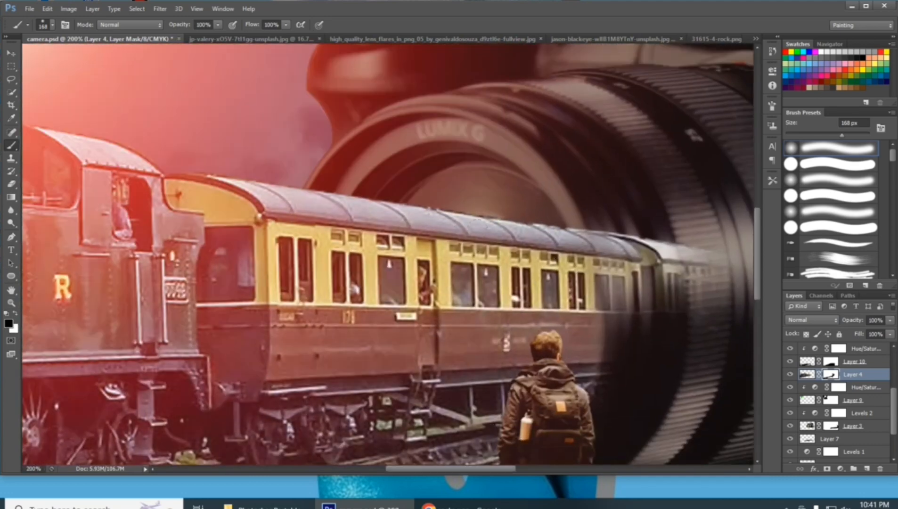
left_click_drag(408, 300, 247, 245)
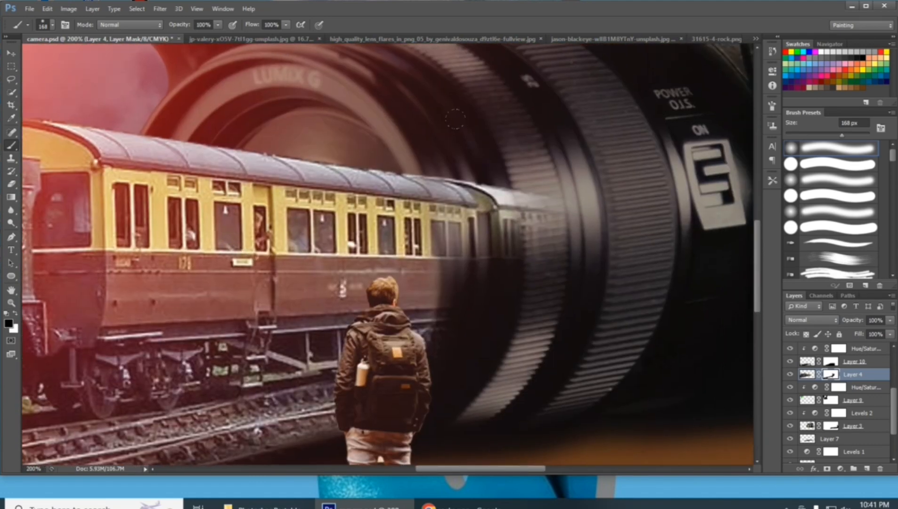
mouse_move(534, 210)
left_mouse_down()
mouse_move(475, 205)
mouse_move(457, 196)
mouse_move(471, 198)
mouse_move(462, 181)
left_mouse_up()
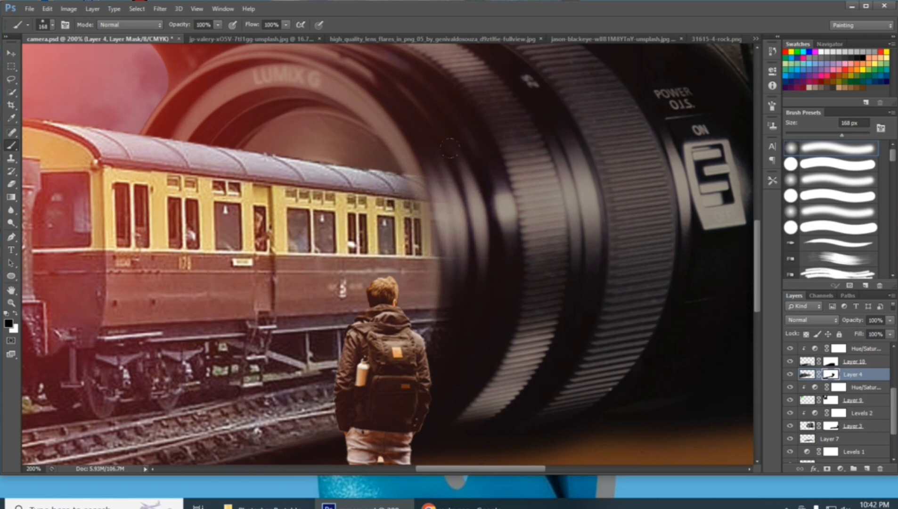
Reduce the brush to 53 px, paint in black on Layer 4's mask to clean the carriage's rear edge at the lens, and save
left_click(44, 26)
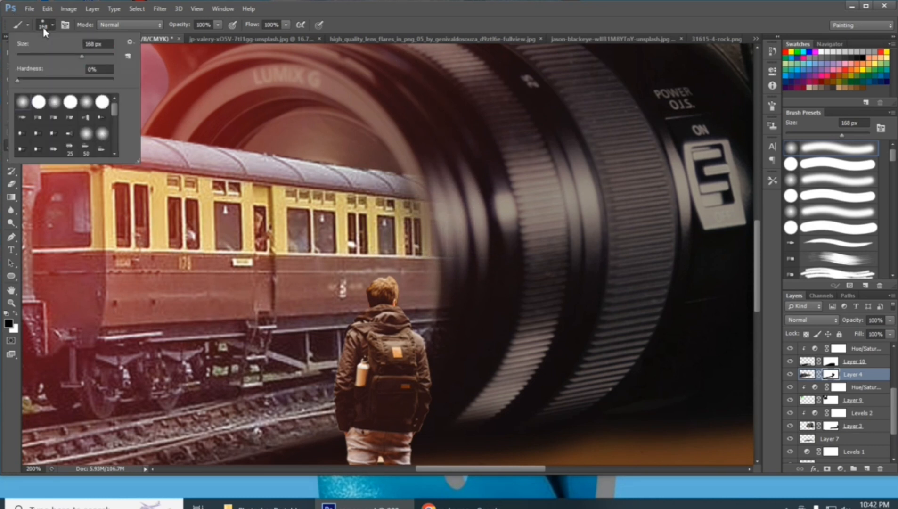
left_click(42, 56)
left_click(429, 176)
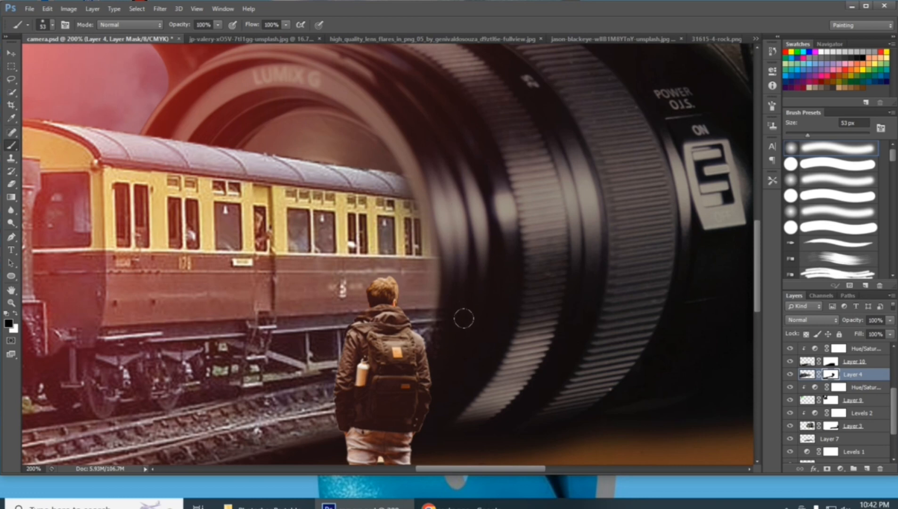
key("ctrl+minus")
key("ctrl+minus")
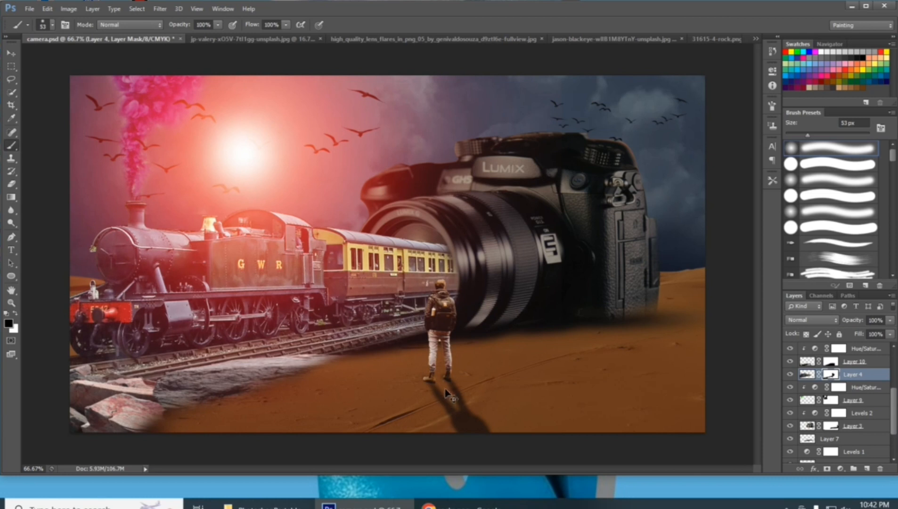
key("ctrl+s")
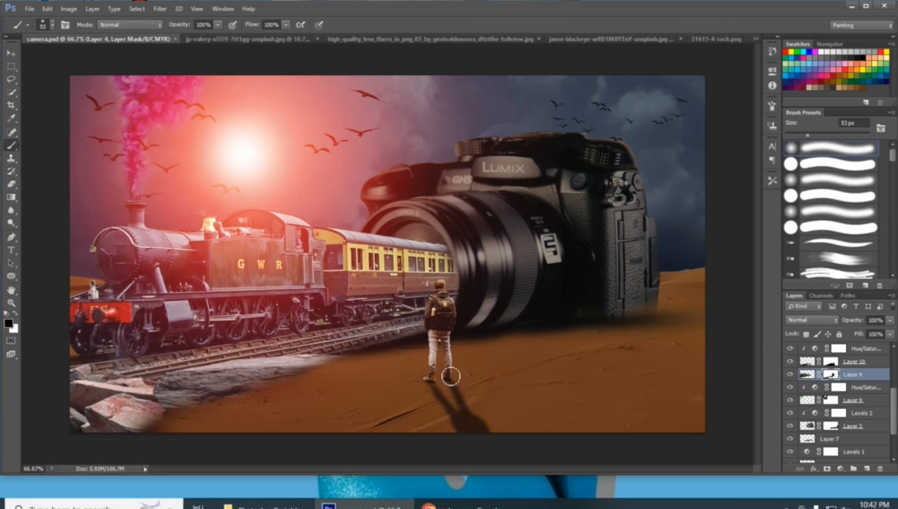
Add a Hue/Saturation adjustment clipped to the camera layer (Layer 3) and set its Hue to -95
key("ctrl+minus")
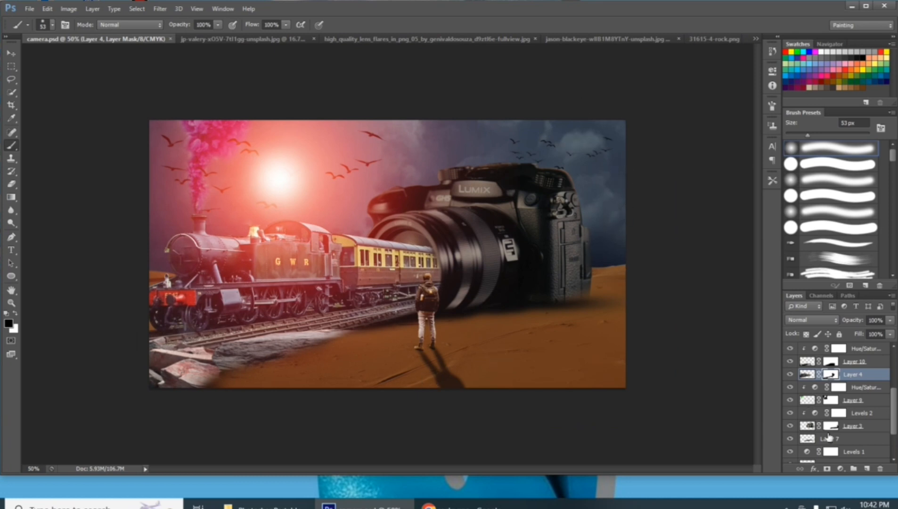
left_click(803, 400)
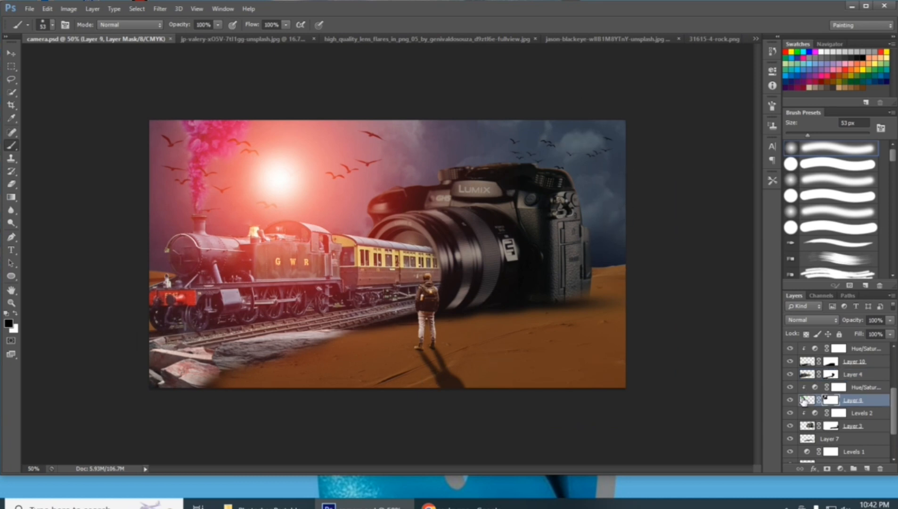
left_click(789, 401)
left_click(789, 400)
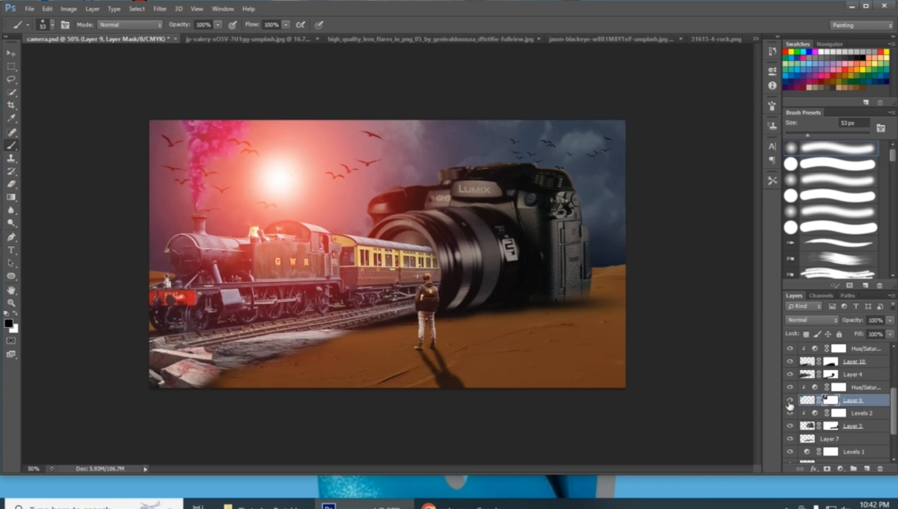
left_click(807, 426)
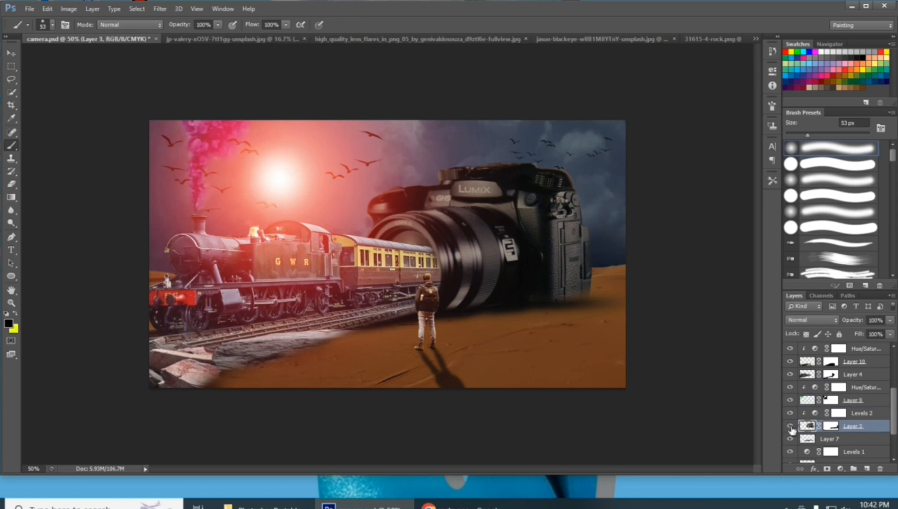
left_click(790, 425)
left_click(789, 425)
left_click(840, 468)
left_click(820, 339)
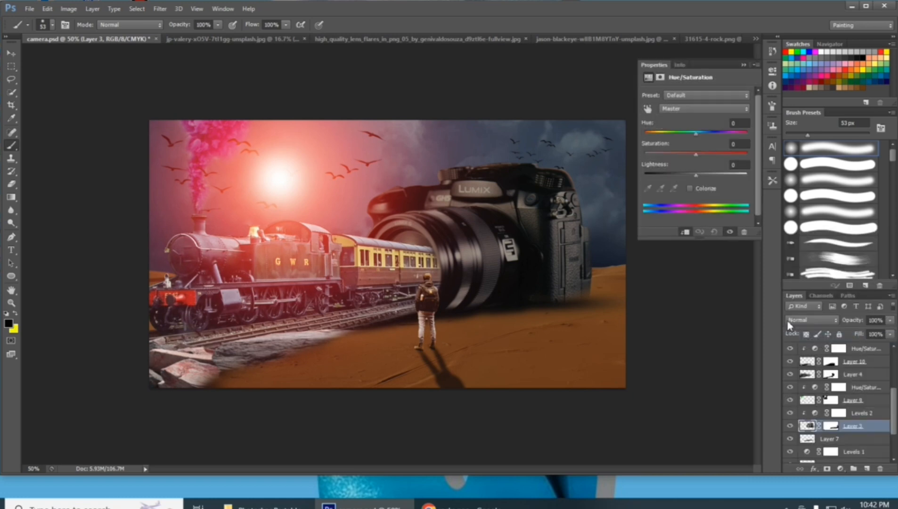
left_click_drag(696, 133, 662, 141)
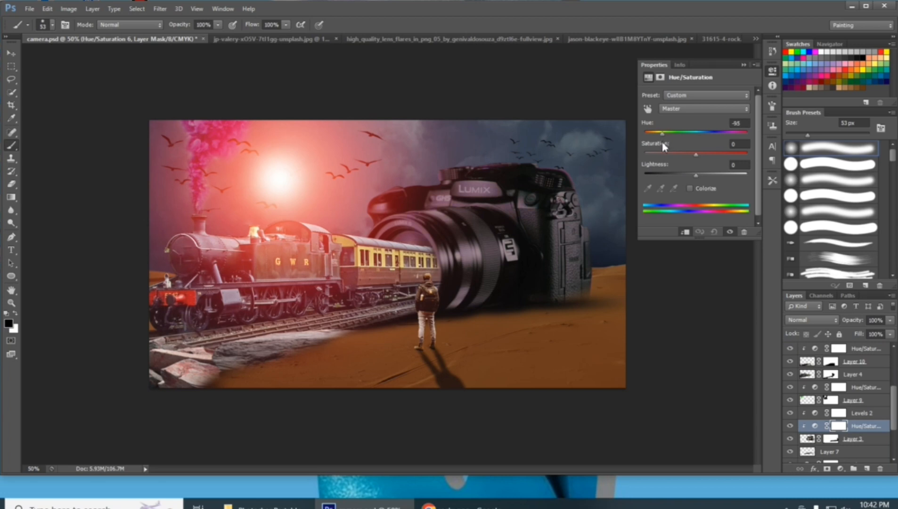
left_click(743, 65)
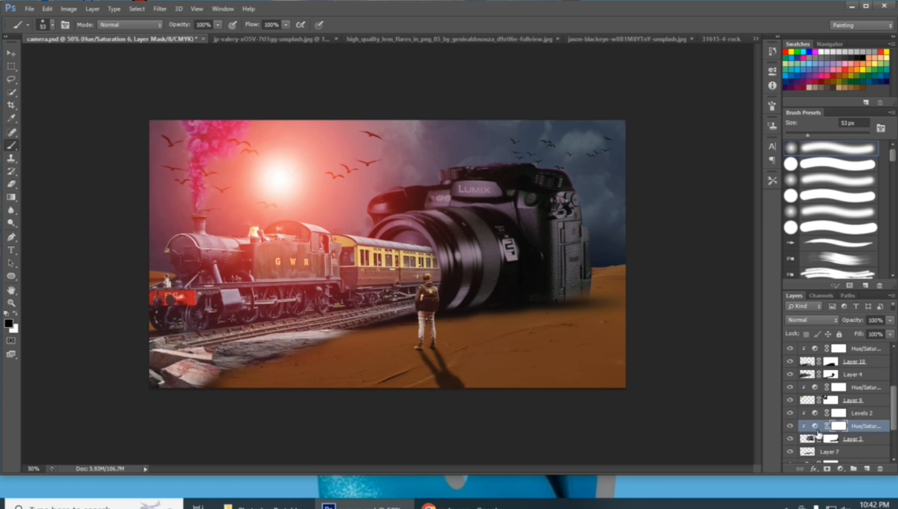
Add a Curves adjustment clipped to the standing man's layer (Layer 5) and lower the curve's white point to output 123
scroll(825, 405, "up", 5)
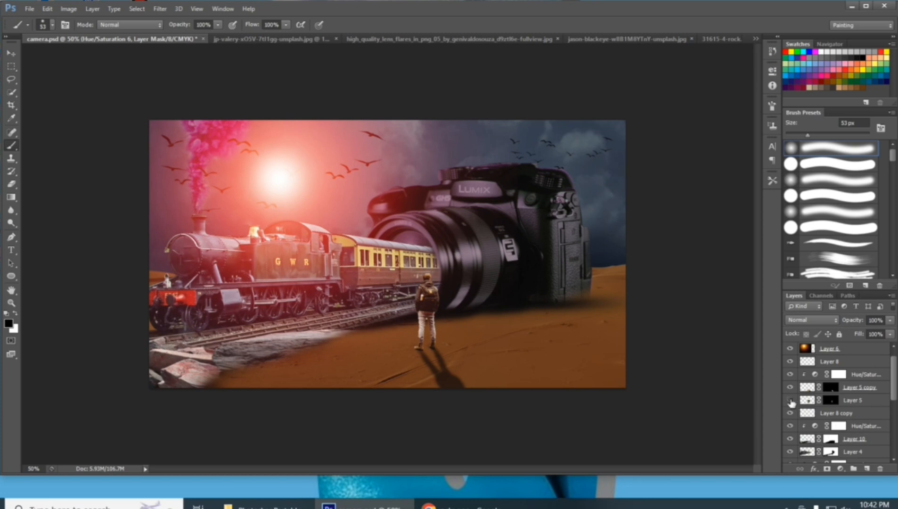
left_click(790, 400)
left_click(790, 400)
left_click(806, 401)
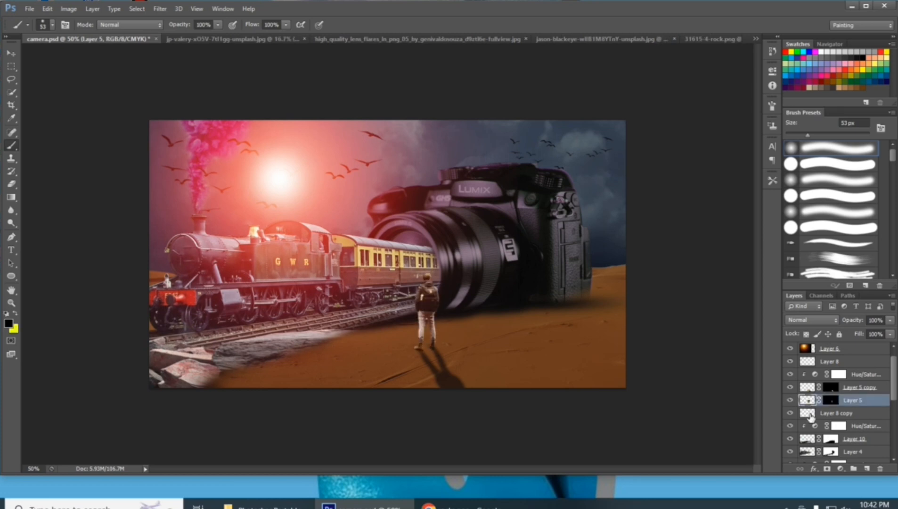
left_click(839, 468)
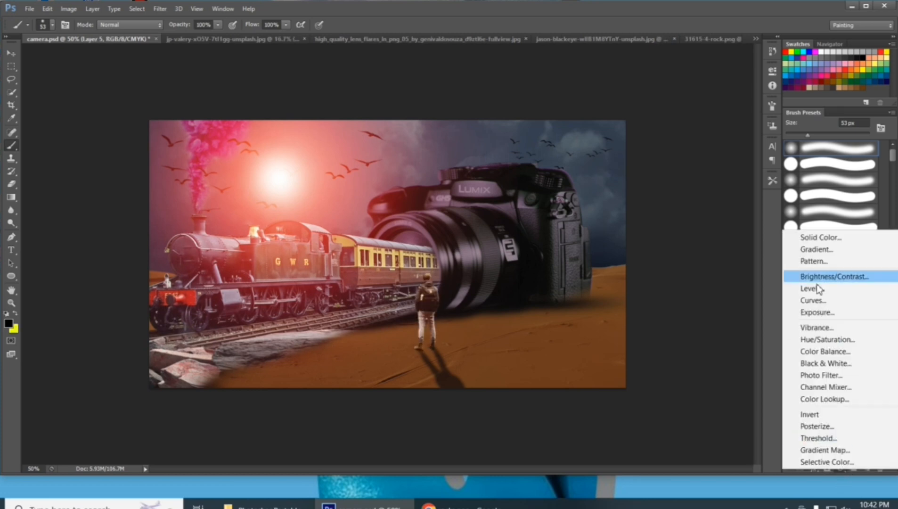
left_click(762, 301)
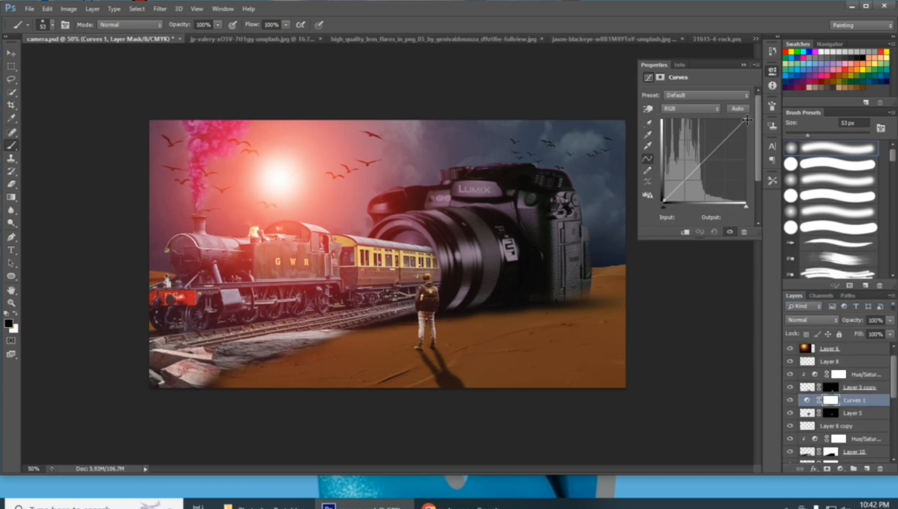
left_click_drag(745, 124, 761, 139)
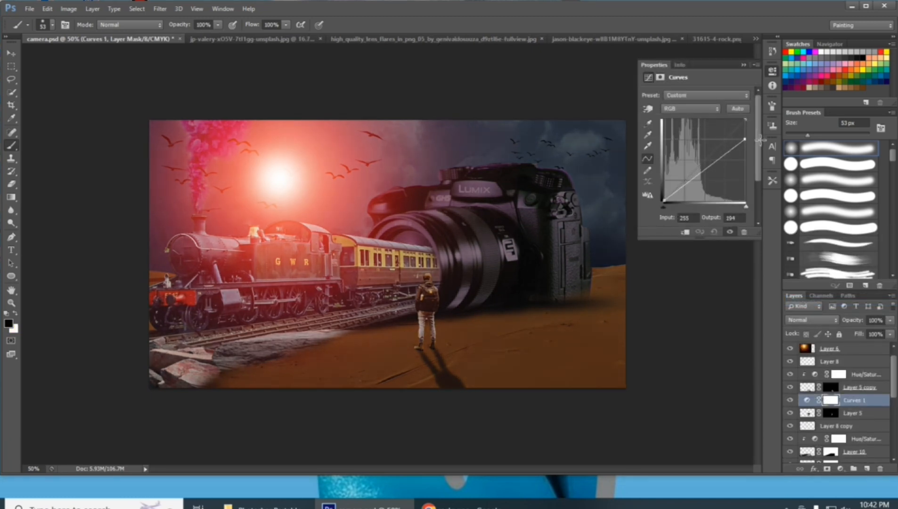
left_click(686, 232)
left_click_drag(743, 142, 759, 165)
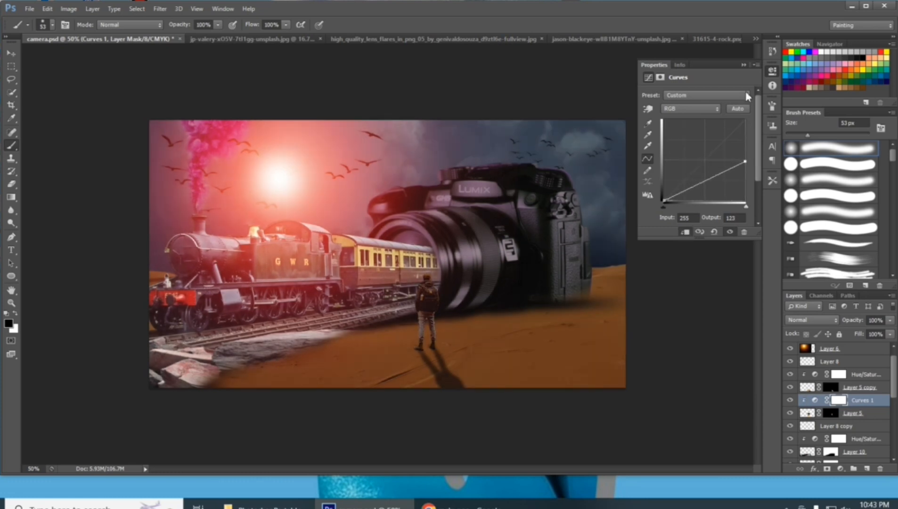
left_click(743, 66)
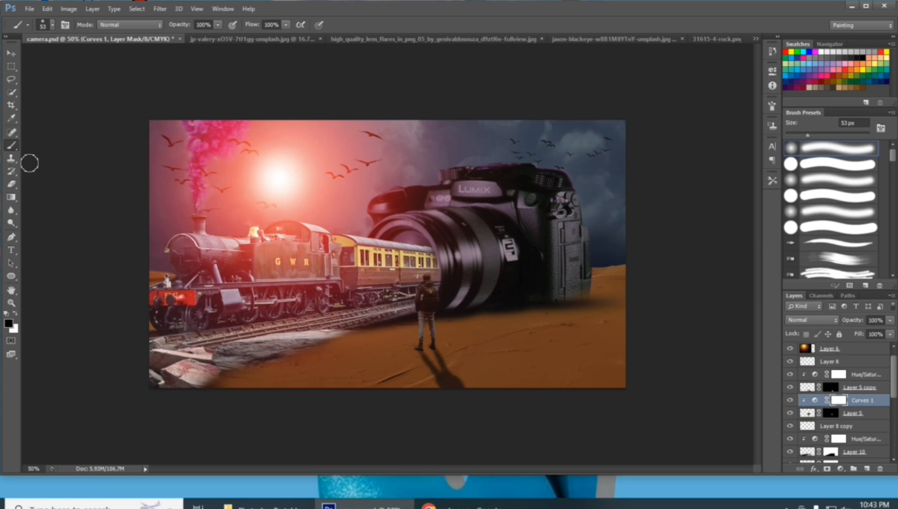
Paint in black on the Curves 1 mask over the man's sunlit side to restore its brightness, comparing with the adjustment off and on
key("ctrl+plus")
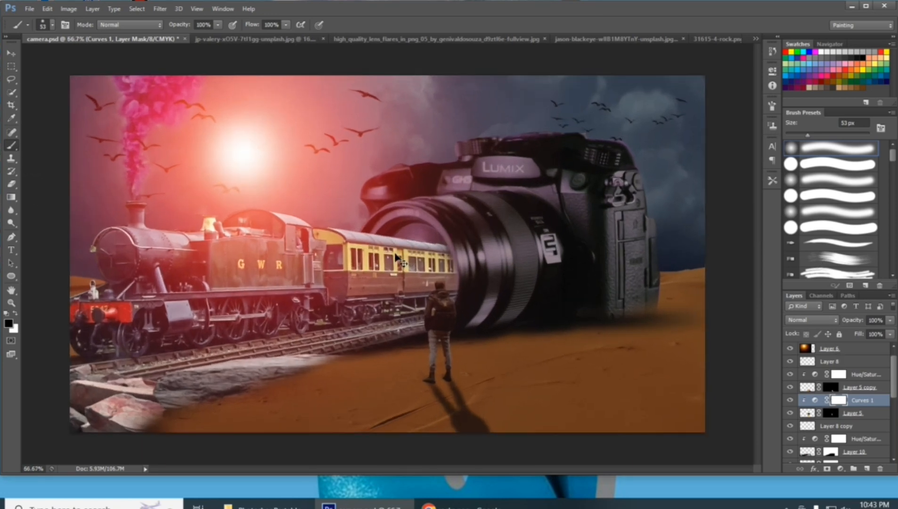
key("ctrl+plus")
key("ctrl+plus")
left_click_drag(394, 197, 383, 107)
mouse_move(482, 173)
left_mouse_down()
mouse_move(485, 231)
mouse_move(475, 249)
mouse_move(490, 193)
mouse_move(464, 306)
mouse_move(453, 264)
left_mouse_up()
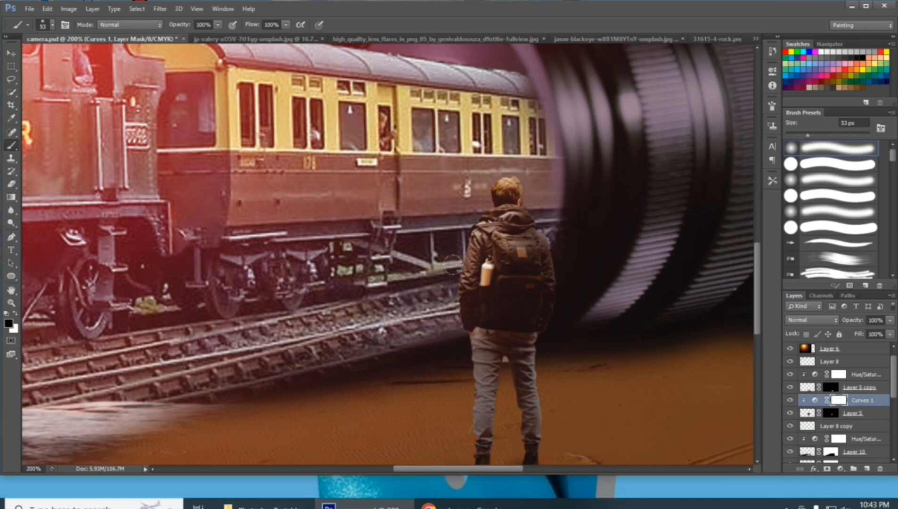
mouse_move(499, 200)
left_mouse_down()
mouse_move(465, 275)
mouse_move(471, 287)
mouse_move(450, 400)
mouse_move(453, 390)
mouse_move(482, 406)
mouse_move(488, 379)
mouse_move(464, 332)
left_mouse_up()
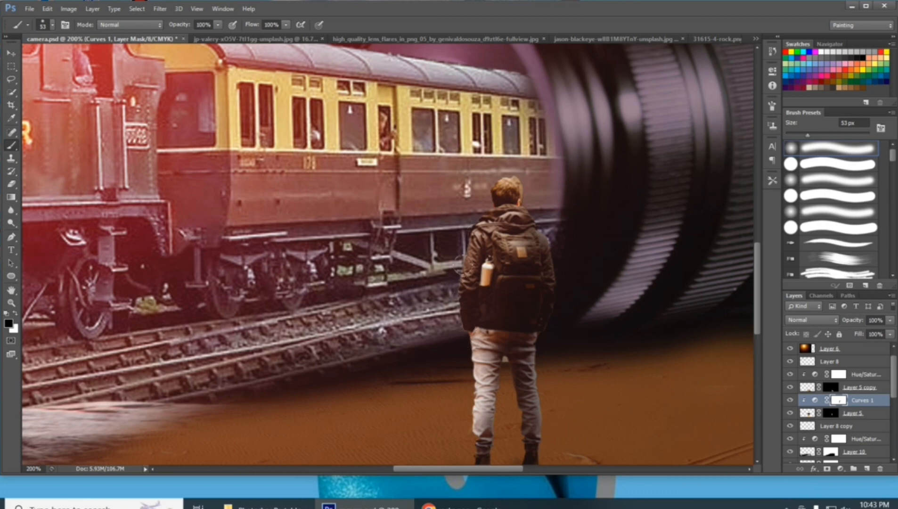
left_click(790, 400)
left_click(790, 400)
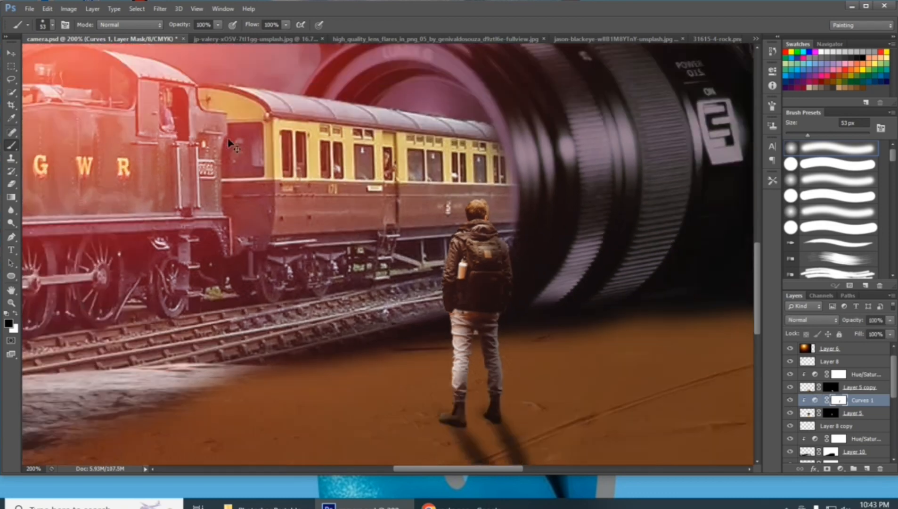
key("ctrl+minus")
key("ctrl+minus")
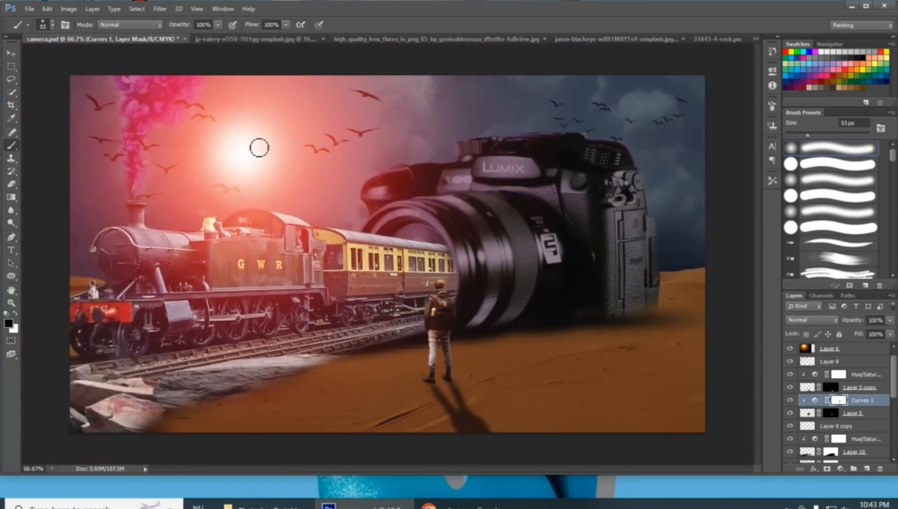
left_click(791, 400)
left_click(791, 401)
Toggle the visibility of Layer 10 and the camera layer (Layer 3) to compare the composite with and without them
scroll(794, 400, "down", 3)
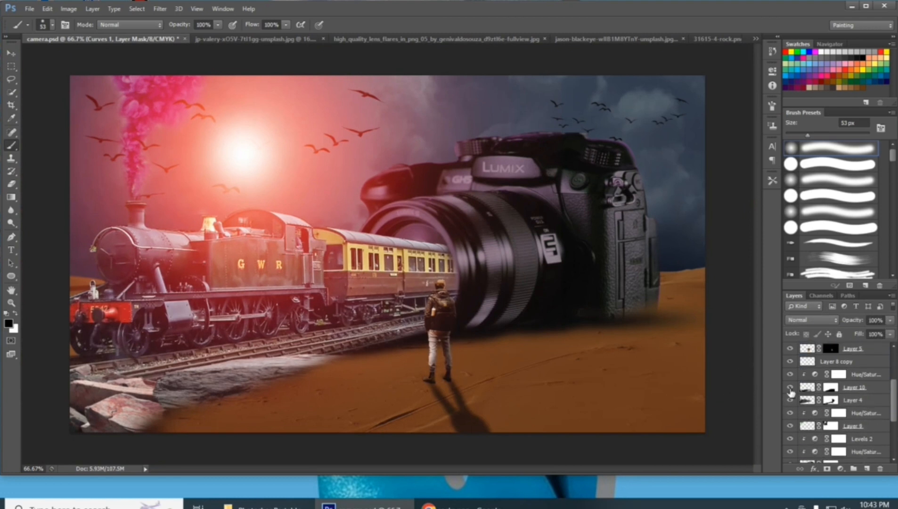
left_click(790, 388)
left_click(790, 388)
left_click(790, 388)
left_click(790, 388)
scroll(801, 408, "down", 3)
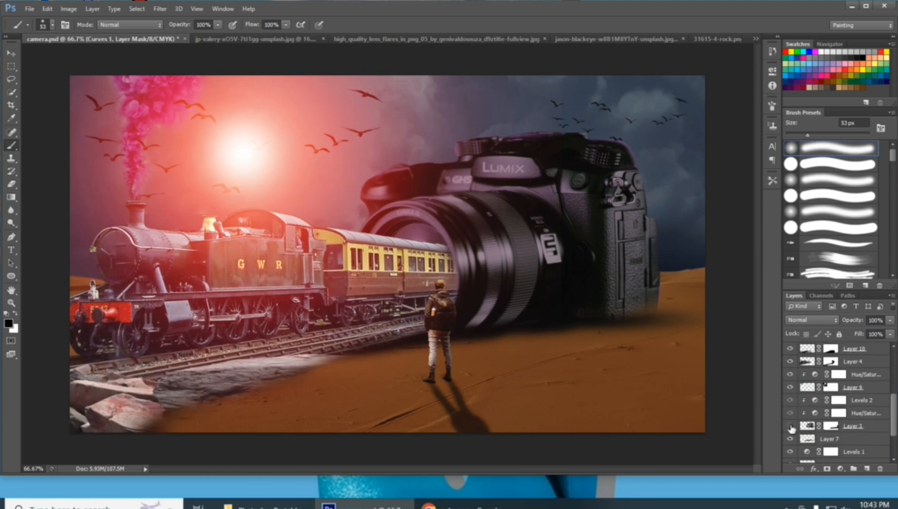
left_click(790, 425)
left_click(790, 426)
Save the document and check the composite at 100% and full view
key("ctrl+s")
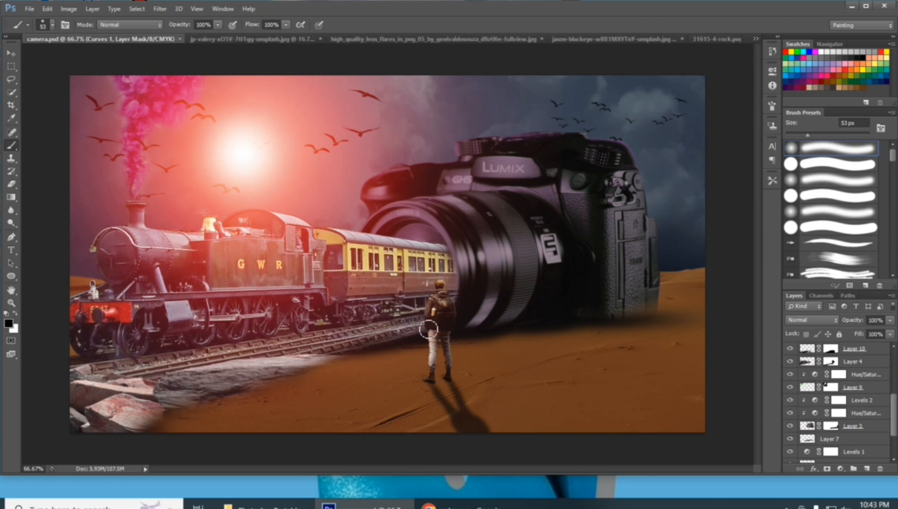
key("ctrl+1")
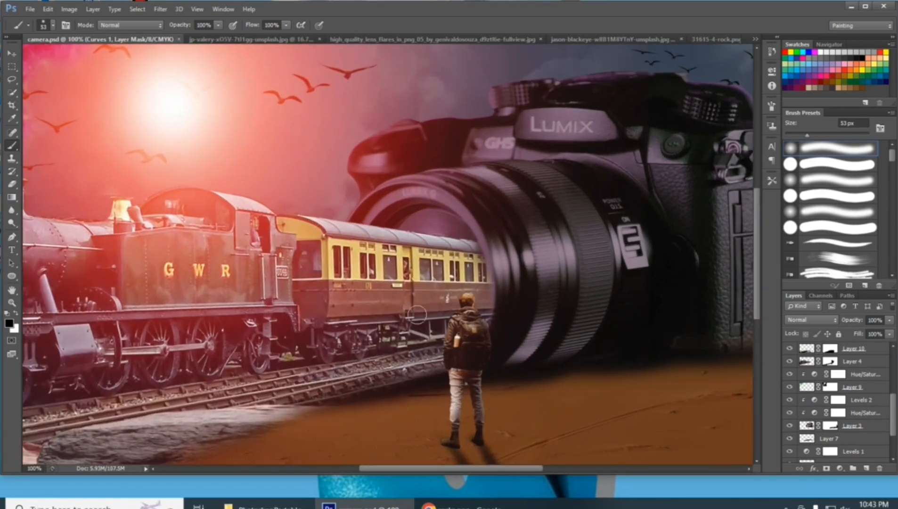
key("ctrl+minus")
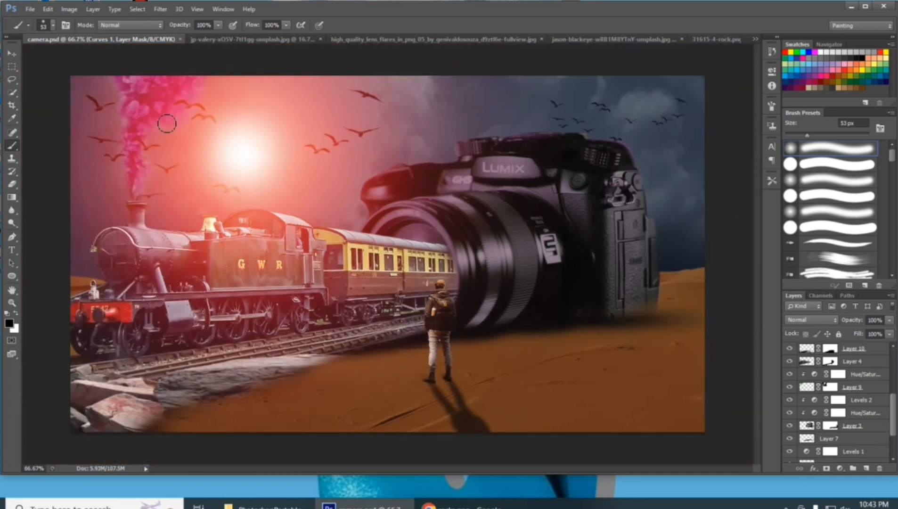